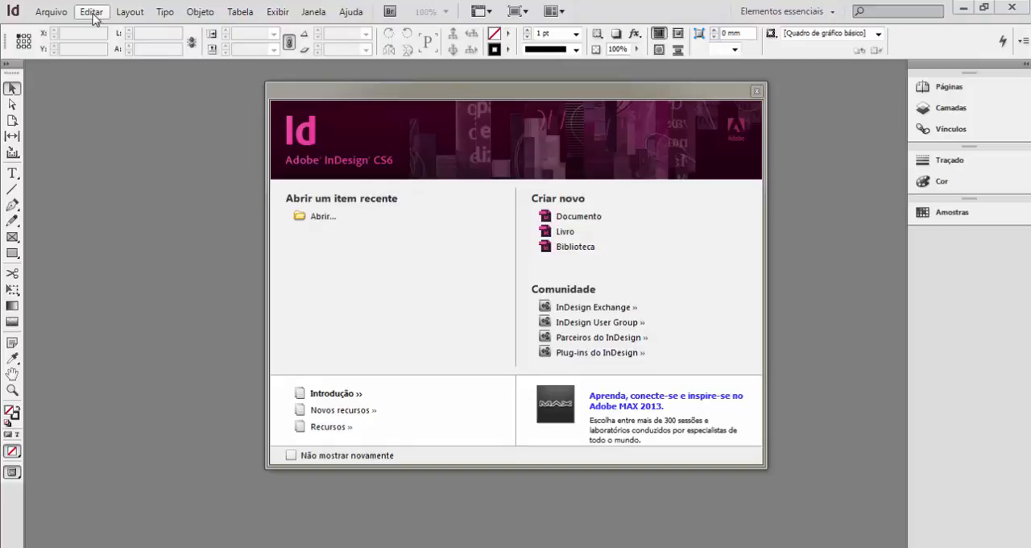
# In the preferences, set both the horizontal and vertical ruler units to Centímetros.
pyautogui.click(91, 12)
pyautogui.click(91, 8)
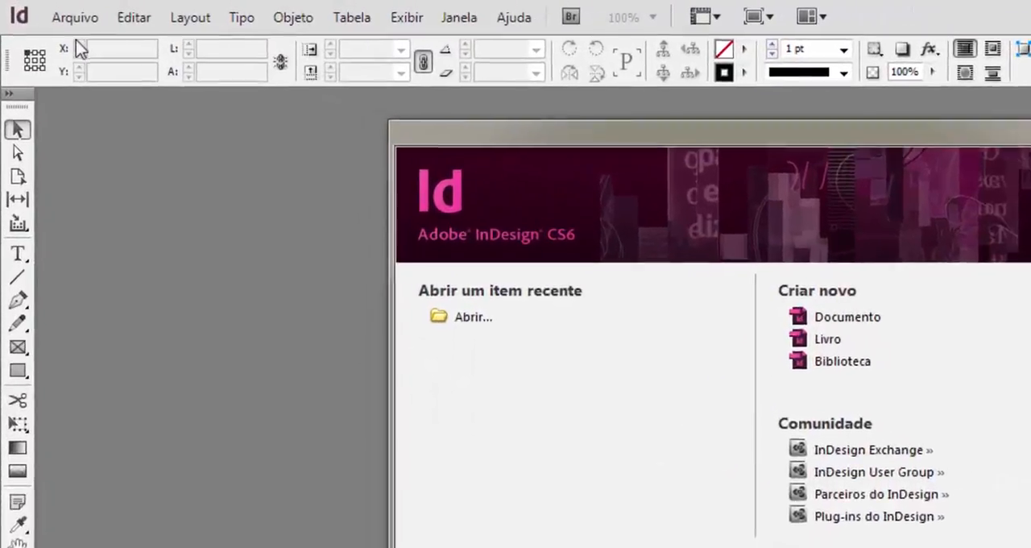
pyautogui.click(91, 11)
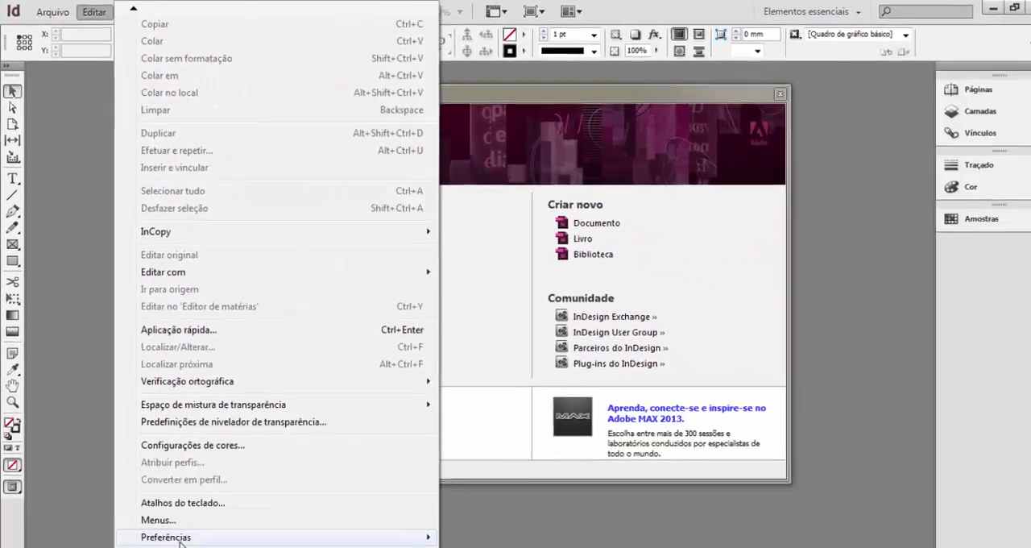
pyautogui.moveTo(180, 540)
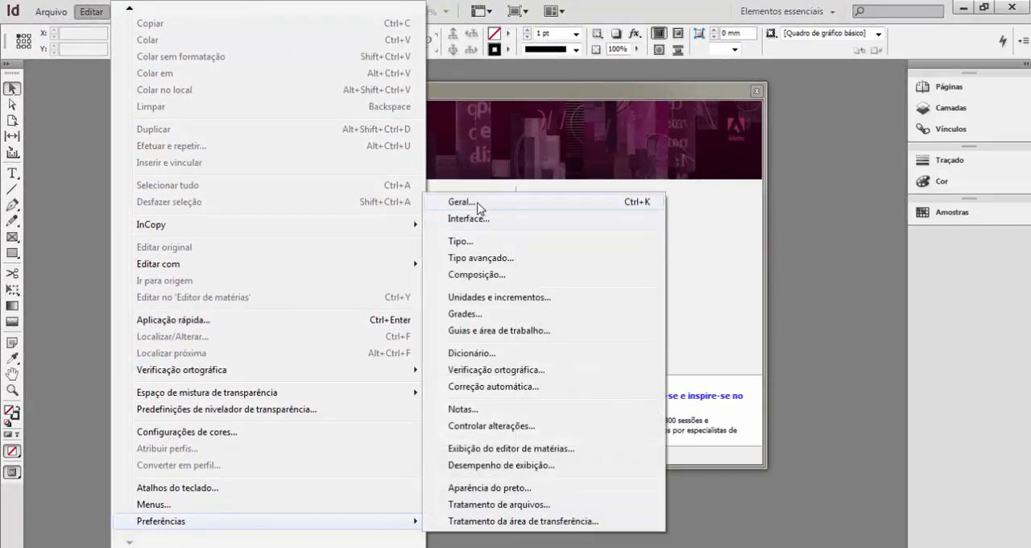
pyautogui.click(475, 203)
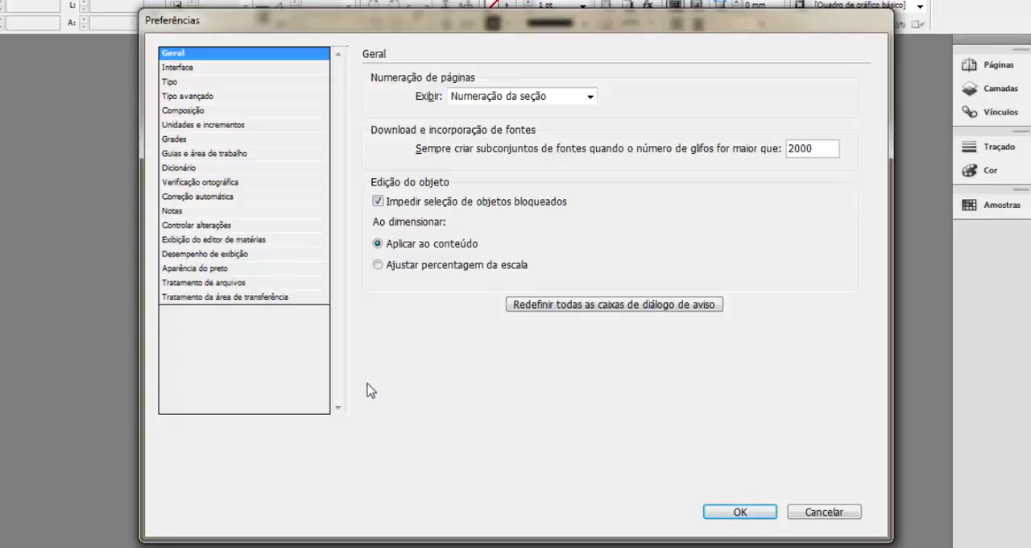
pyautogui.click(193, 127)
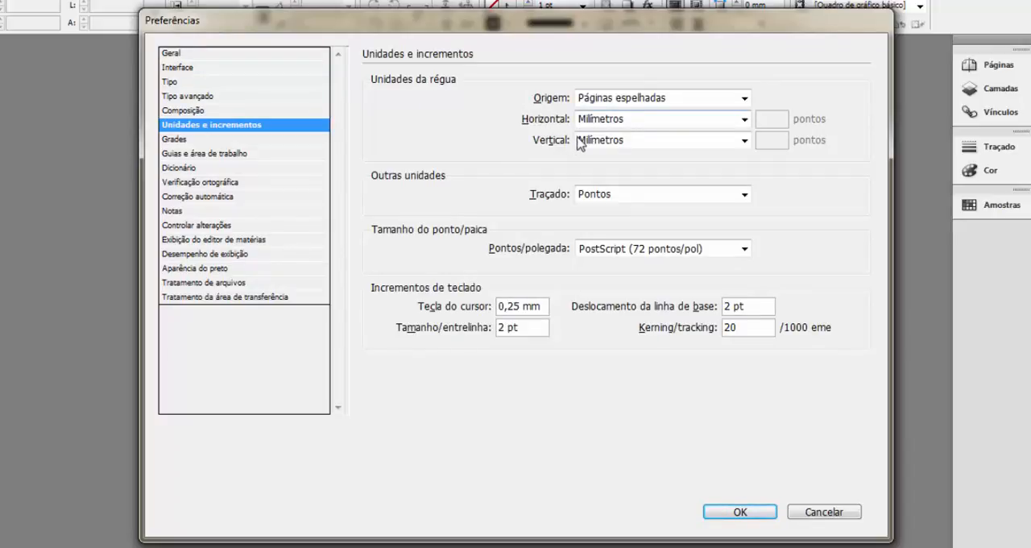
pyautogui.click(744, 119)
pyautogui.click(631, 204)
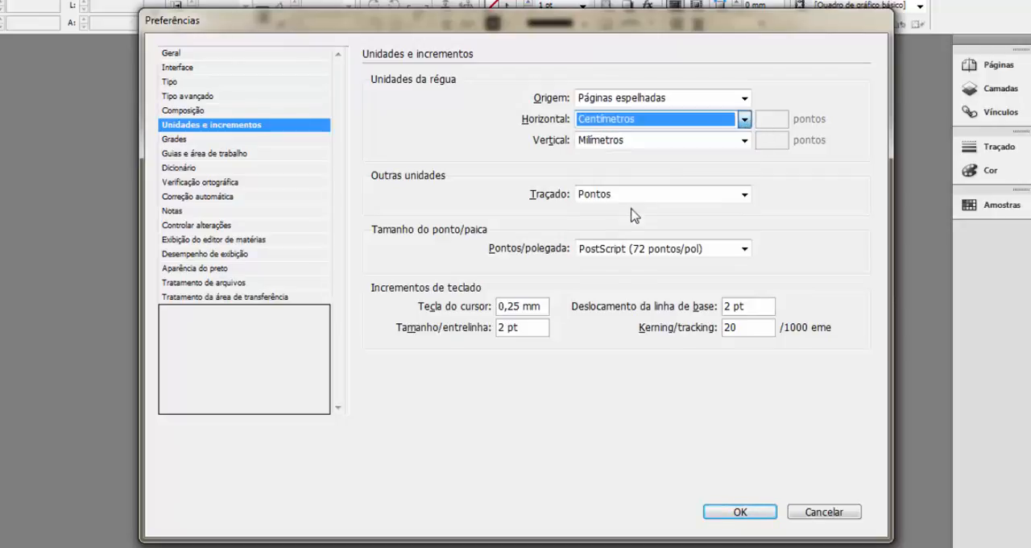
pyautogui.click(744, 140)
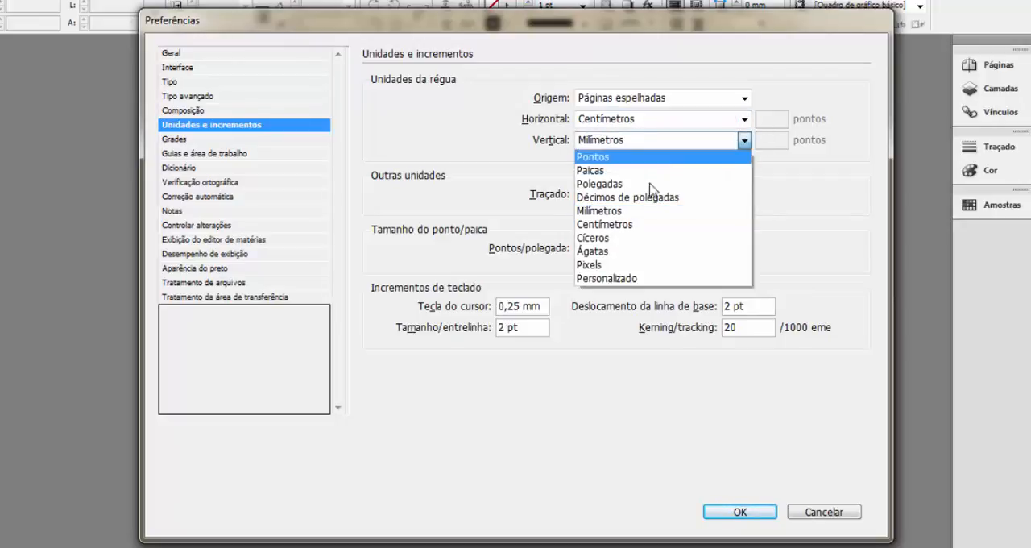
pyautogui.click(622, 226)
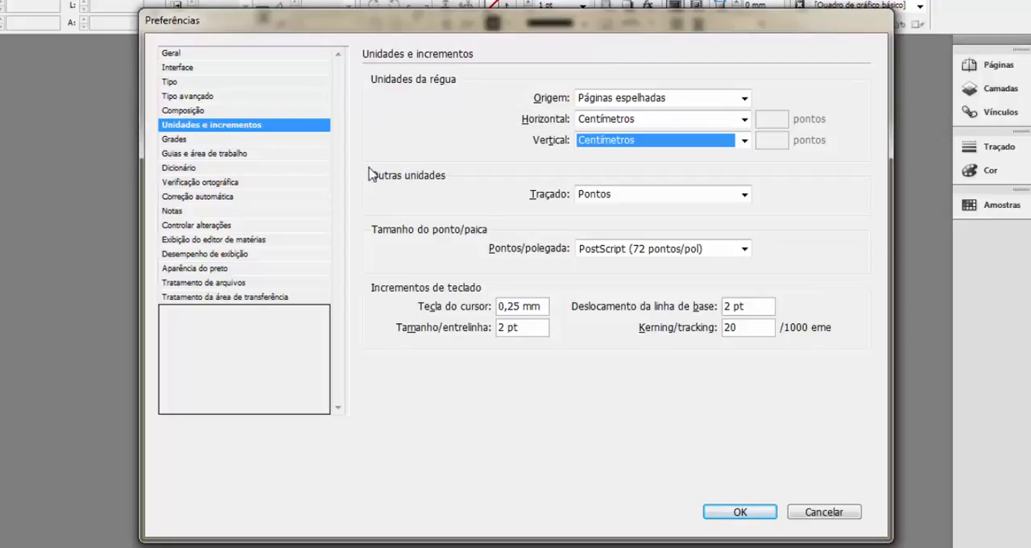
# Examine the Dicionário, Verificação ortográfica and Aparência do preto preferences, including the underline colour choices for misspelled words.
pyautogui.click(181, 169)
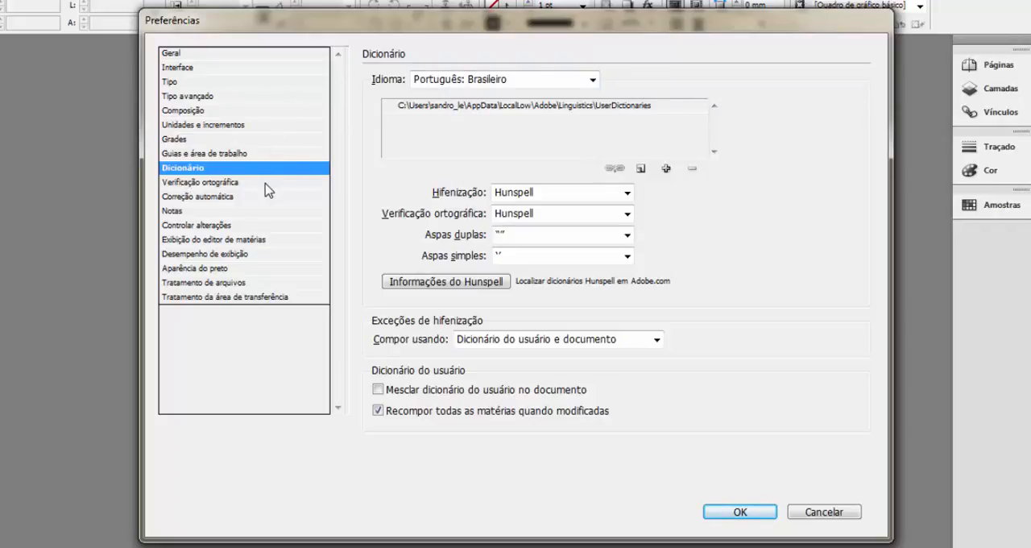
pyautogui.click(194, 185)
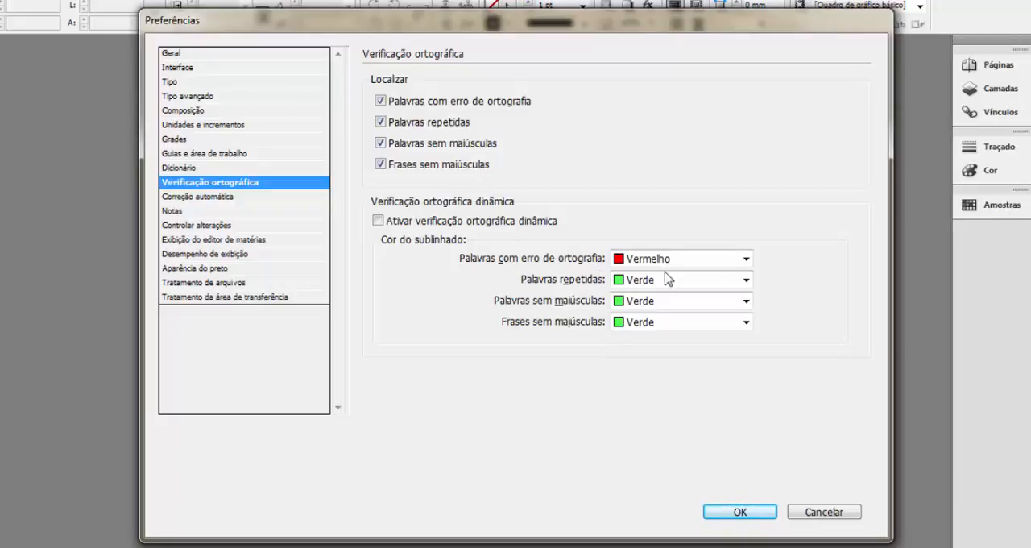
pyautogui.click(747, 264)
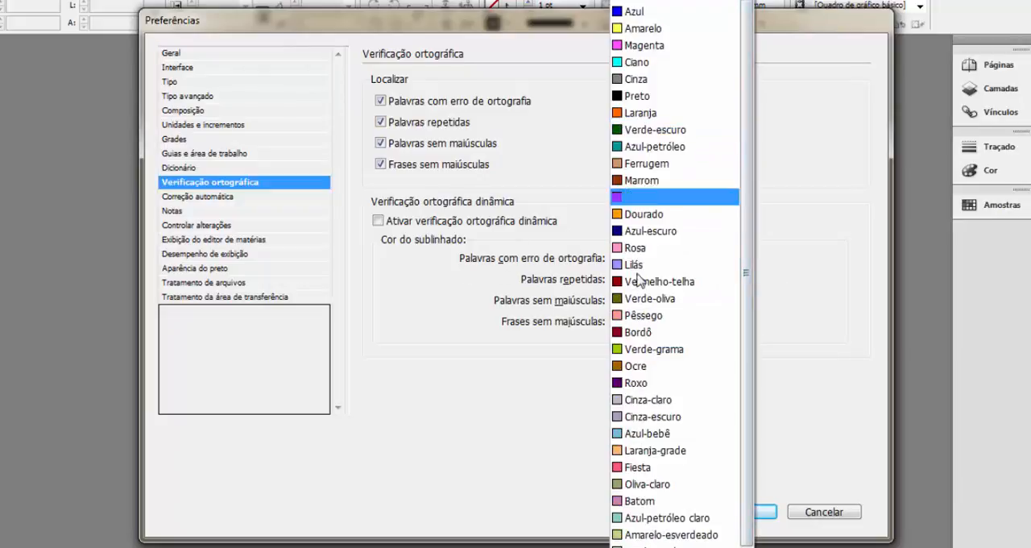
pyautogui.click(816, 325)
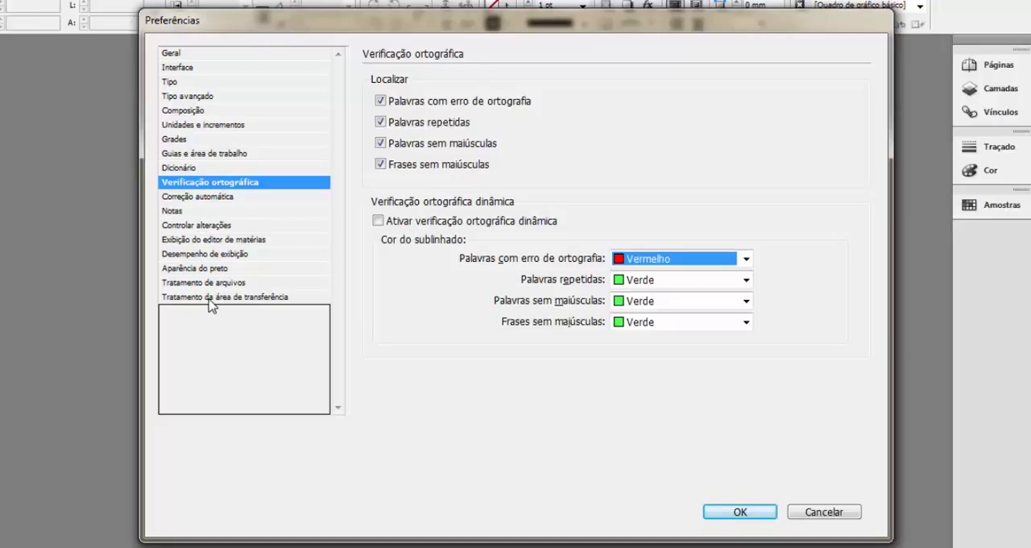
pyautogui.click(212, 269)
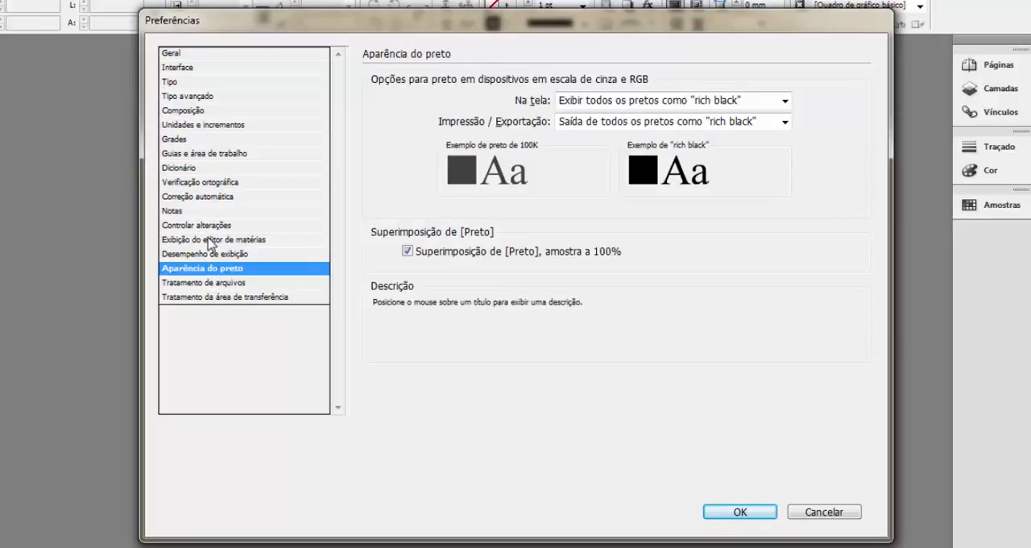
# Add an automatic correction that replaces "concerteza" with "com certeza".
pyautogui.click(196, 197)
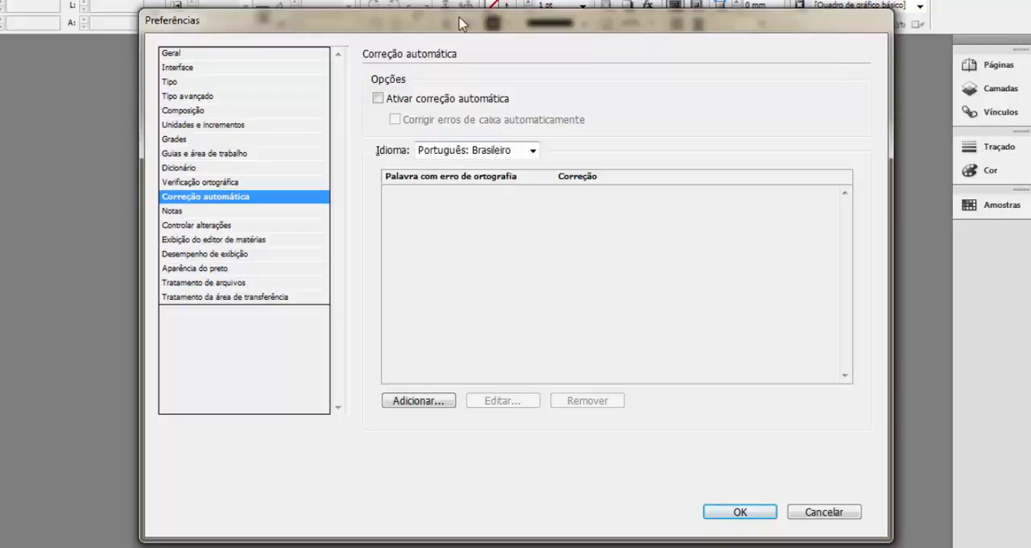
pyautogui.click(425, 409)
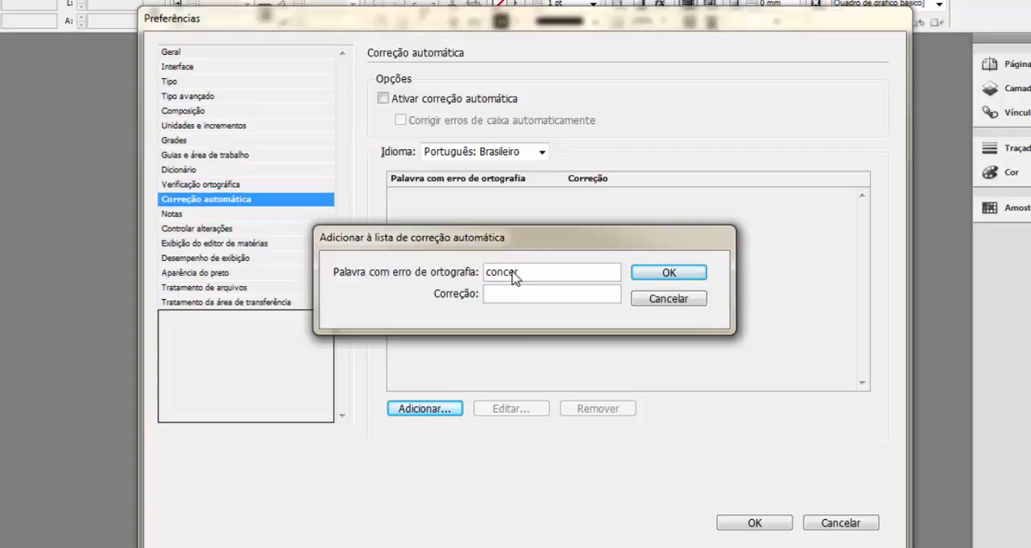
pyautogui.write('teza')
pyautogui.click(507, 296)
pyautogui.write('com certe')
pyautogui.click(662, 275)
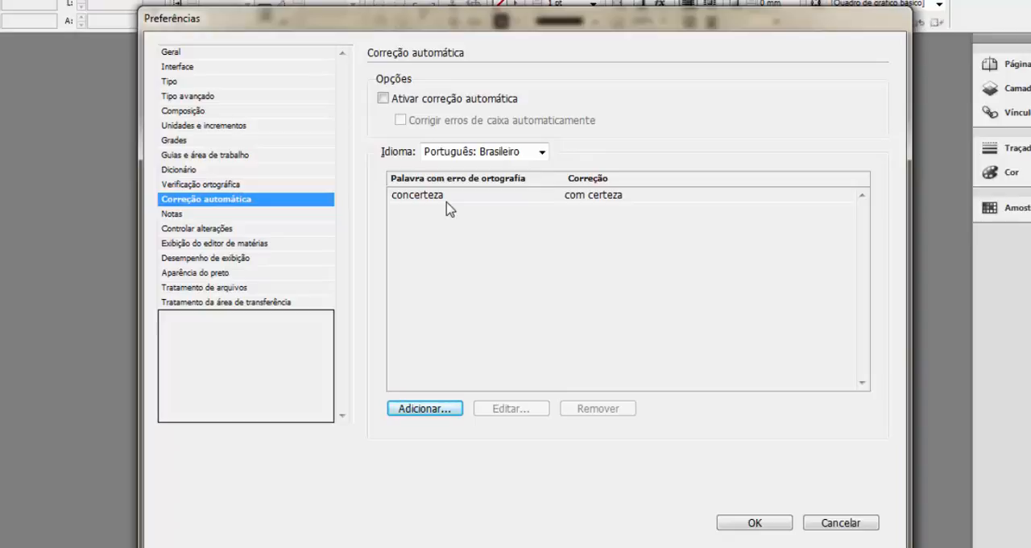
# Add an automatic correction that expands "sqp" to "Studio Queluci Produções".
pyautogui.click(425, 411)
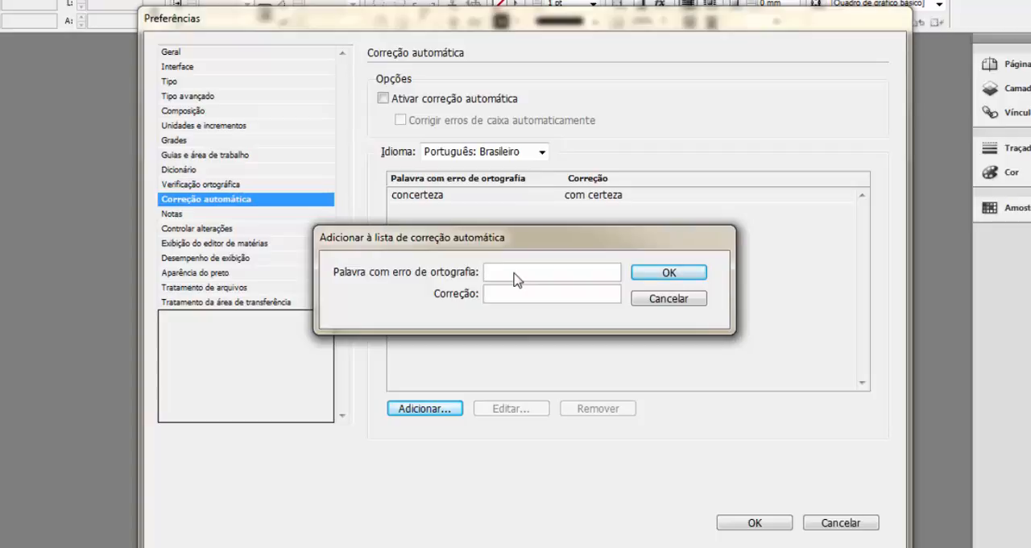
pyautogui.write('p')
pyautogui.press('BackSpace')
pyautogui.press('BackSpace')
pyautogui.click(508, 297)
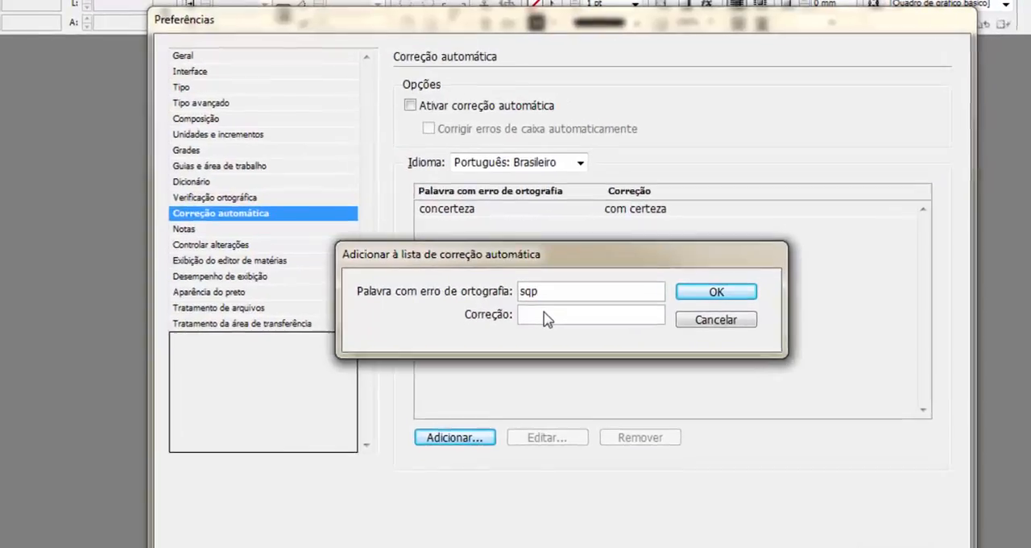
pyautogui.write('St')
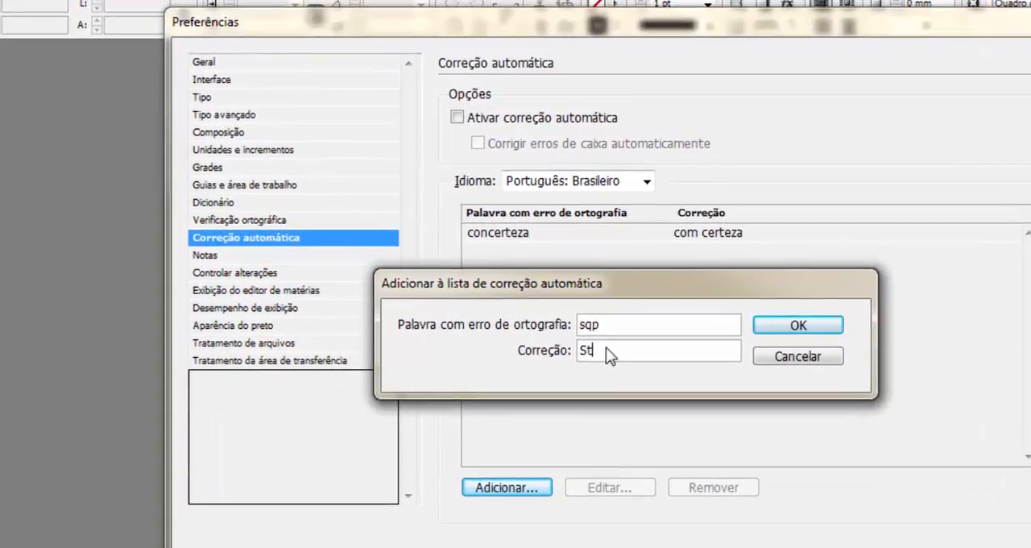
pyautogui.write('udio Queluci Prod')
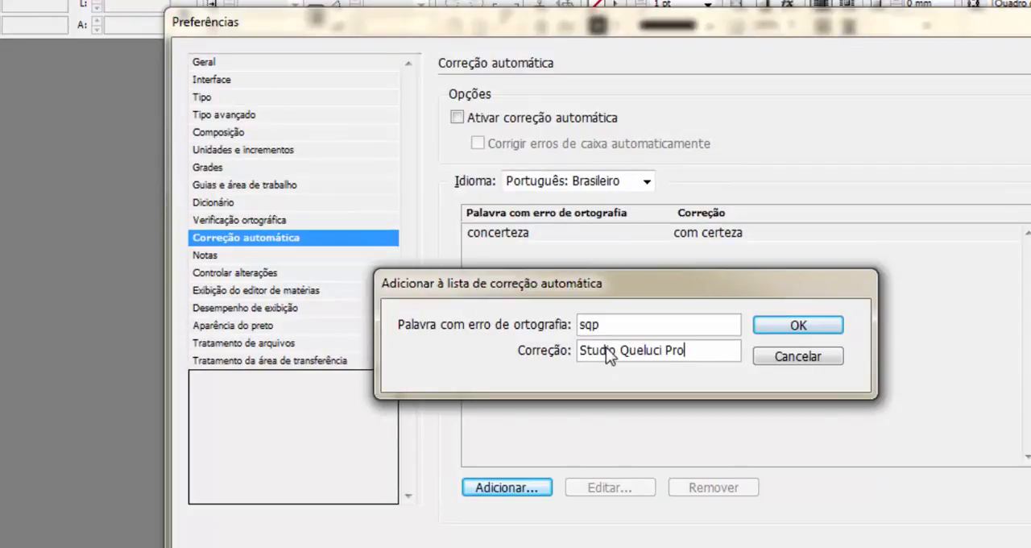
pyautogui.write('uções')
pyautogui.click(806, 326)
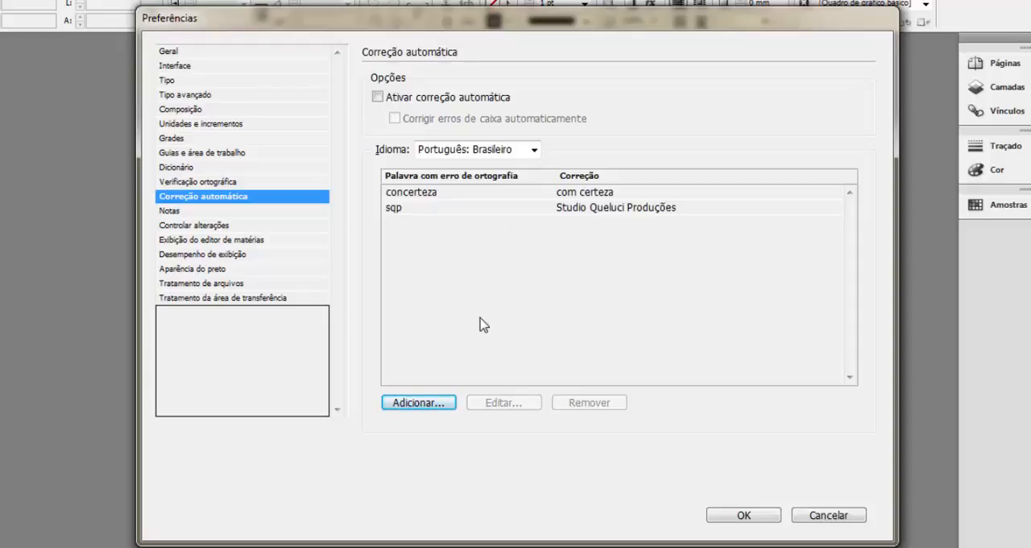
# Remove the "sqp" and "concerteza" entries from the automatic correction list and apply the preferences.
pyautogui.click(550, 211)
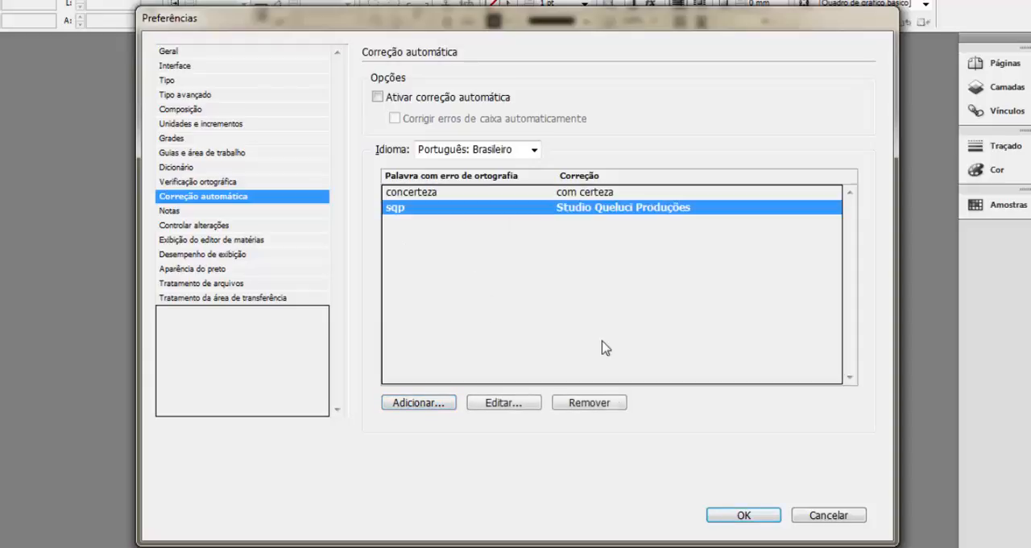
pyautogui.click(600, 404)
pyautogui.click(575, 195)
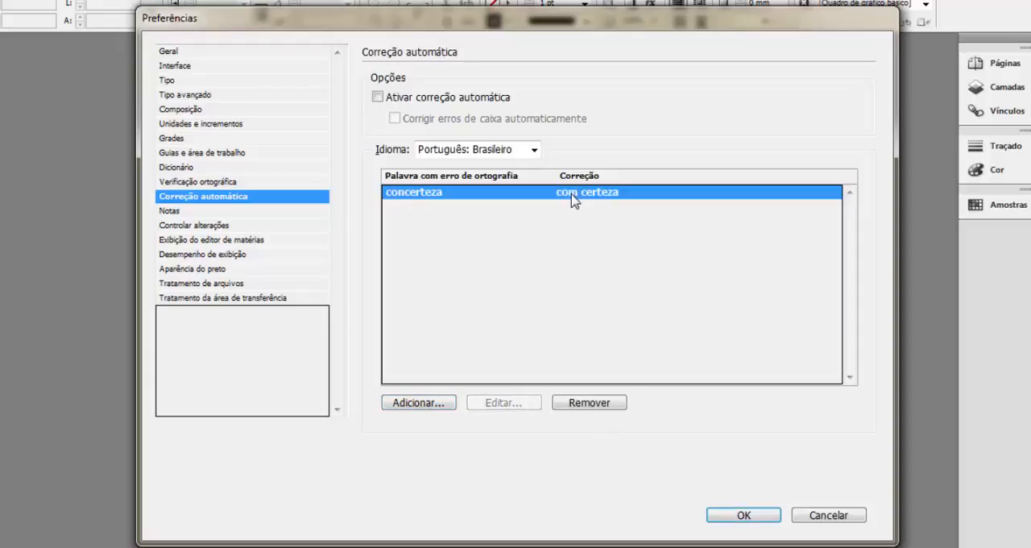
pyautogui.click(601, 405)
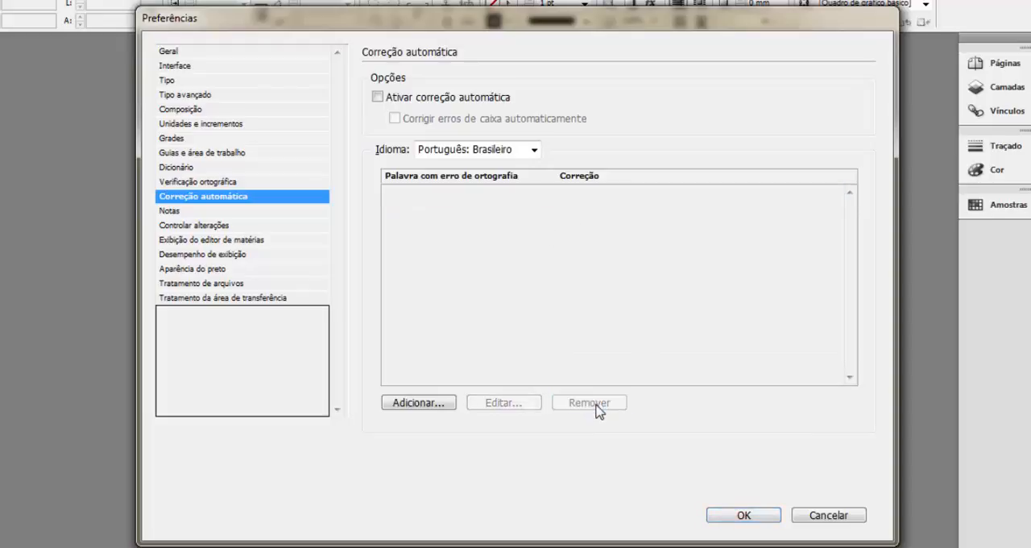
pyautogui.click(743, 516)
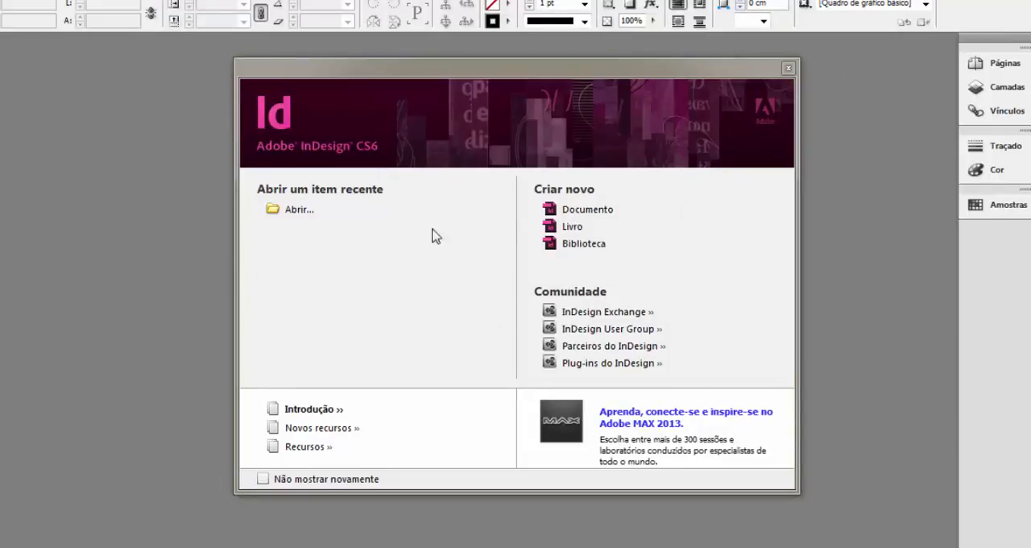
# Start a new document and choose Imprimir as its purpose.
pyautogui.click(594, 211)
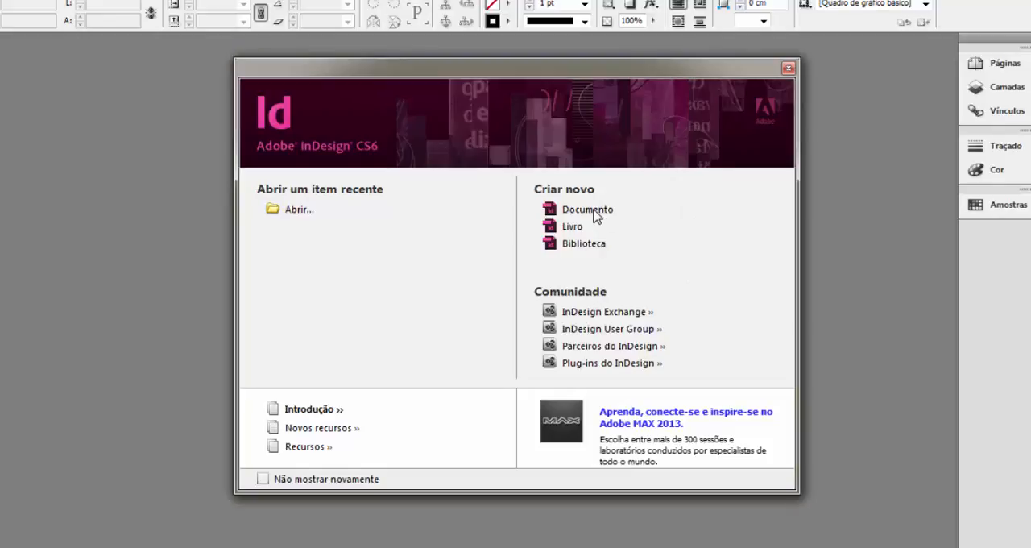
pyautogui.click(719, 110)
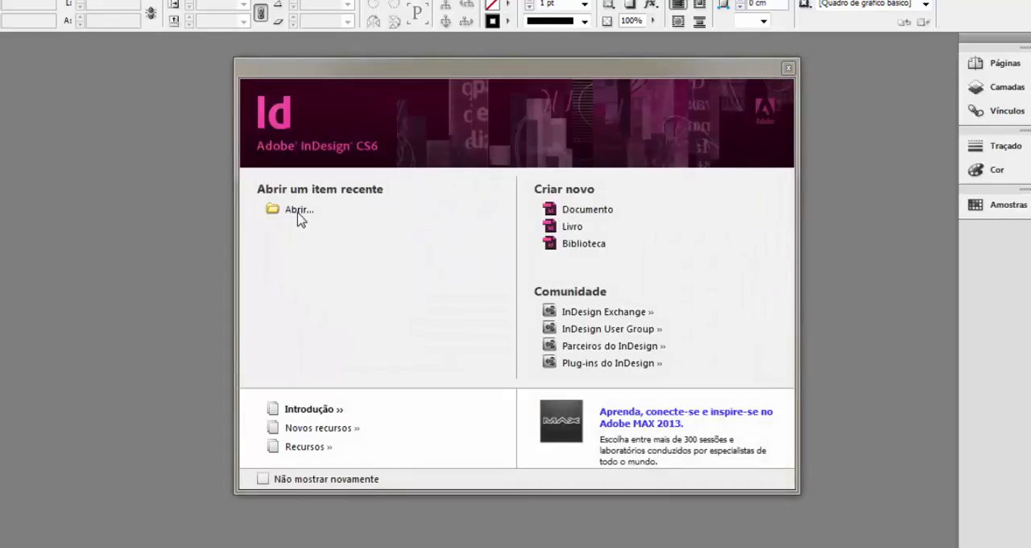
pyautogui.click(588, 211)
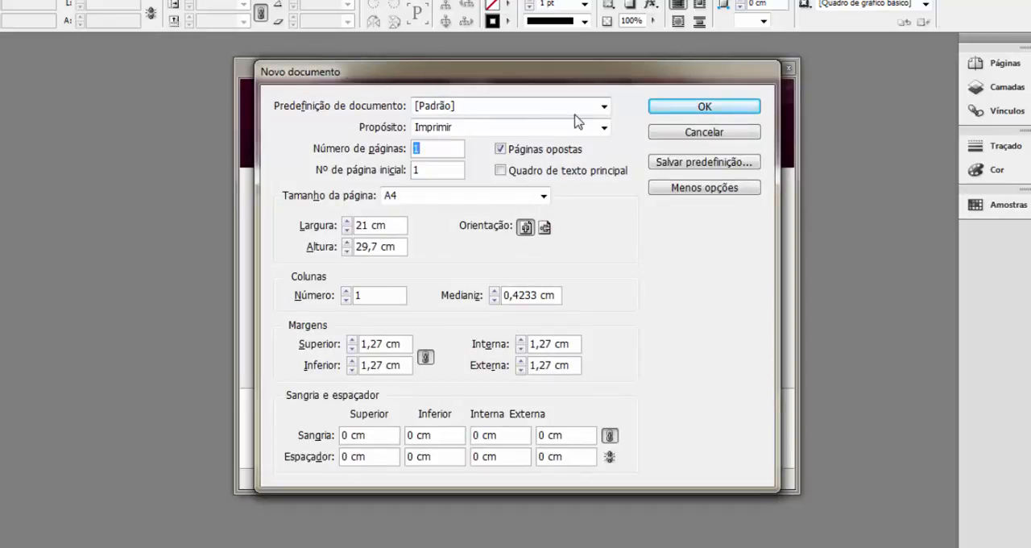
pyautogui.click(604, 107)
pyautogui.click(605, 106)
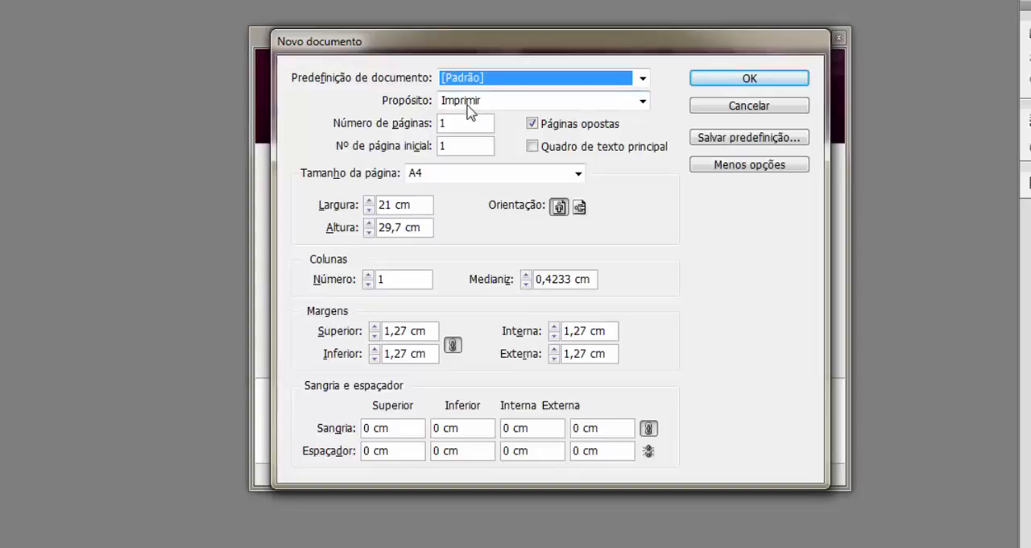
pyautogui.click(643, 101)
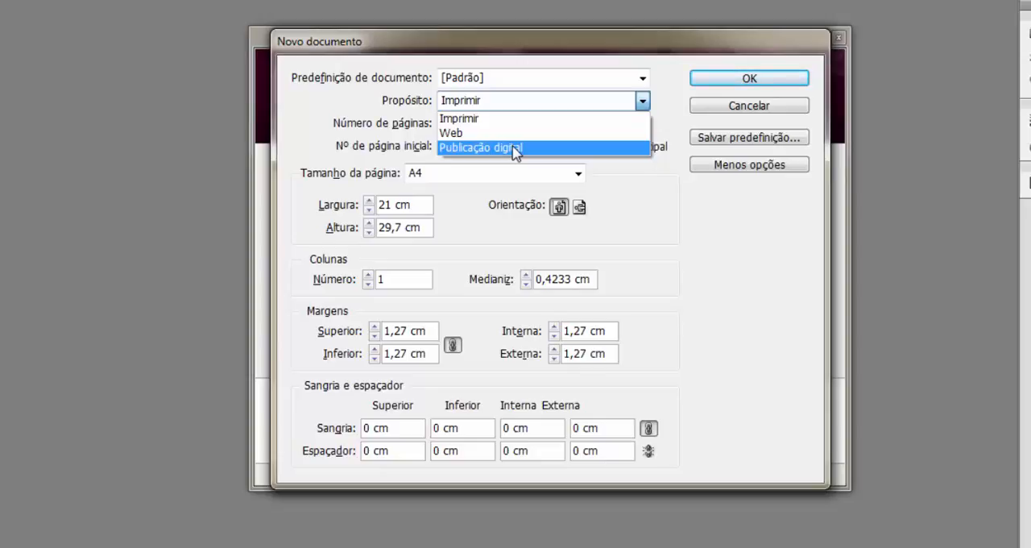
pyautogui.click(491, 120)
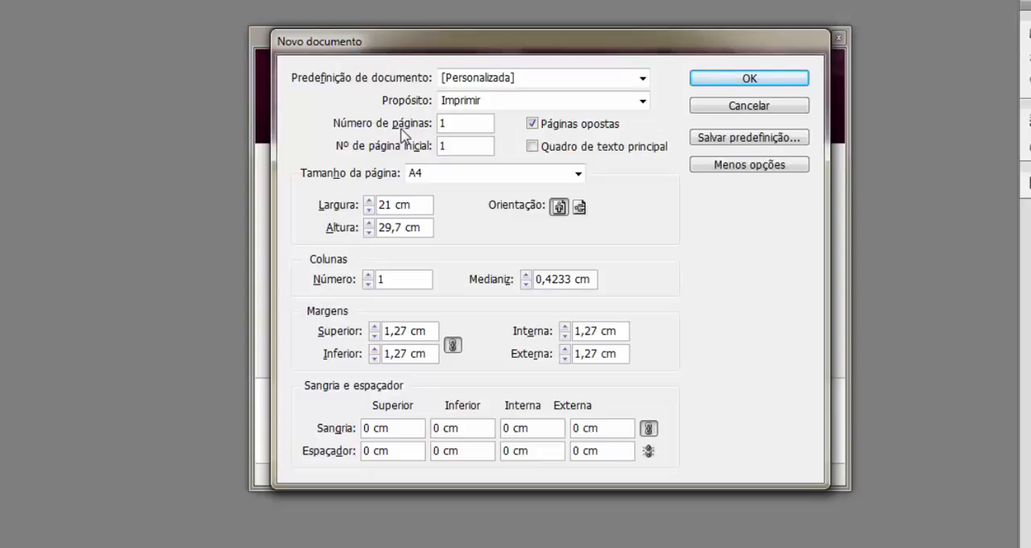
# Set the new document to 1 page and turn off facing pages (Páginas opostas).
pyautogui.click(448, 123)
pyautogui.write('1')
pyautogui.click(532, 124)
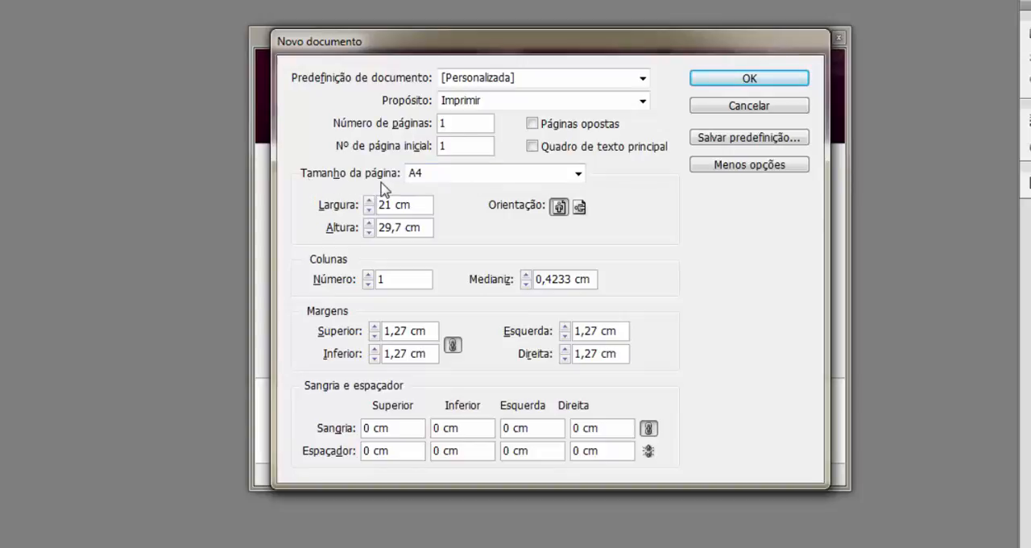
# Choose the A4 page size, try landscape before returning to portrait orientation, and cancel the new document.
pyautogui.click(578, 173)
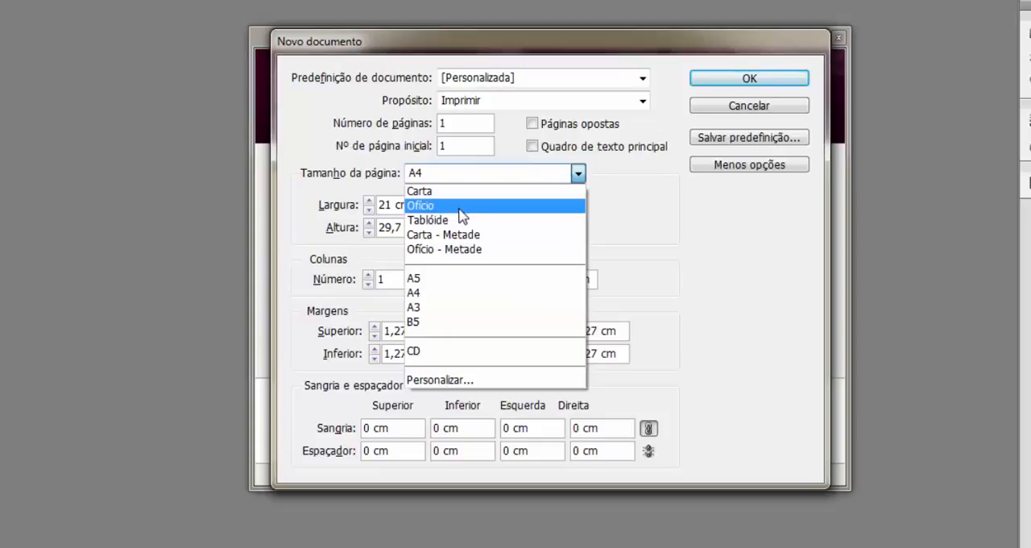
pyautogui.click(441, 293)
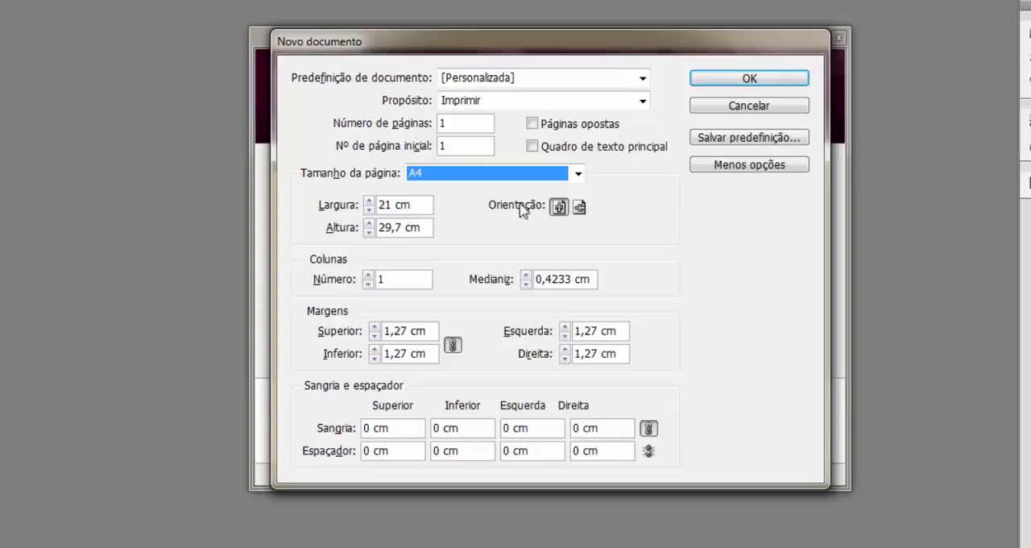
pyautogui.click(579, 209)
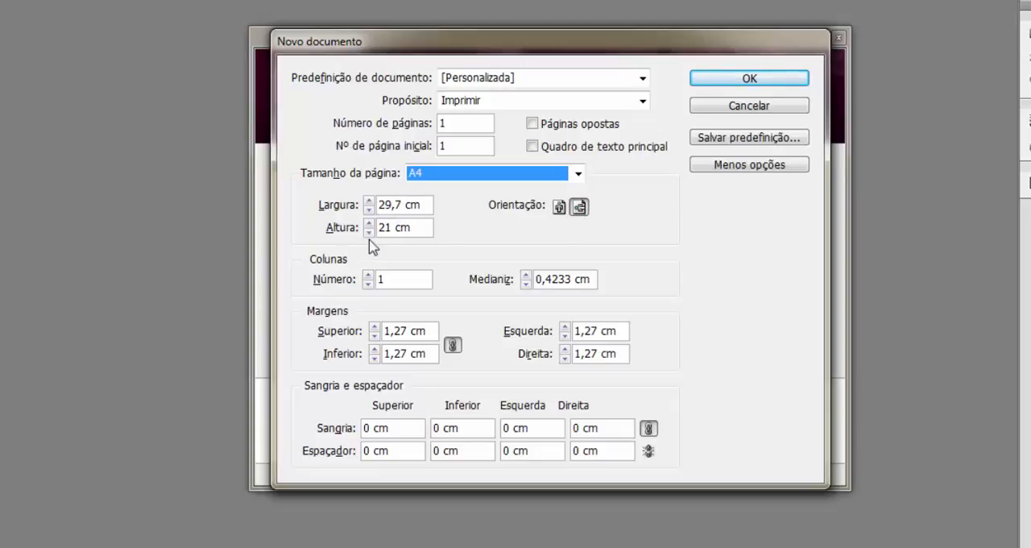
pyautogui.click(559, 207)
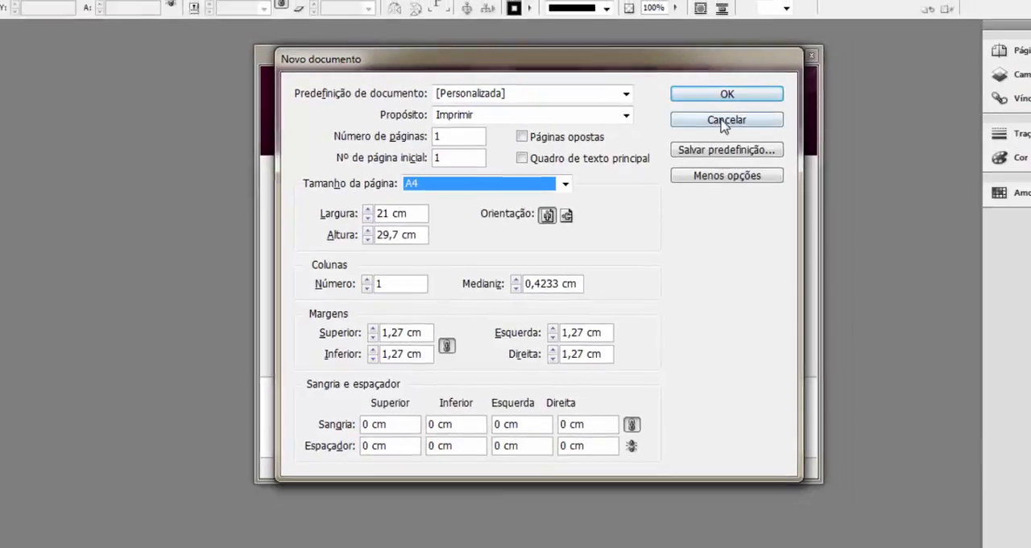
pyautogui.click(744, 107)
# Change both the horizontal and vertical ruler units to Milímetros in the preferences and apply them.
pyautogui.click(91, 13)
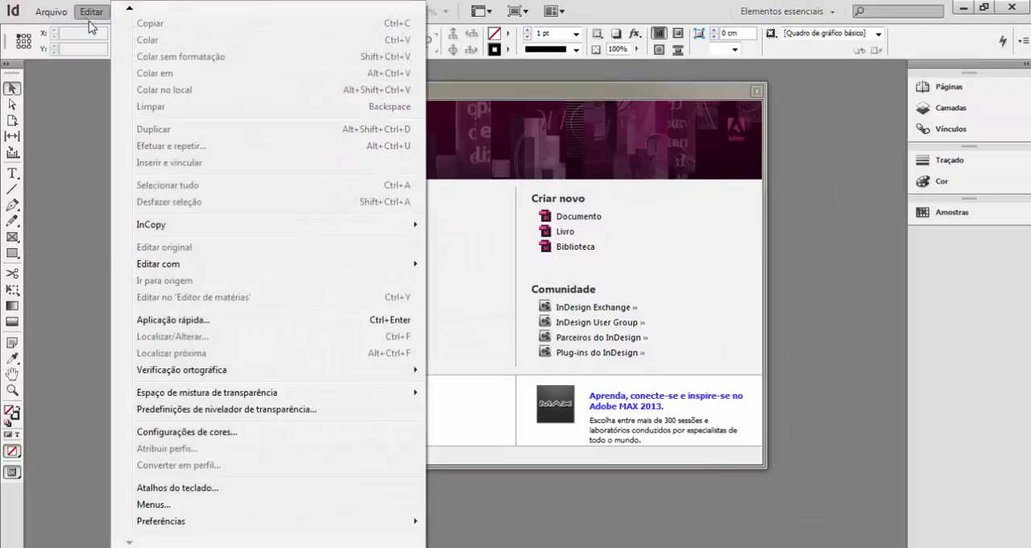
pyautogui.moveTo(193, 522)
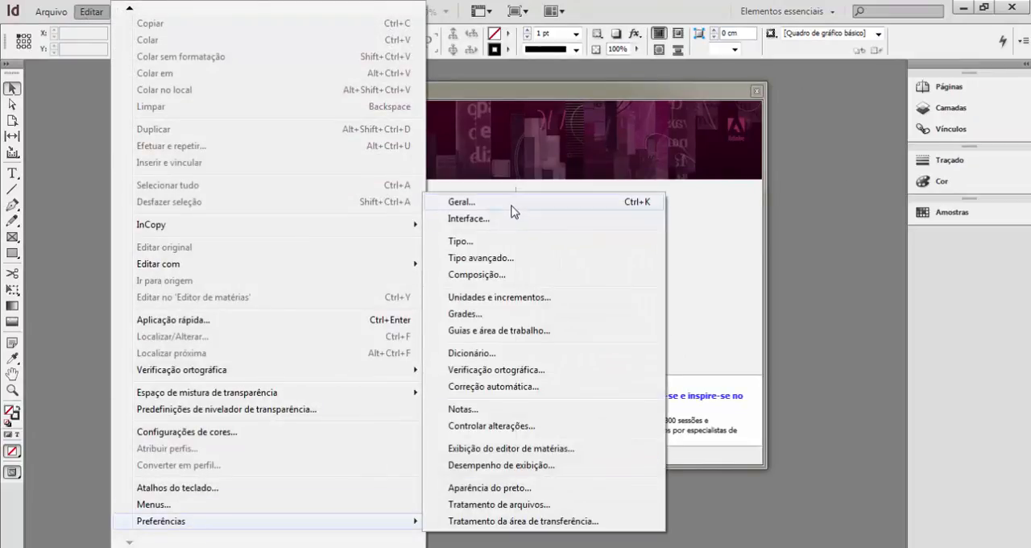
pyautogui.click(511, 205)
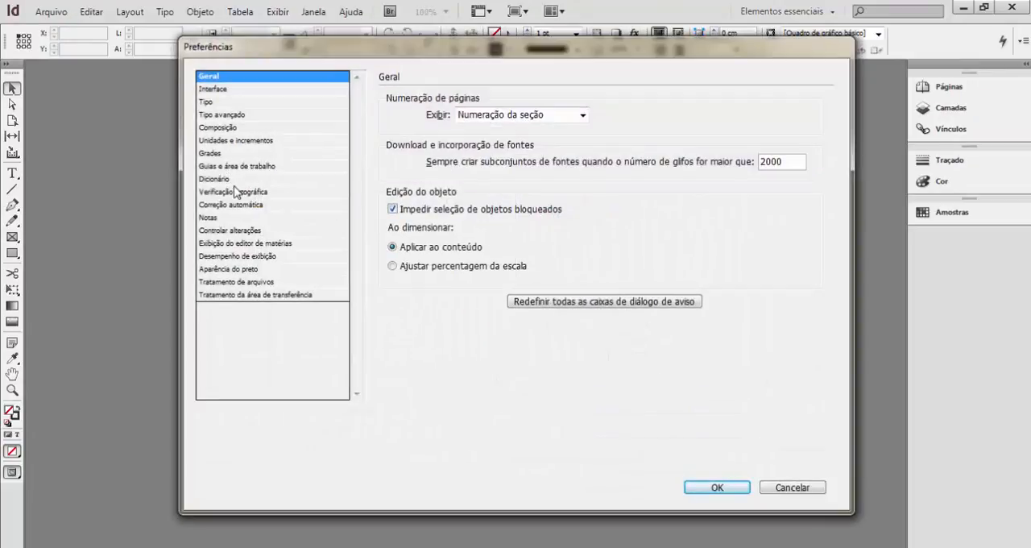
pyautogui.click(235, 141)
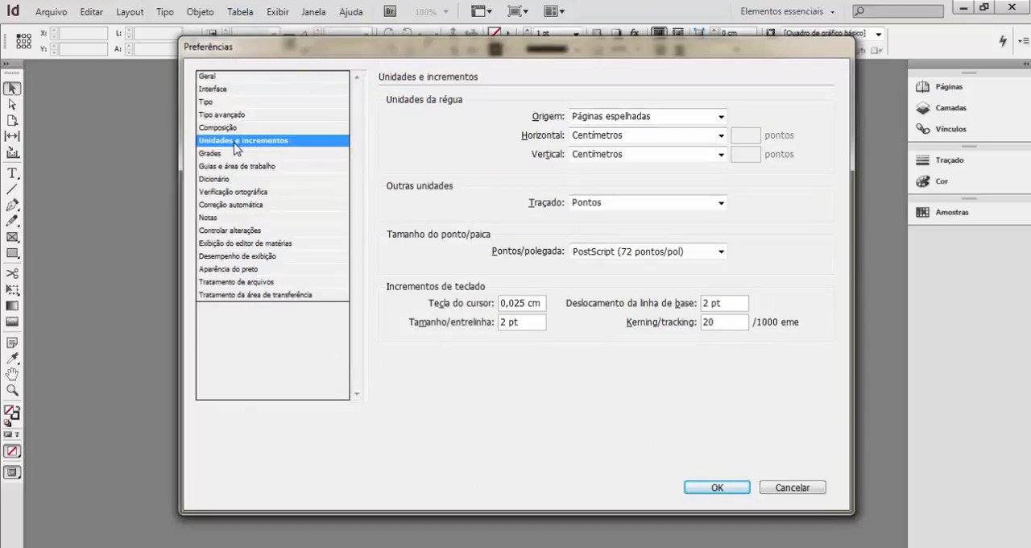
pyautogui.click(720, 135)
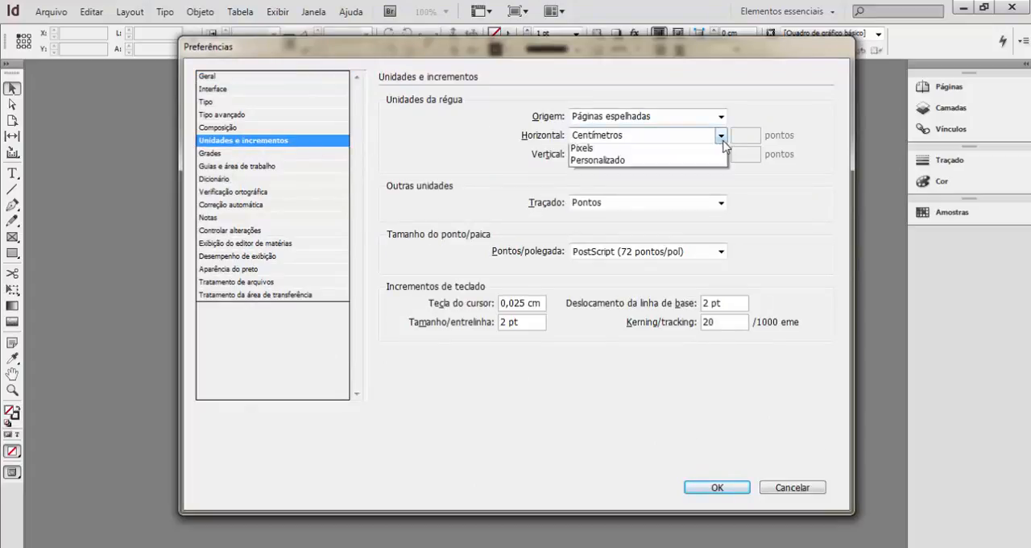
pyautogui.click(596, 198)
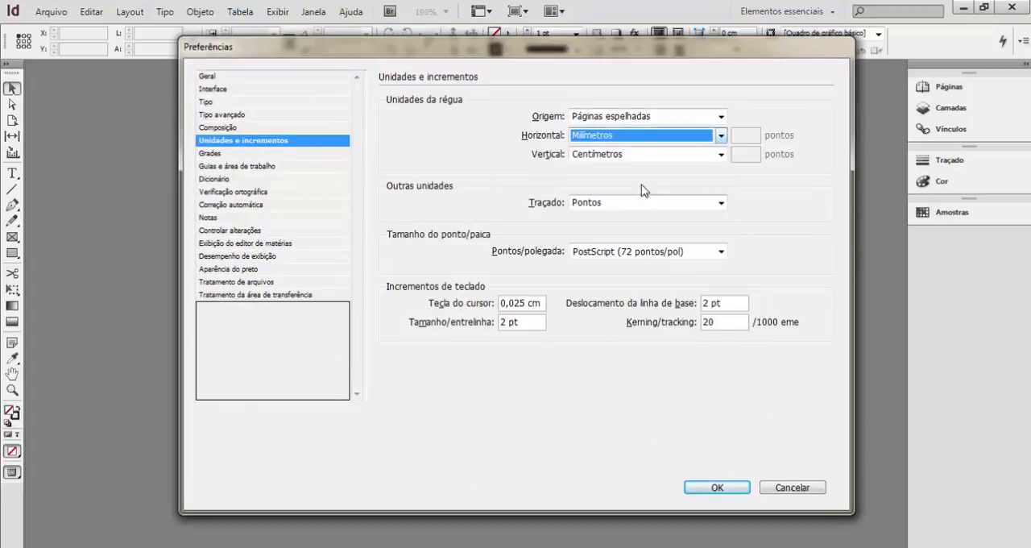
pyautogui.click(720, 154)
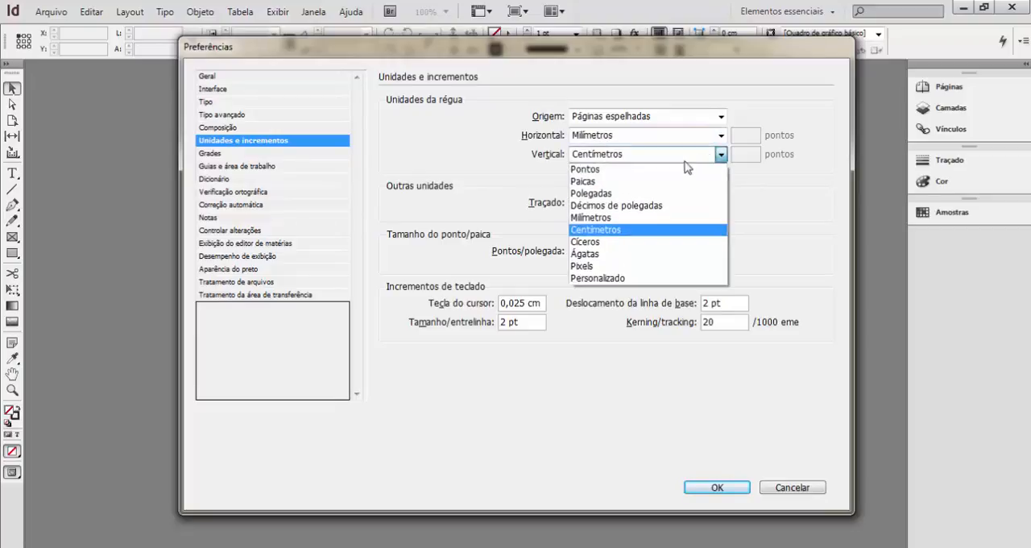
pyautogui.click(590, 218)
pyautogui.click(721, 489)
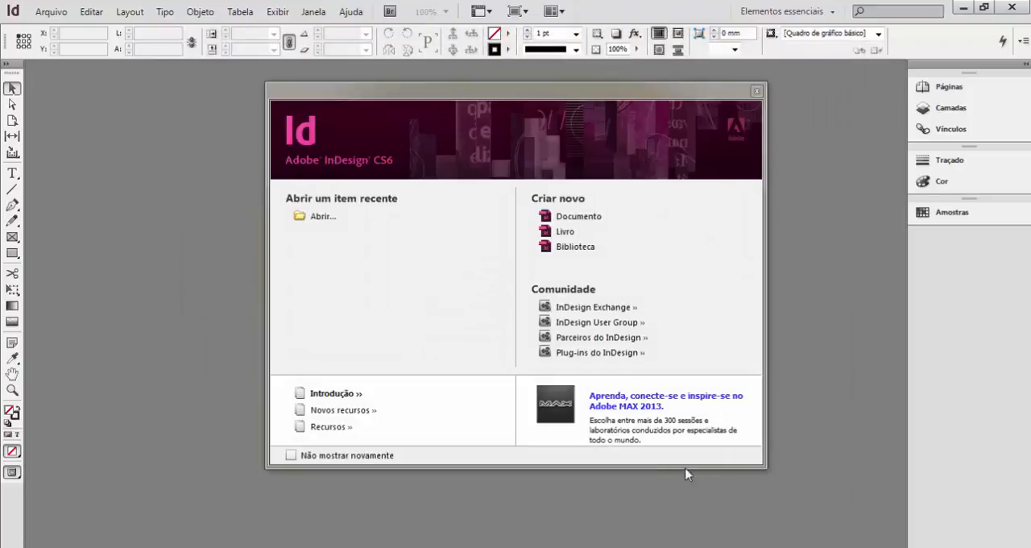
# Start a new document and set its bleed (Sangria) to 4,233 mm on all four sides, leaving the bleed values unlinked.
pyautogui.click(575, 219)
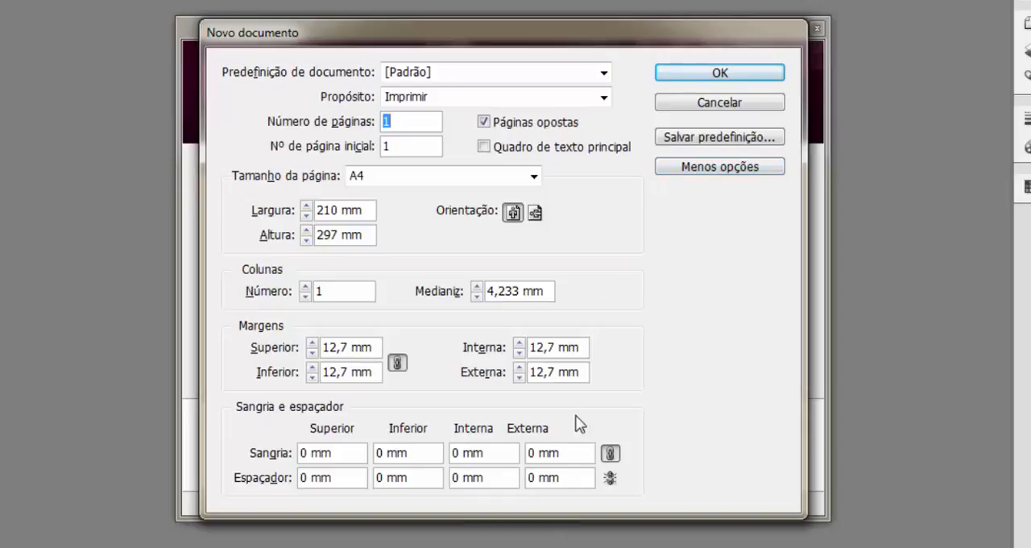
pyautogui.click(711, 170)
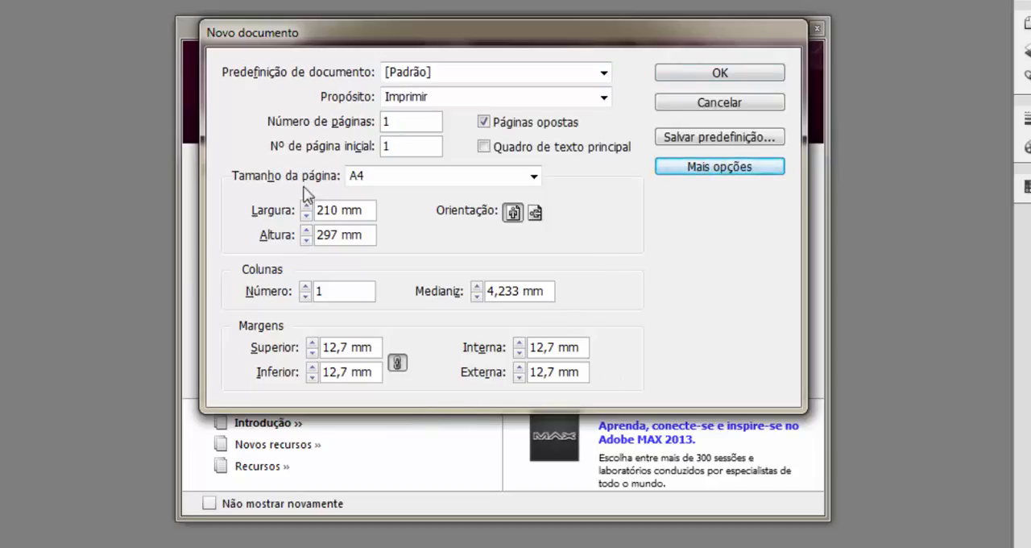
pyautogui.click(692, 176)
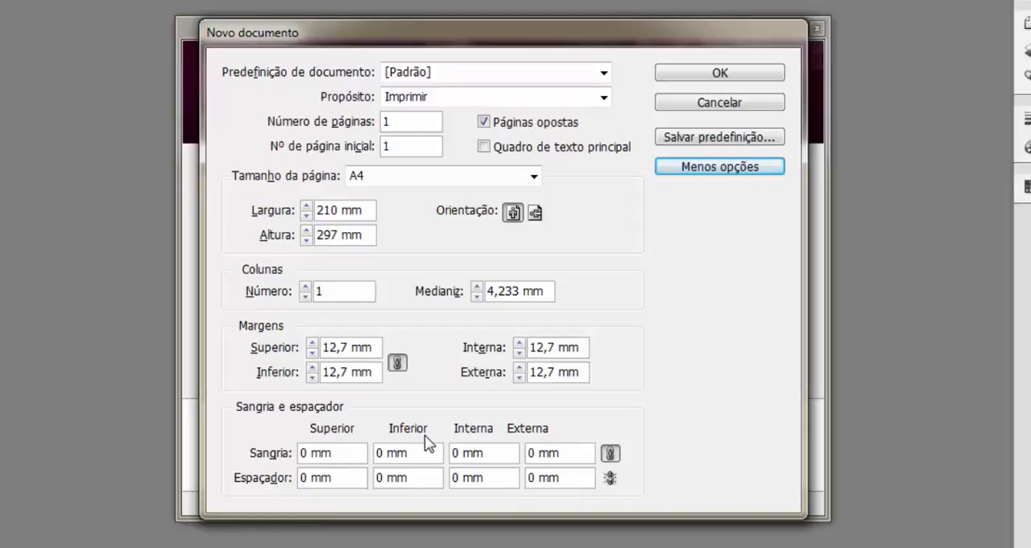
pyautogui.click(306, 452)
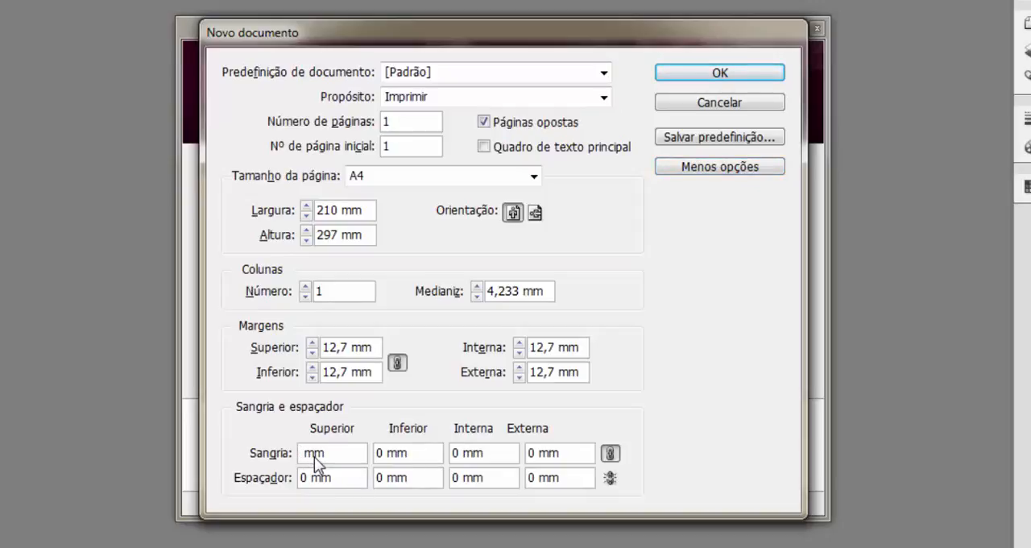
pyautogui.write('4,233')
pyautogui.click(611, 453)
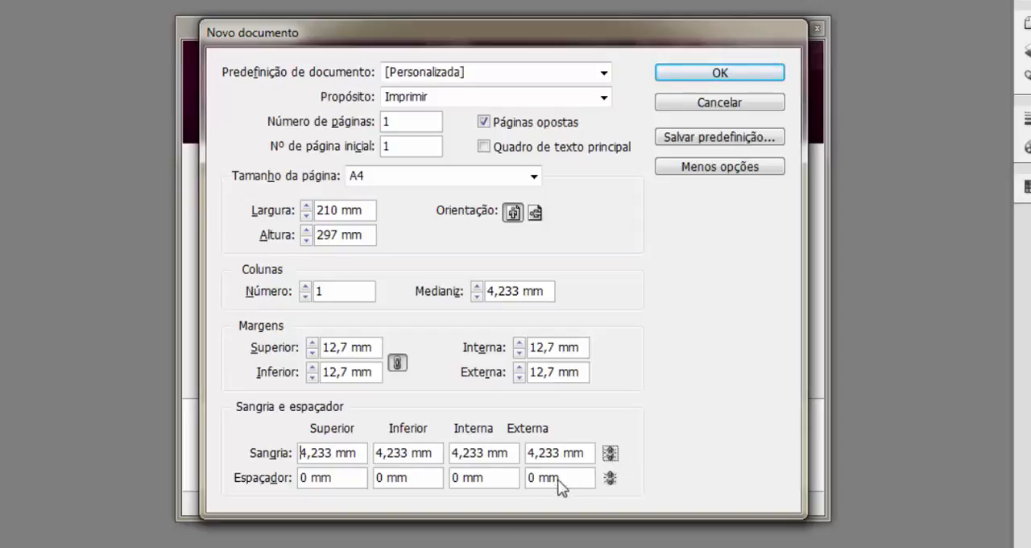
# Set the new document's slug (Espaçador) to 12,7 mm and link the values so it applies on all four sides.
pyautogui.click(310, 481)
pyautogui.press('BackSpace')
pyautogui.write('12,7')
pyautogui.click(609, 478)
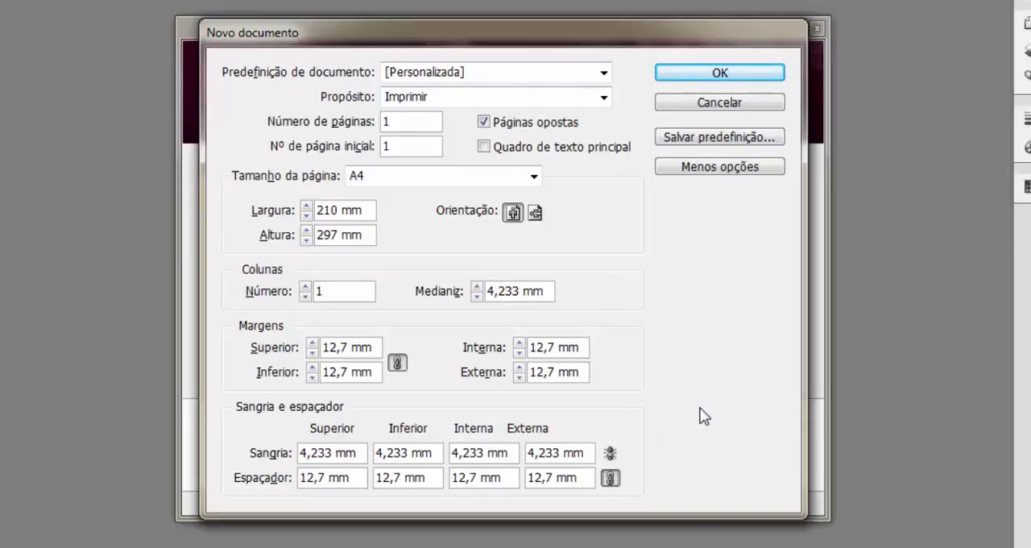
# Save the current new document settings as a preset named "informatizando você".
pyautogui.click(715, 140)
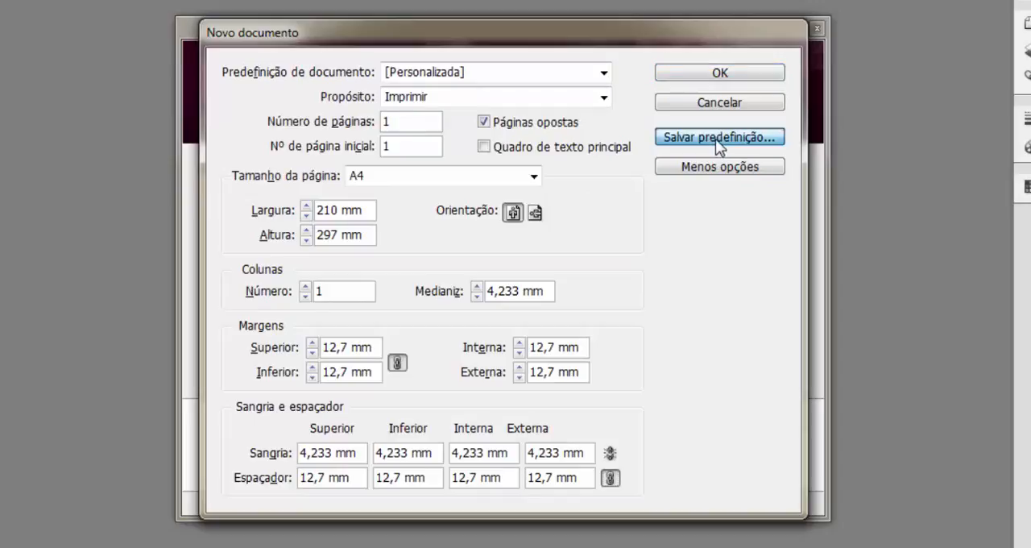
pyautogui.write('i')
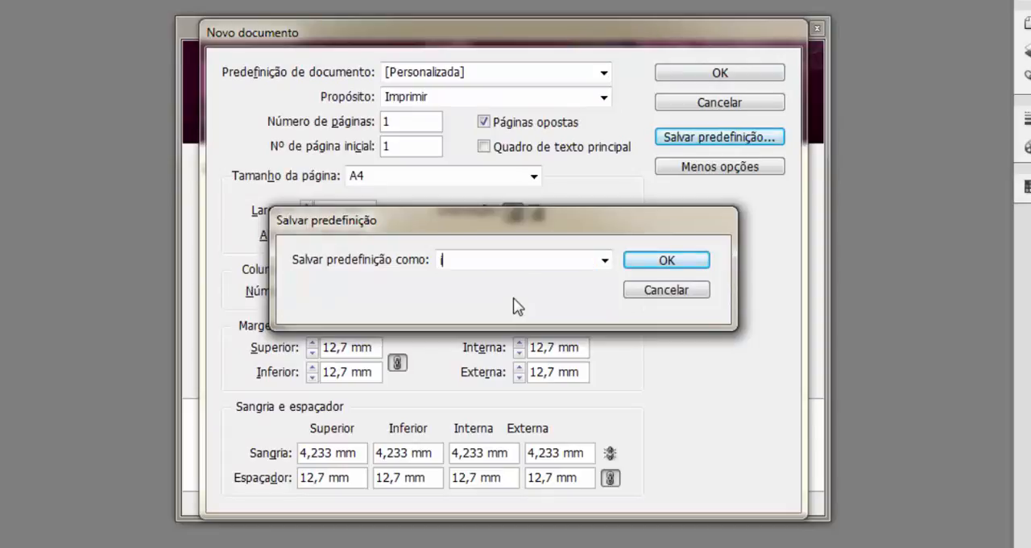
pyautogui.write('nformatizando v')
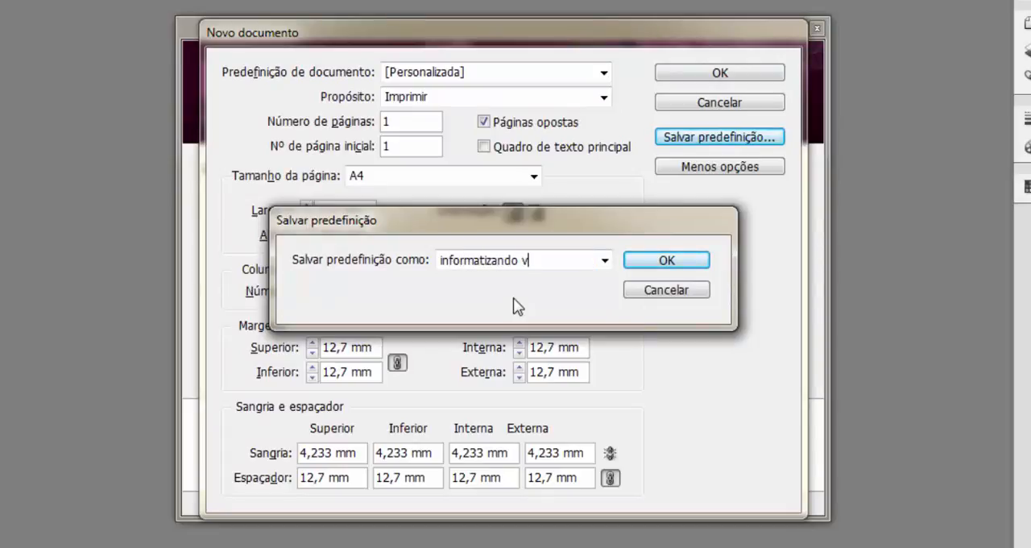
pyautogui.write('ocê')
pyautogui.click(656, 264)
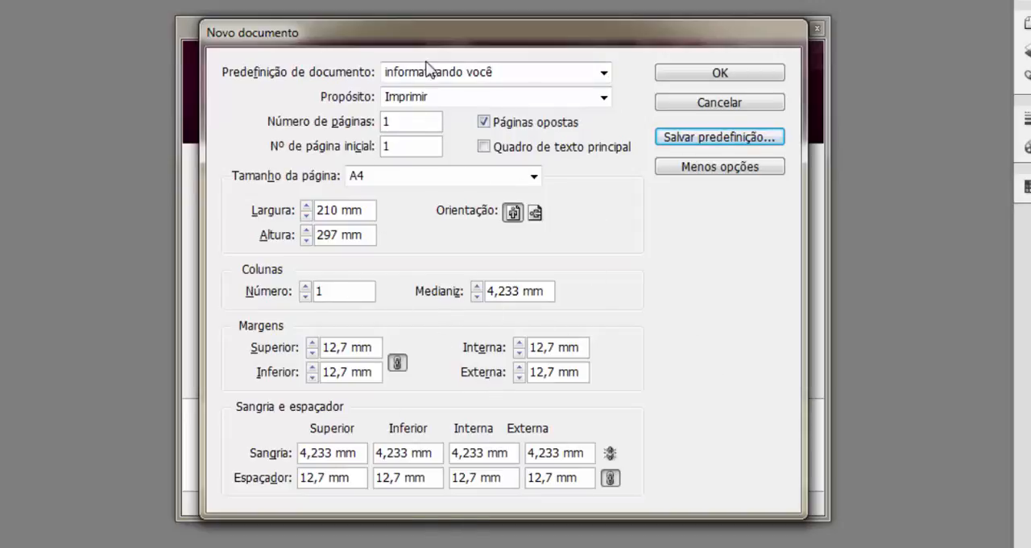
# Try turning off facing pages, and restore the saved settings by reselecting the "informatizando você" preset.
pyautogui.click(604, 73)
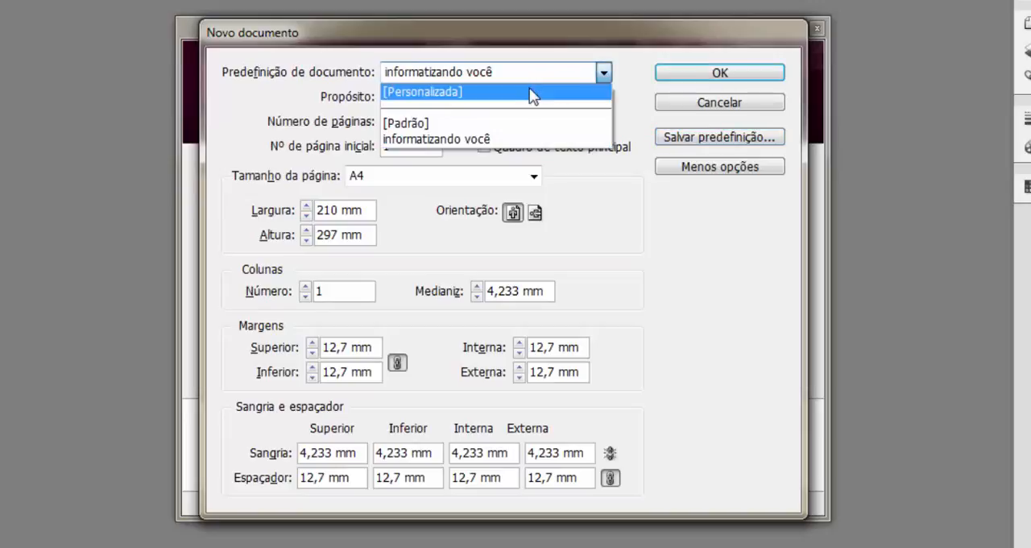
pyautogui.click(502, 141)
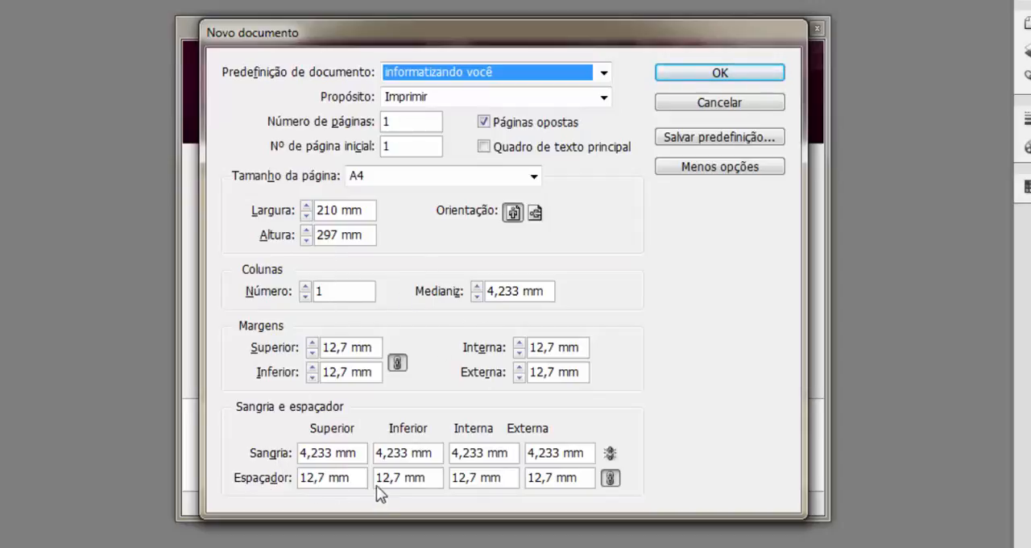
pyautogui.click(483, 122)
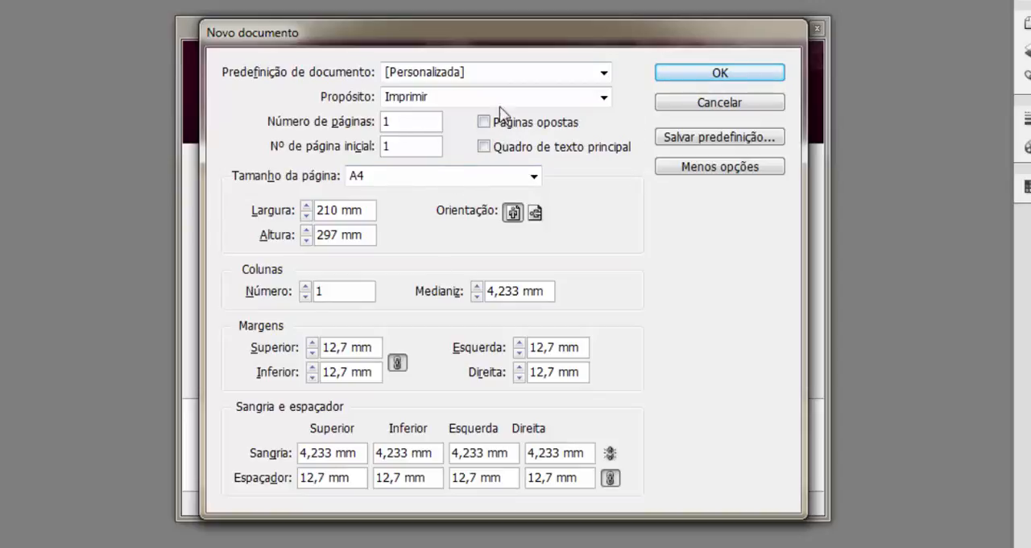
pyautogui.click(602, 74)
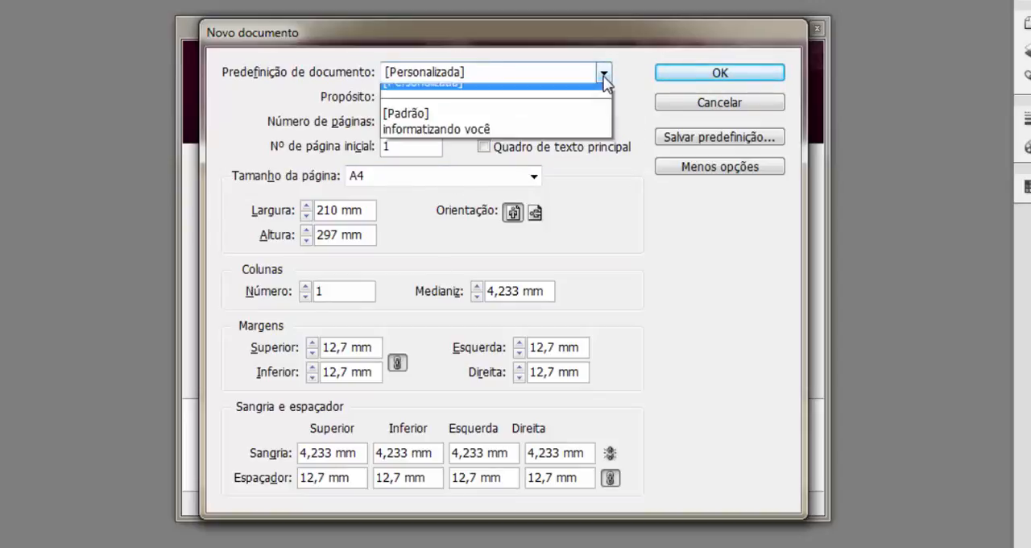
pyautogui.click(447, 137)
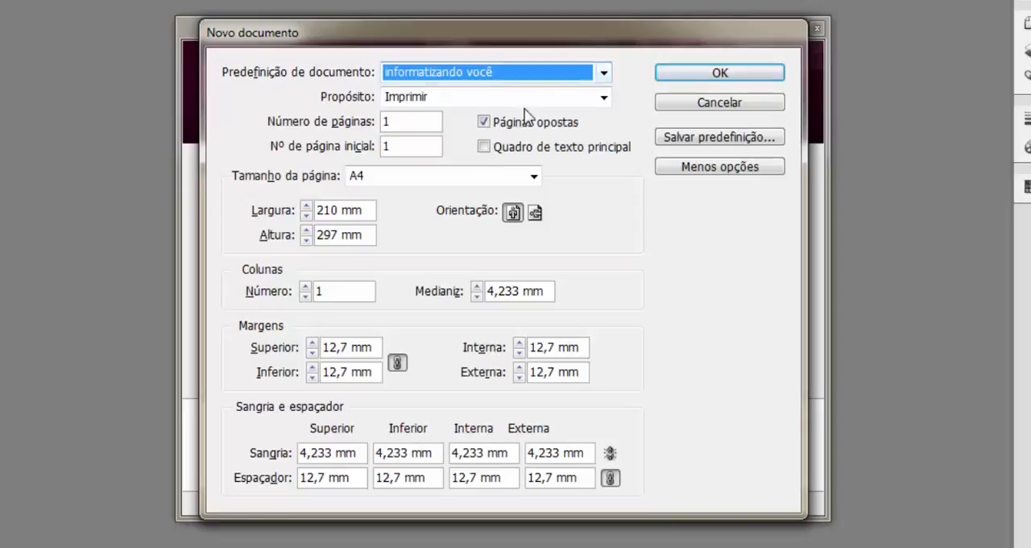
# Turn off facing pages (Páginas opostas) and save these settings as a second preset named "inf você".
pyautogui.click(485, 122)
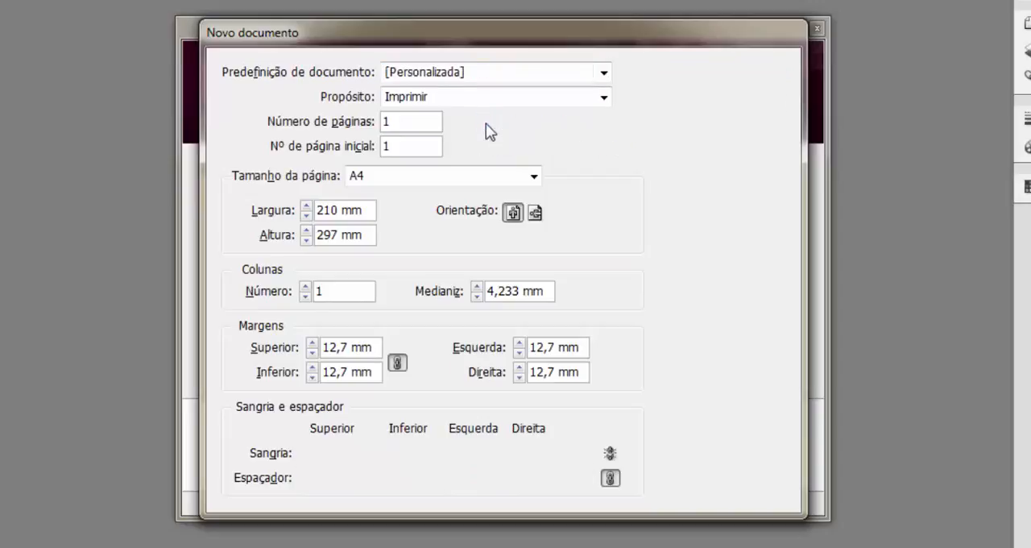
pyautogui.click(734, 142)
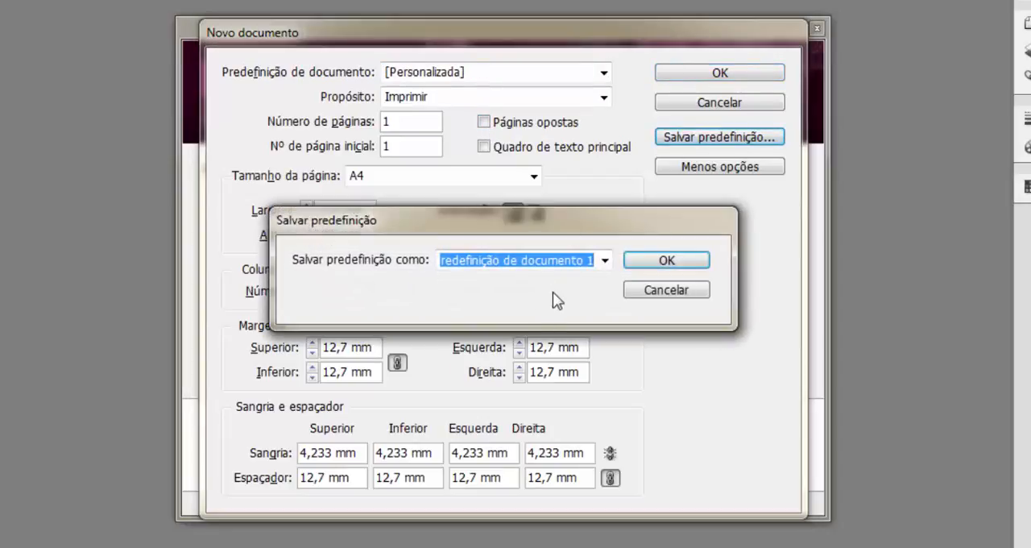
pyautogui.write('in')
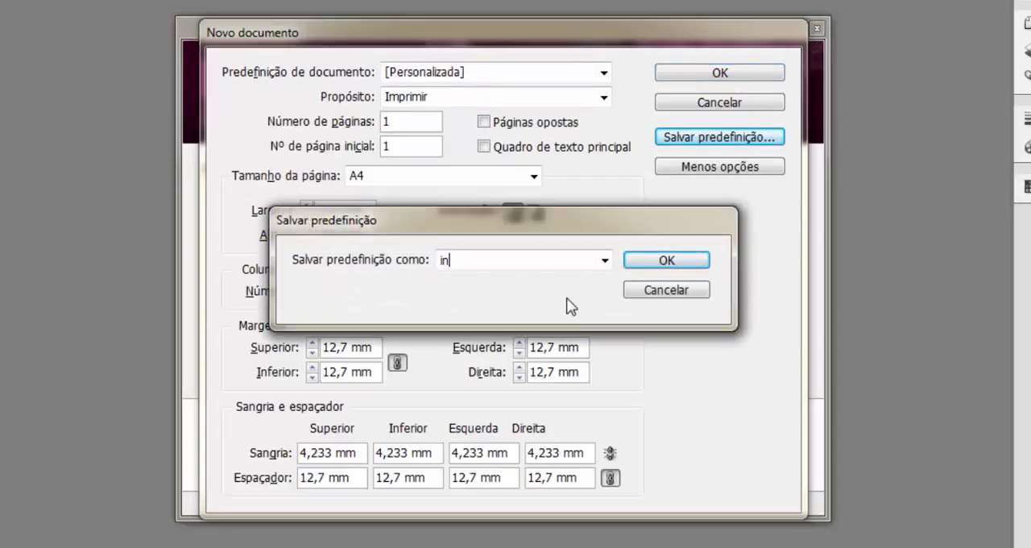
pyautogui.write('f você')
pyautogui.click(685, 263)
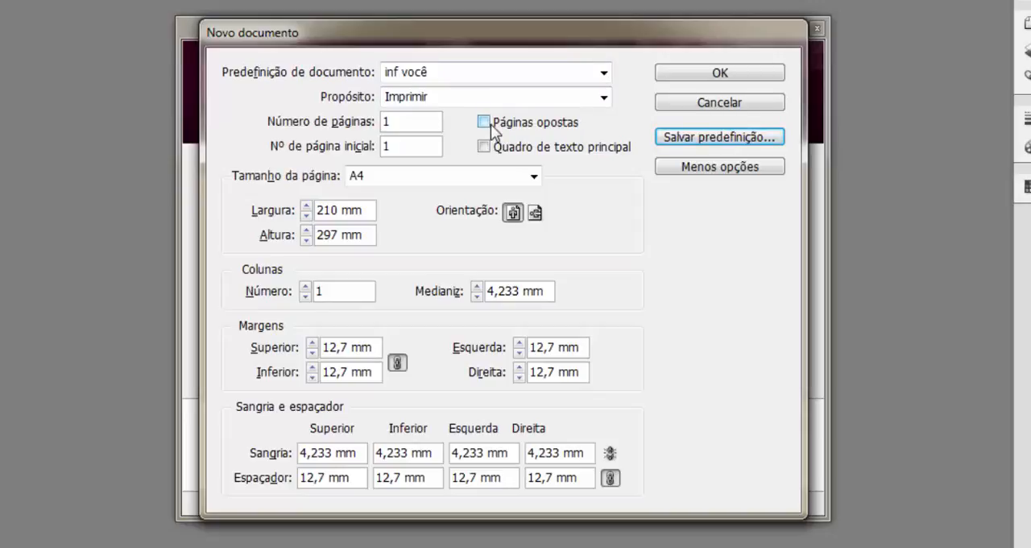
# Compare the "informatizando você" and "inf você" presets, and create the document from "inf você".
pyautogui.click(603, 73)
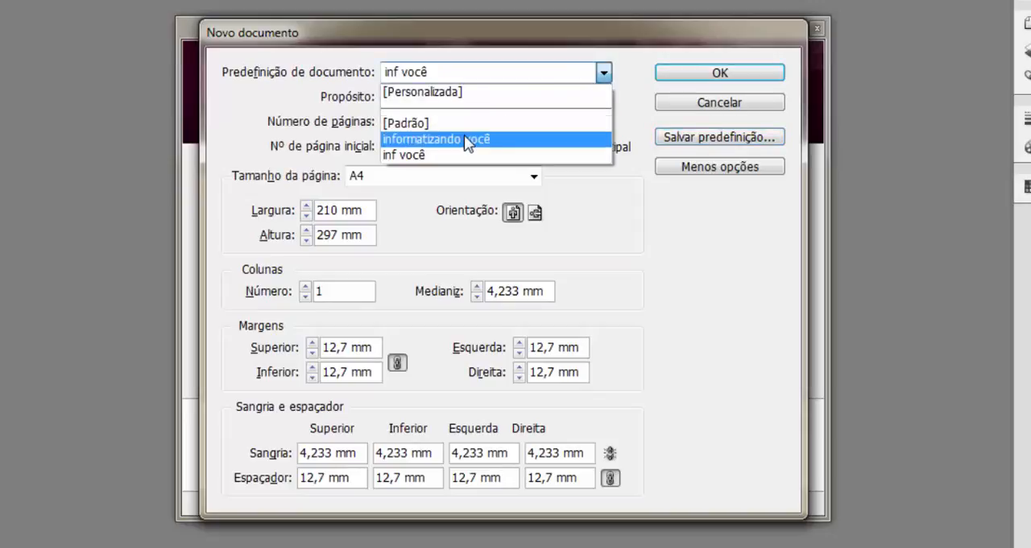
pyautogui.click(464, 134)
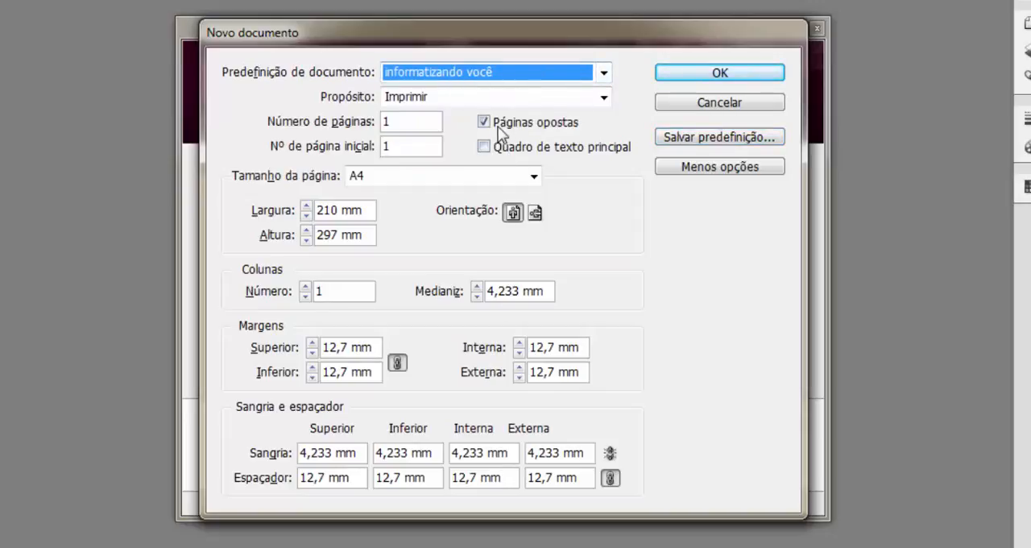
pyautogui.click(603, 73)
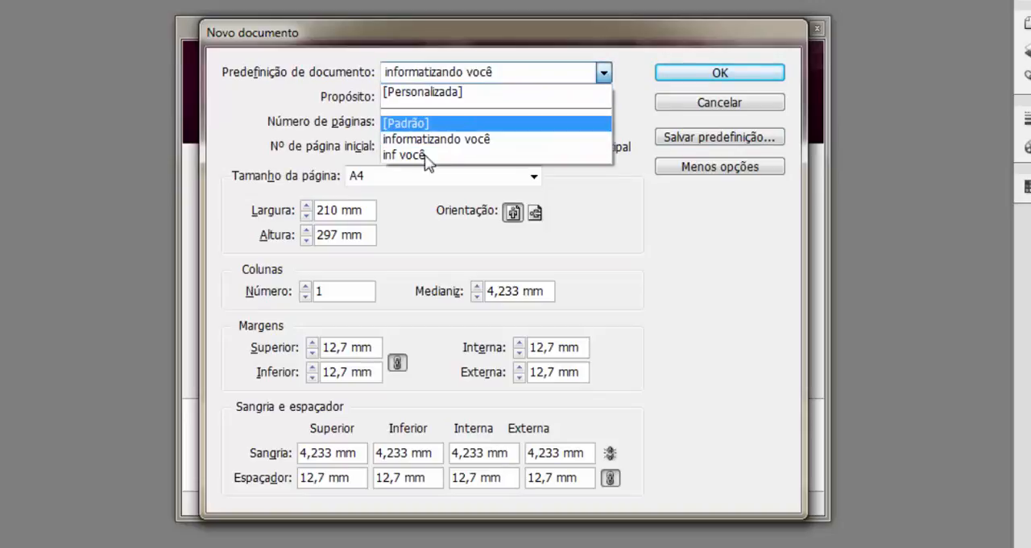
pyautogui.click(417, 156)
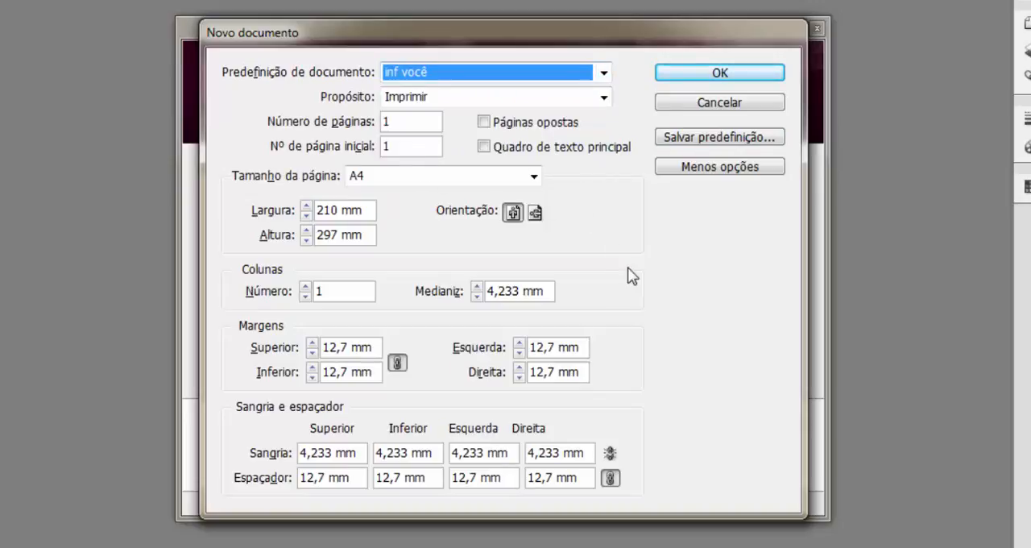
pyautogui.click(693, 71)
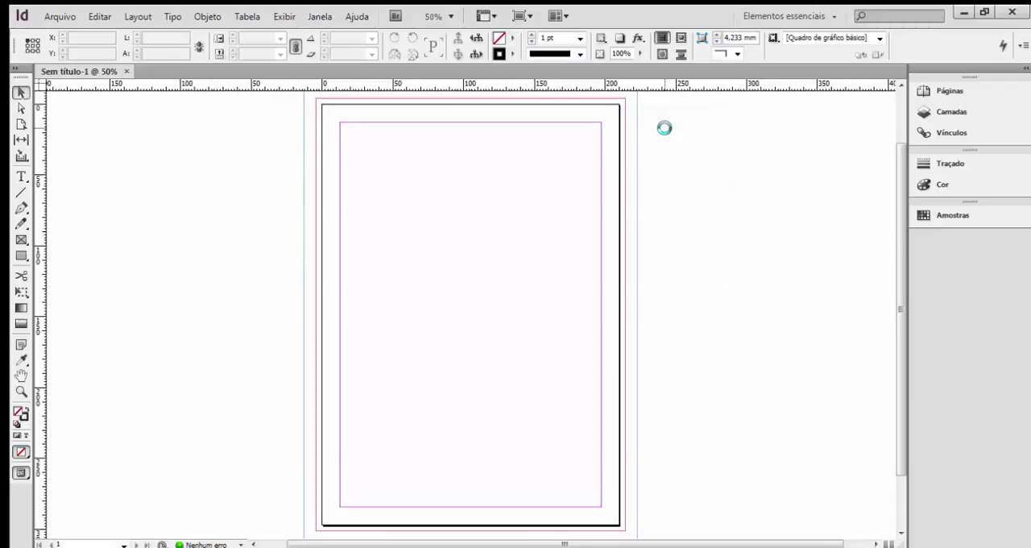
pyautogui.hotkey('ctrl', '-')
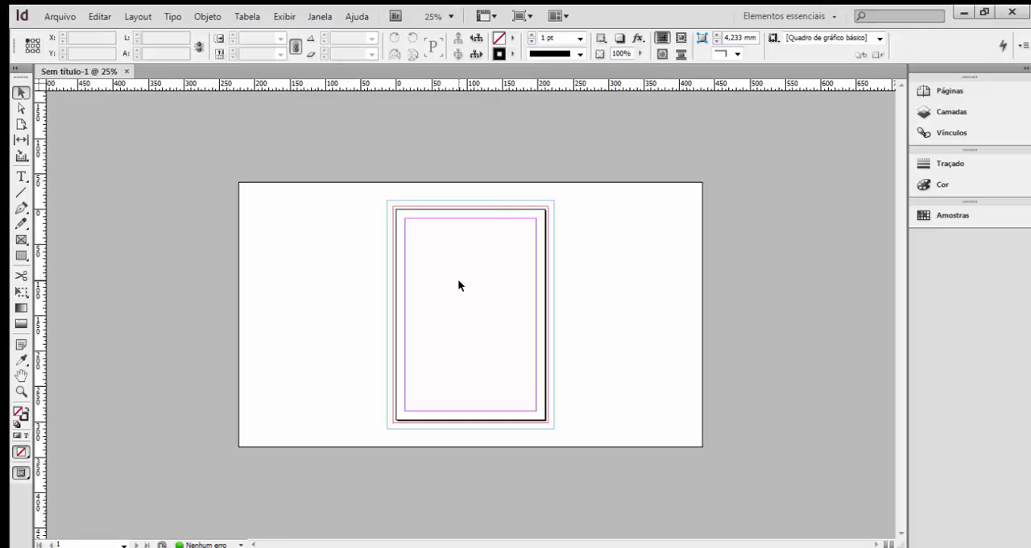
pyautogui.hotkey('ctrl', '=')
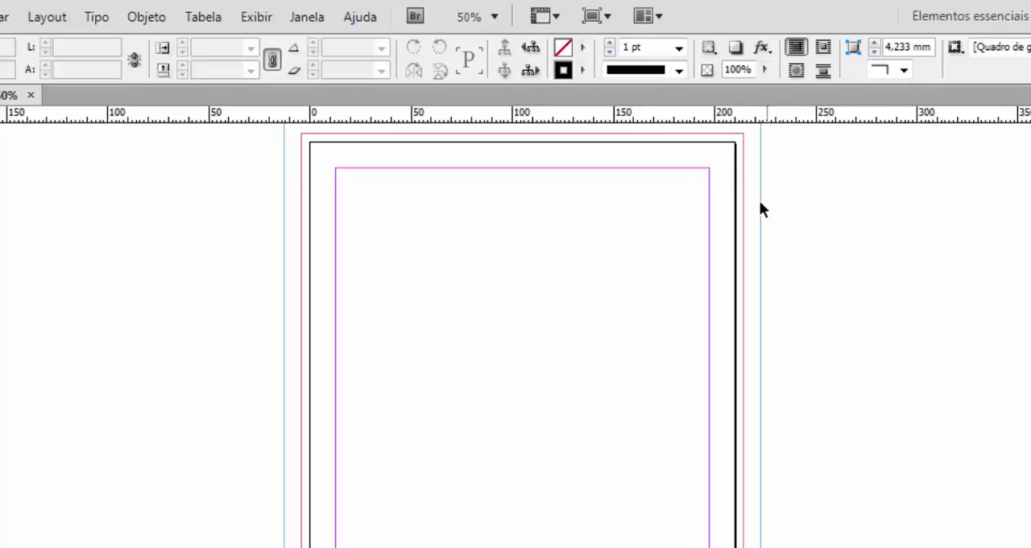
# Draw a text frame about 86 mm wide starting on the page's left margin guide and enter the text "Margem".
pyautogui.hotkey('ctrl', '-')
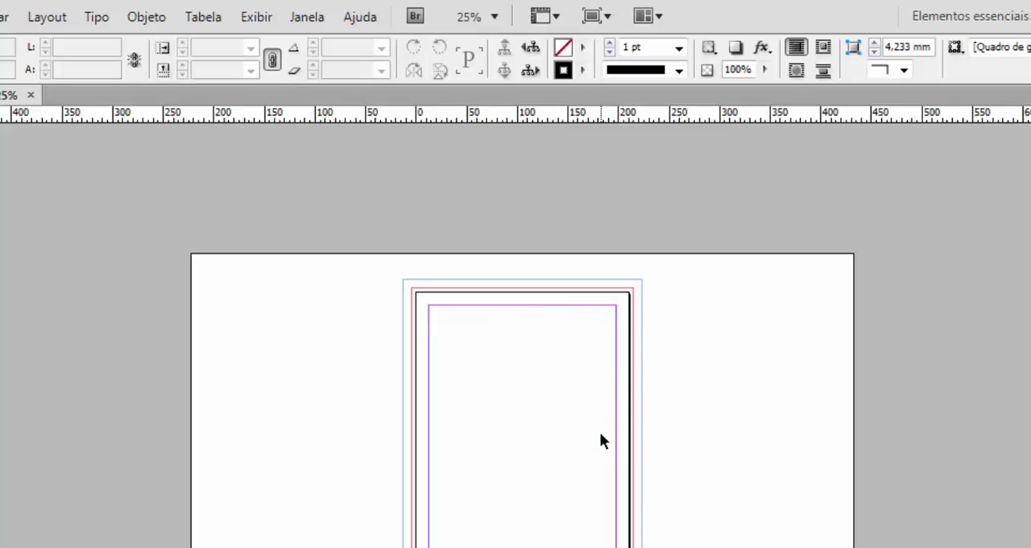
pyautogui.hotkey('ctrl', '=')
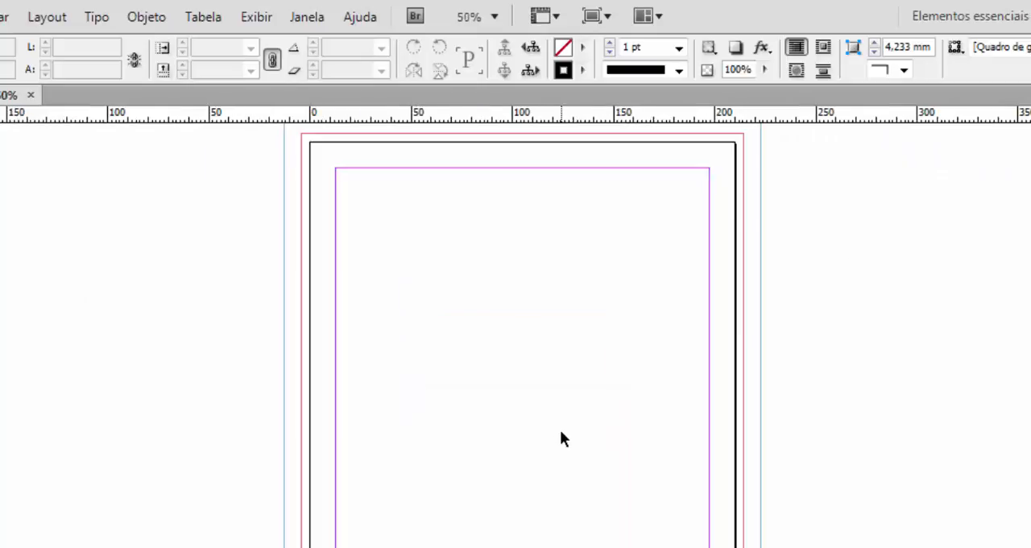
pyautogui.hotkey('ctrl', '=')
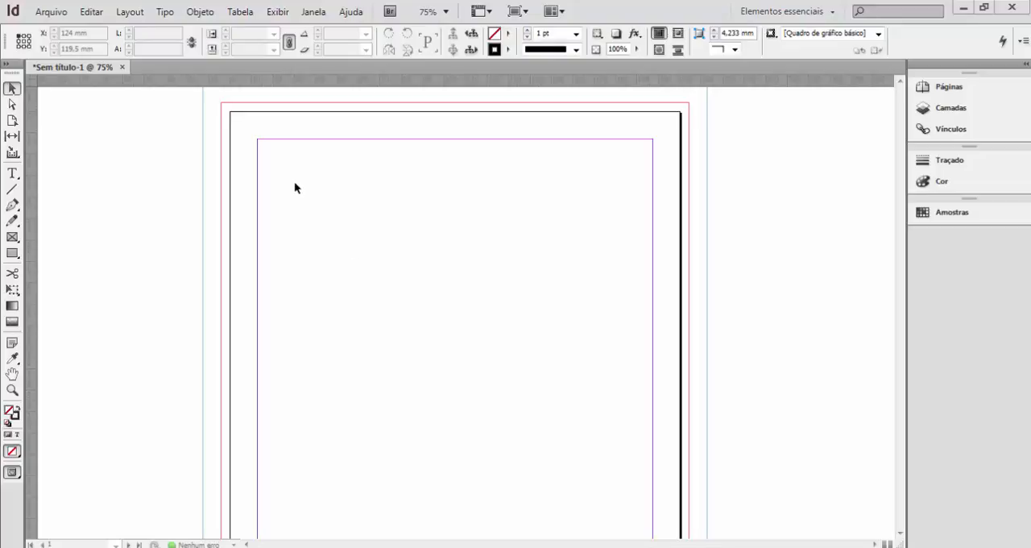
pyautogui.moveTo(89, 67)
pyautogui.mouseDown()
pyautogui.moveTo(118, 100)
pyautogui.moveTo(83, 62)
pyautogui.mouseUp()
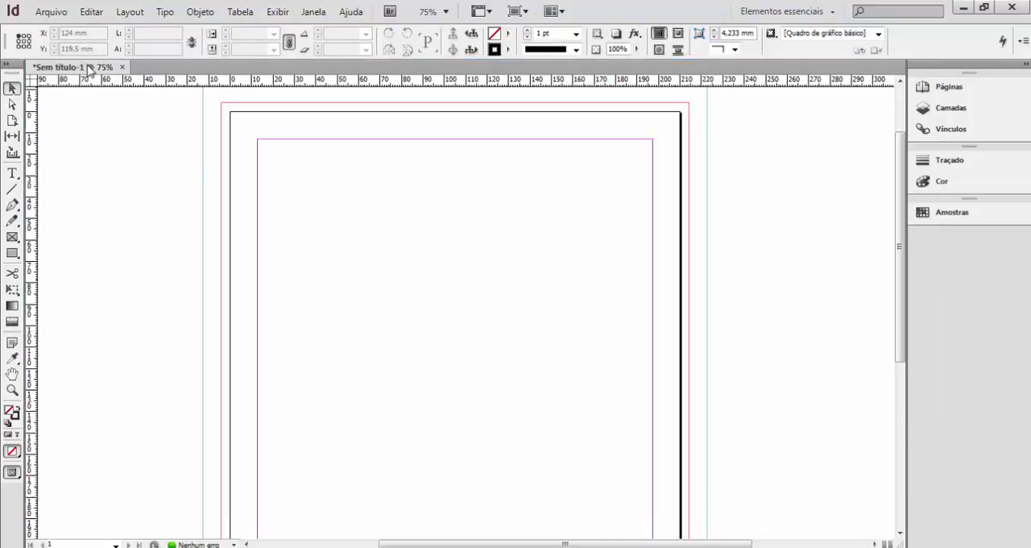
pyautogui.click(12, 174)
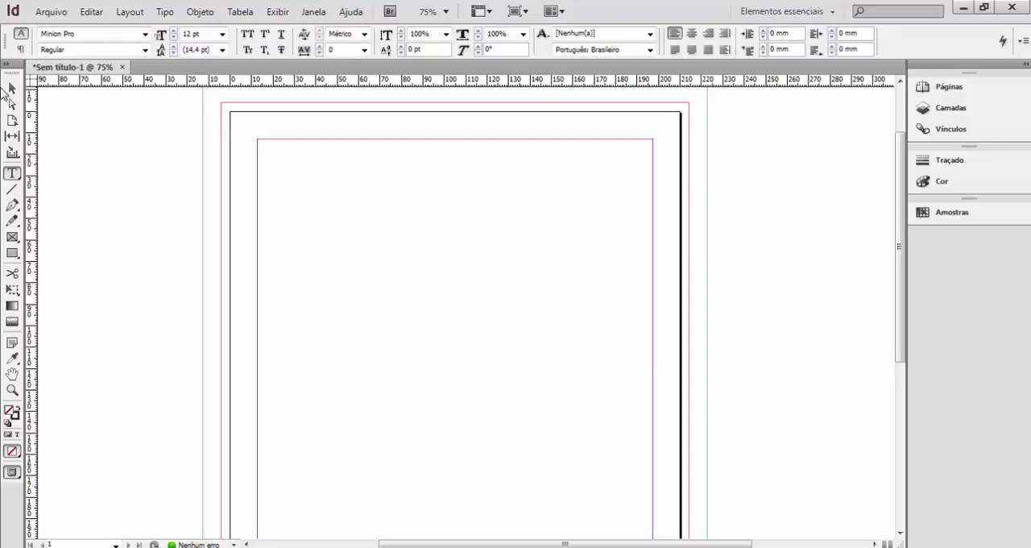
pyautogui.click(11, 89)
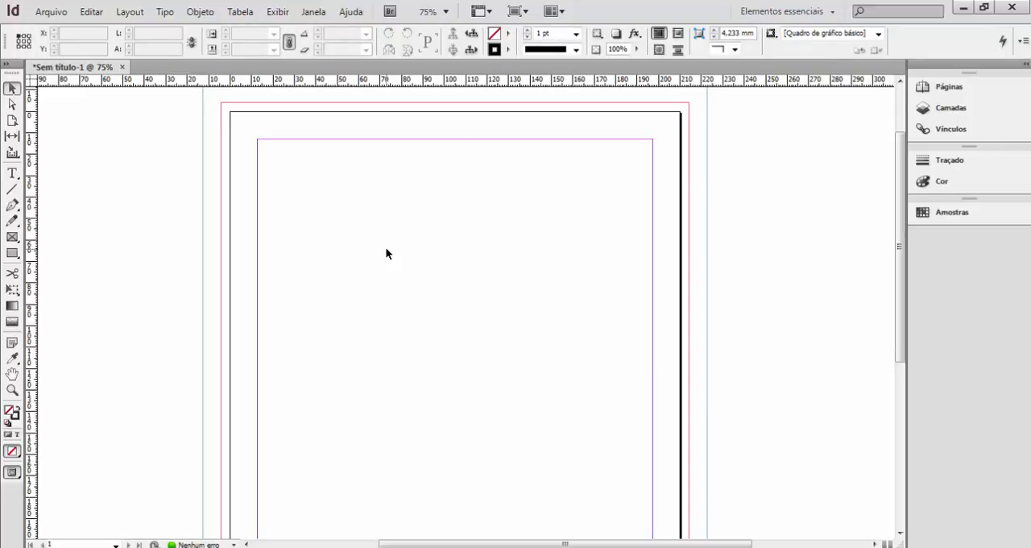
pyautogui.press('t')
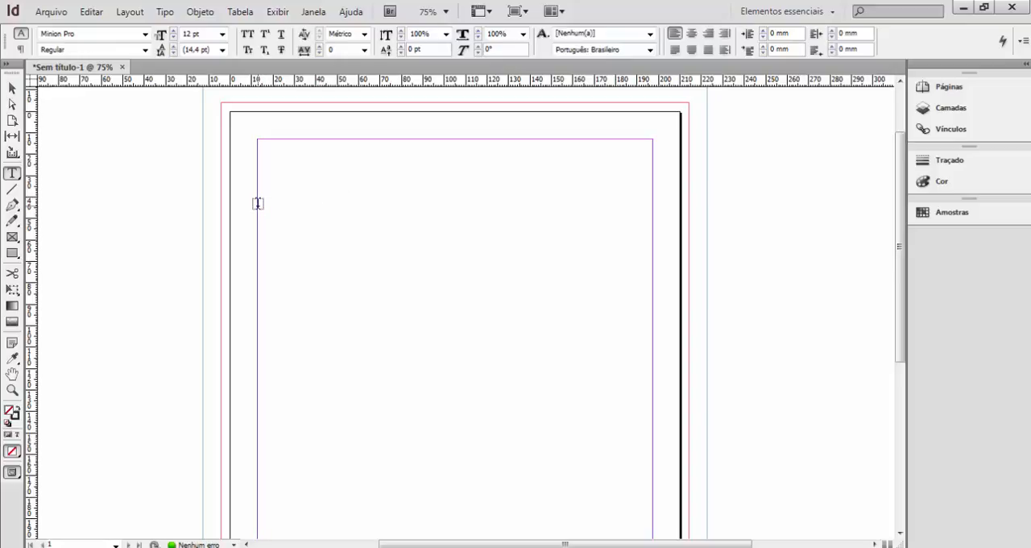
pyautogui.moveTo(257, 204); pyautogui.dragTo(441, 256)
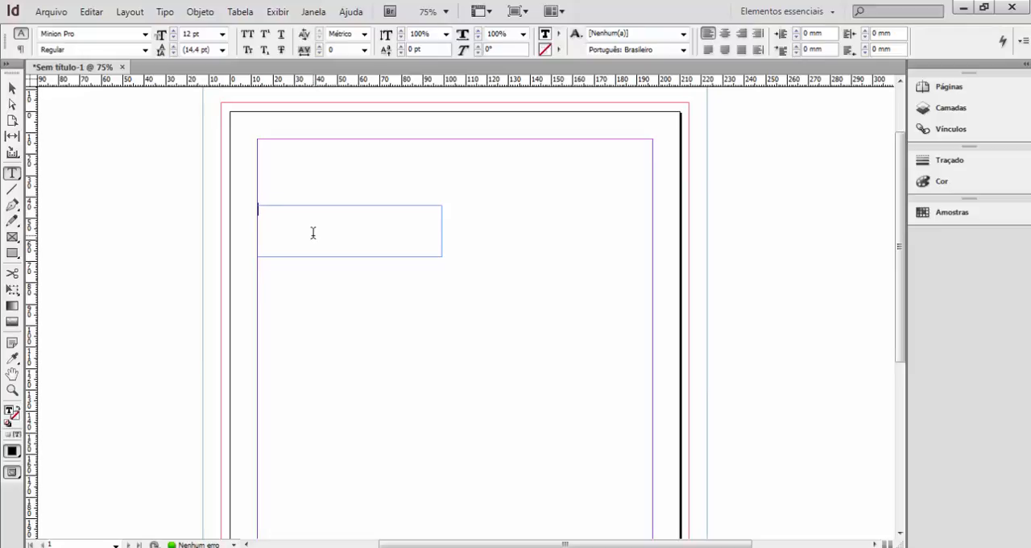
pyautogui.write('Margem')
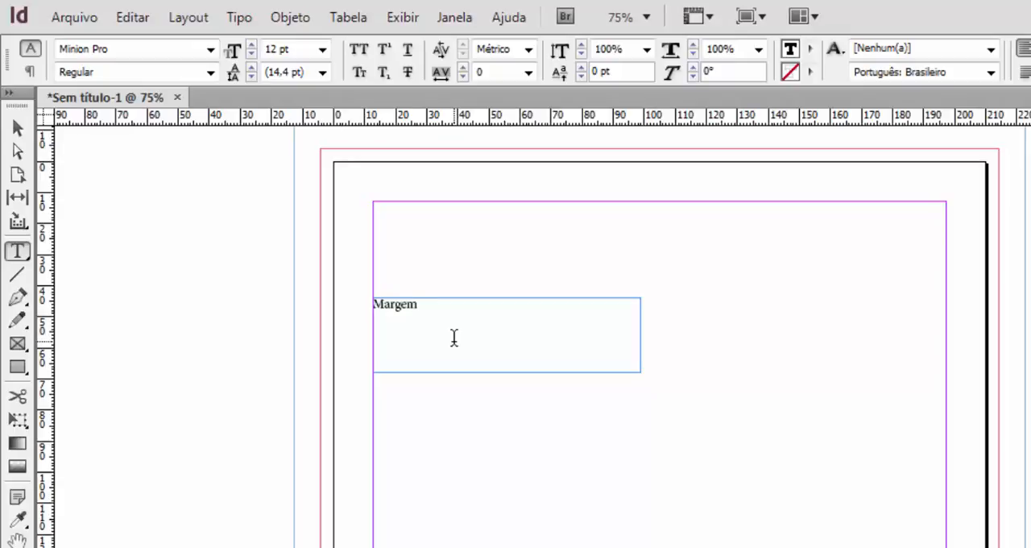
# Select the word "Margem" and scale its text and frame up together to a font size of 12,738 pt.
pyautogui.hotkey('shift', 'Left')
pyautogui.hotkey('shift', 'Left')
pyautogui.hotkey('shift', 'Left')
pyautogui.hotkey('shift', 'Left')
pyautogui.hotkey('shift', 'Left')
pyautogui.hotkey('shift', 'Left')
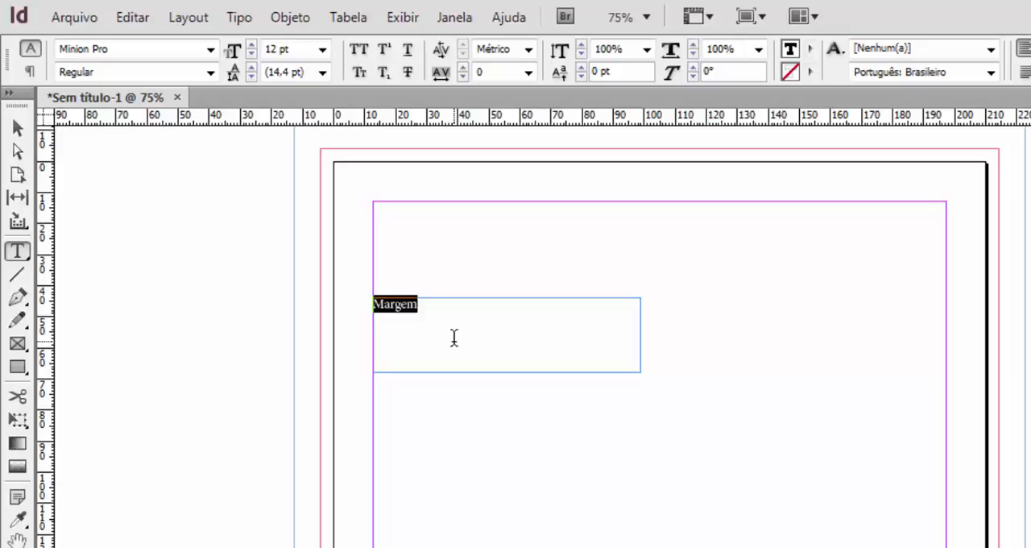
pyautogui.hotkey('ctrl', '.')
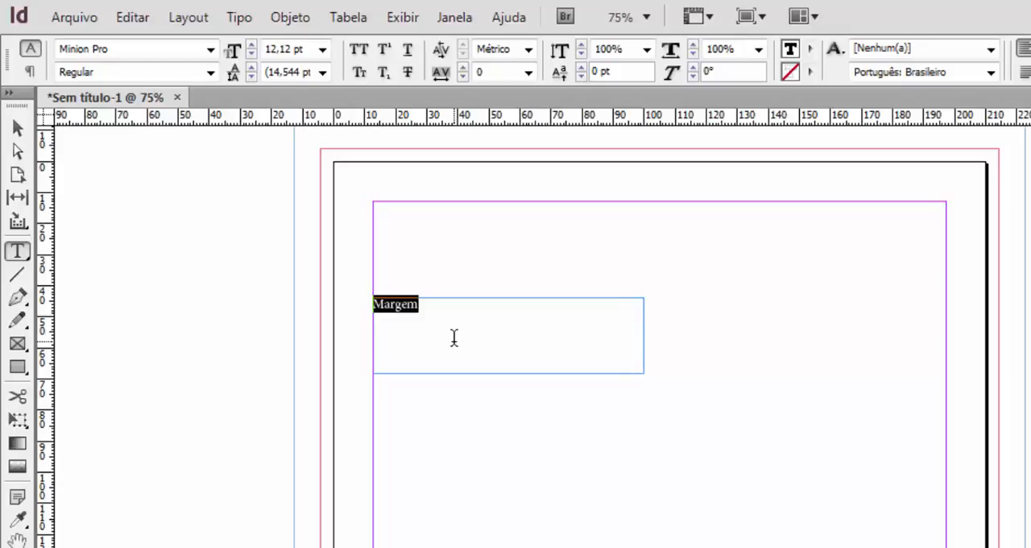
pyautogui.hotkey('ctrl', '.')
pyautogui.hotkey('ctrl', '.')
pyautogui.hotkey('ctrl', '.')
pyautogui.hotkey('ctrl', '.')
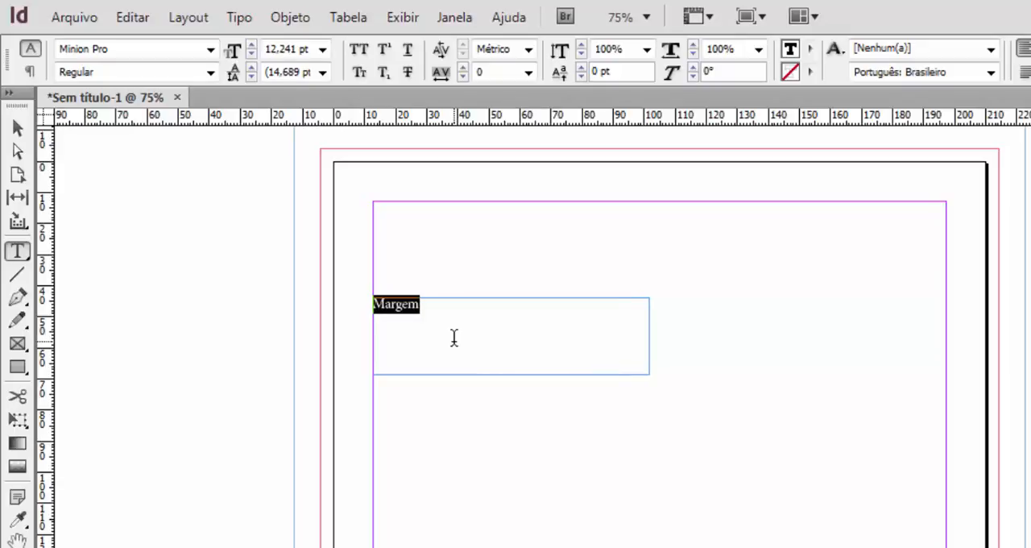
pyautogui.hotkey('ctrl', '.')
pyautogui.hotkey('ctrl', '.')
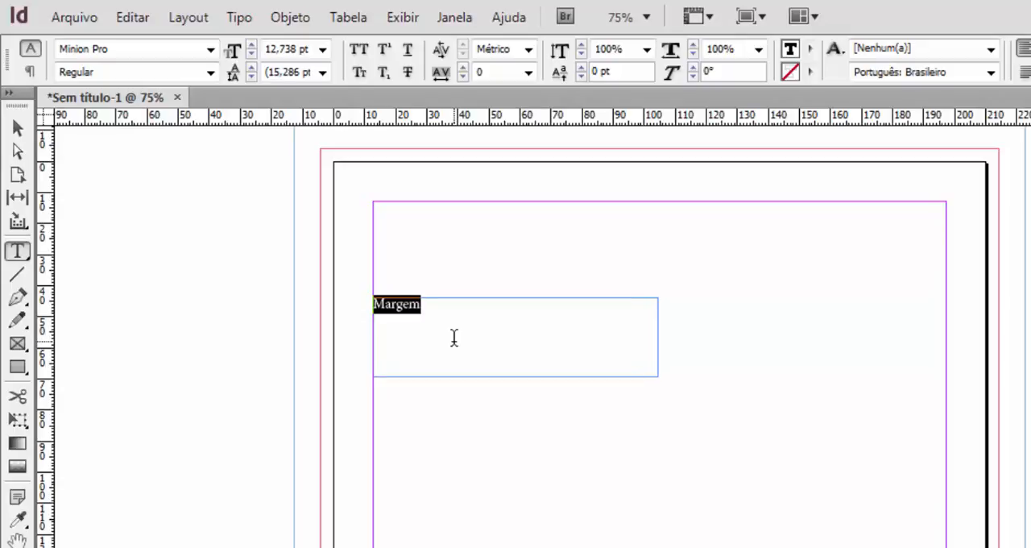
# Increase the font size of "Margem" to 39,851 pt, also scaling its frame up slightly.
pyautogui.hotkey('ctrl', 'shift', '.')
pyautogui.hotkey('ctrl', 'shift', '.')
pyautogui.hotkey('ctrl', 'shift', '.')
pyautogui.hotkey('ctrl', 'shift', '.')
pyautogui.hotkey('ctrl', 'shift', '.')
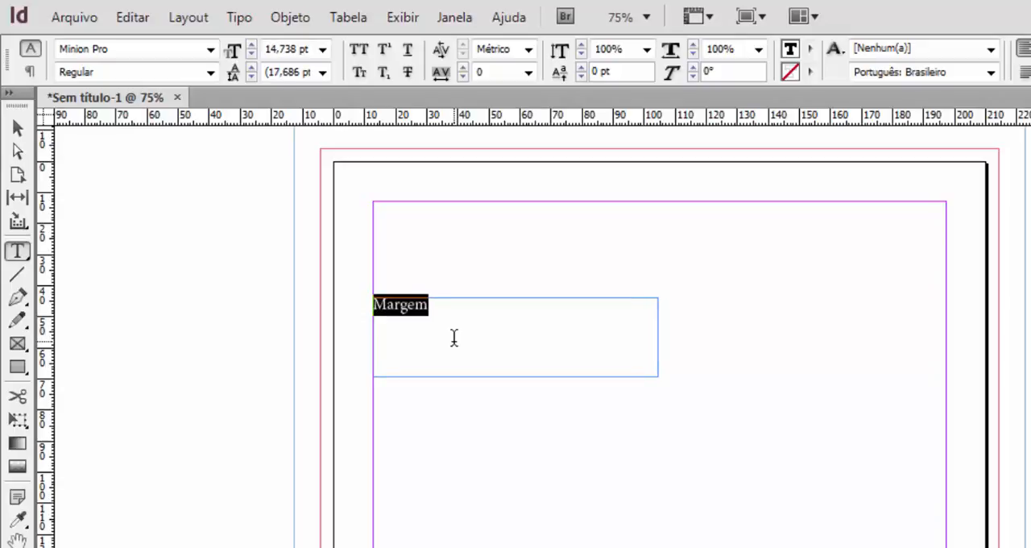
pyautogui.hotkey('ctrl', 'shift', '.')
pyautogui.hotkey('ctrl', 'shift', '.')
pyautogui.hotkey('ctrl', 'shift', '.')
pyautogui.hotkey('ctrl', 'shift', '.')
pyautogui.hotkey('ctrl', 'shift', '.')
pyautogui.hotkey('ctrl', 'shift', '.')
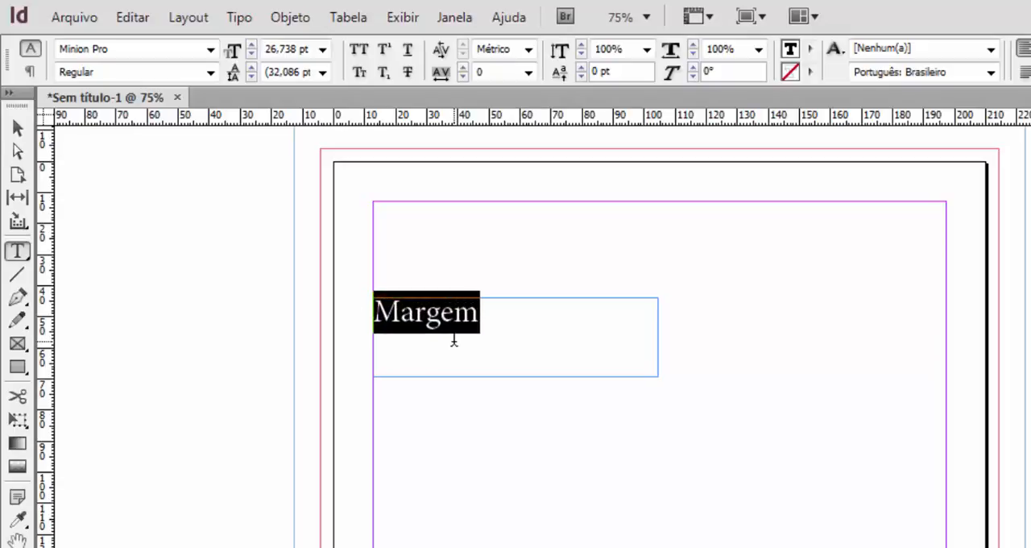
pyautogui.hotkey('ctrl', 'shift', '.')
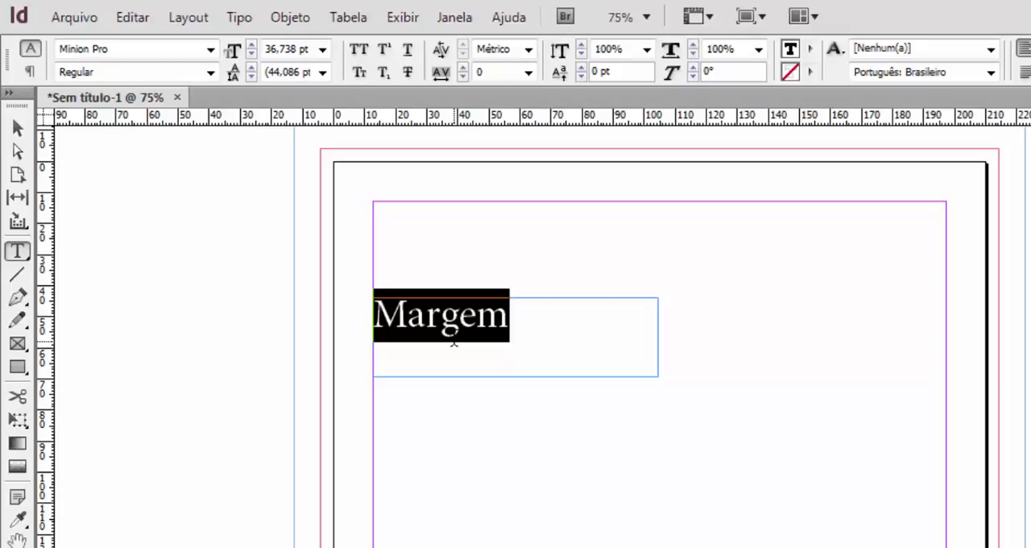
pyautogui.hotkey('ctrl', '.')
pyautogui.hotkey('ctrl', '.')
pyautogui.hotkey('ctrl', '.')
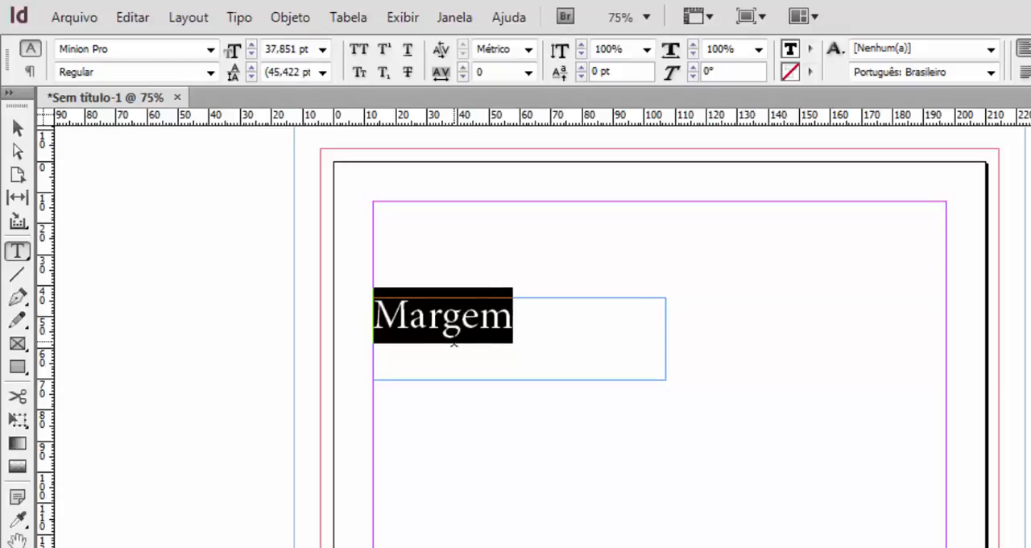
pyautogui.hotkey('ctrl', 'shift', '.')
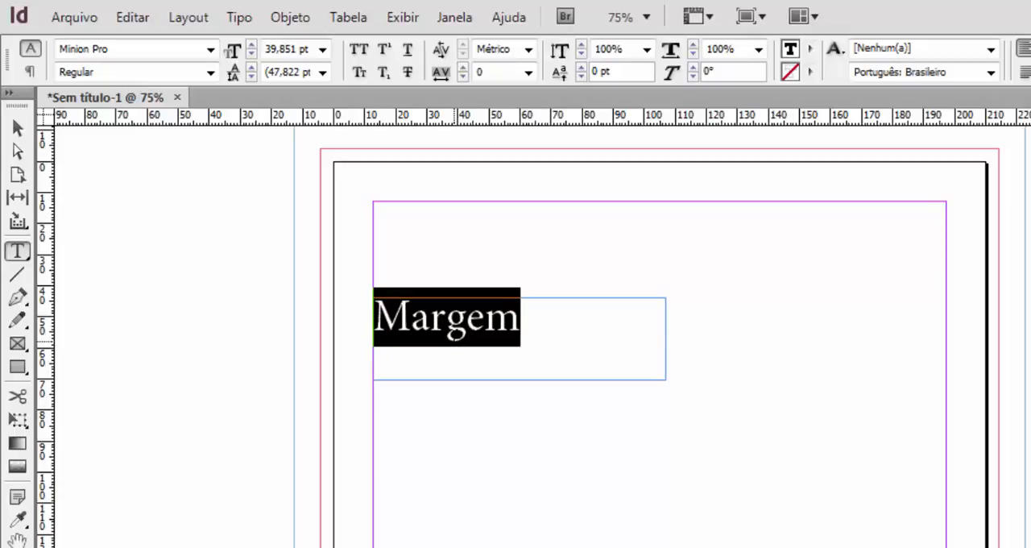
# Reduce the font size of "Margem" to 31,89 pt, also scaling its frame down slightly.
pyautogui.hotkey('ctrl', 'shift', ',')
pyautogui.hotkey('ctrl', 'shift', ',')
pyautogui.hotkey('ctrl', 'shift', ',')
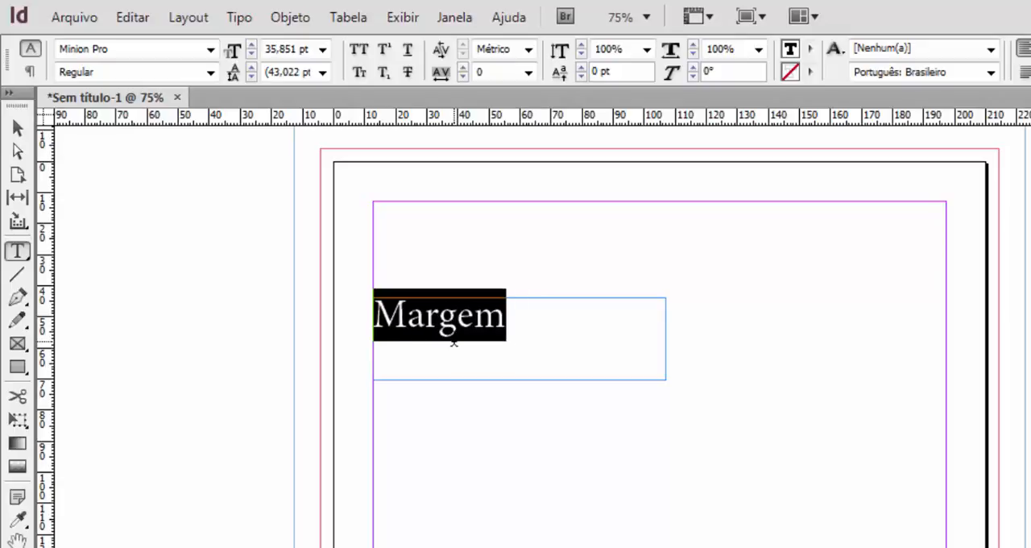
pyautogui.hotkey('ctrl', ',')
pyautogui.hotkey('ctrl', ',')
pyautogui.hotkey('ctrl', ',')
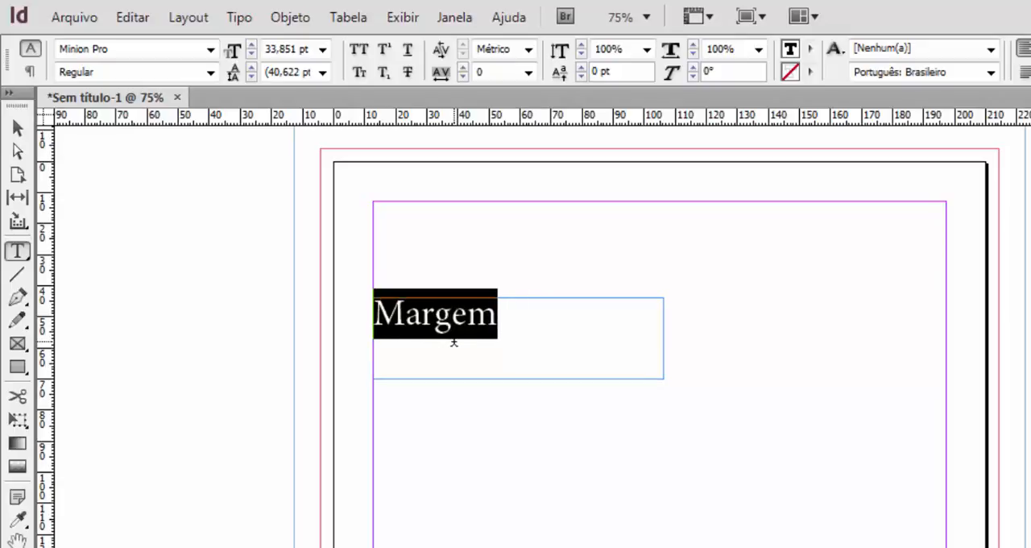
pyautogui.hotkey('ctrl', ',')
pyautogui.hotkey('ctrl', ',')
pyautogui.hotkey('ctrl', ',')
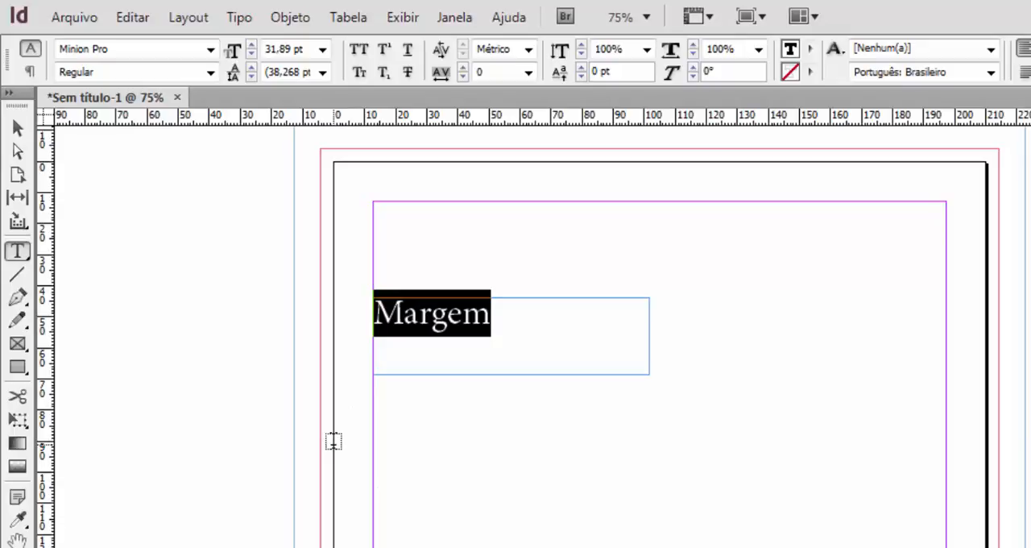
# Draw a text frame about 99,5 by 24,7 mm from the page's left edge below "Margem" and enter "Papel A4".
pyautogui.moveTo(333, 444); pyautogui.dragTo(641, 521)
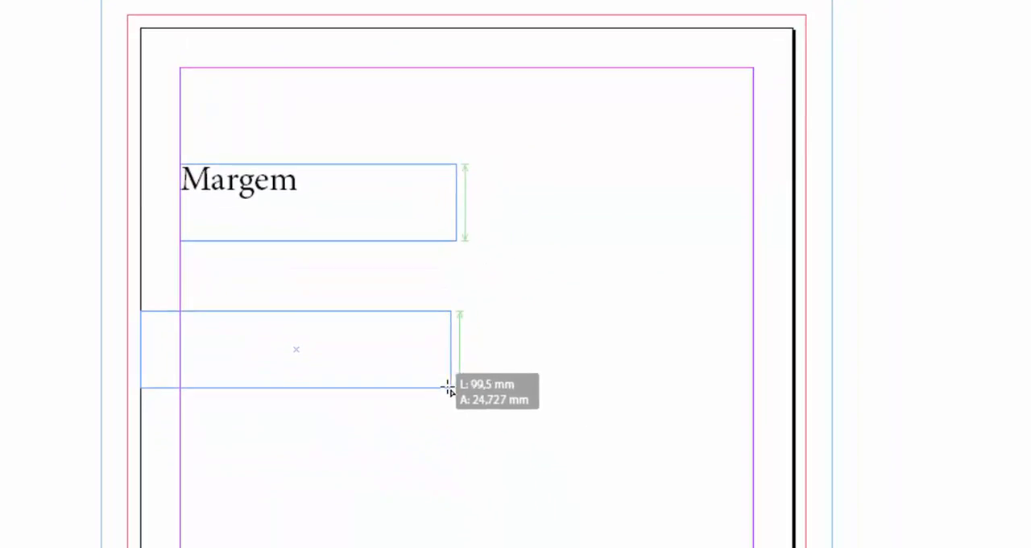
pyautogui.moveTo(448, 387); pyautogui.dragTo(449, 388)
pyautogui.write('P')
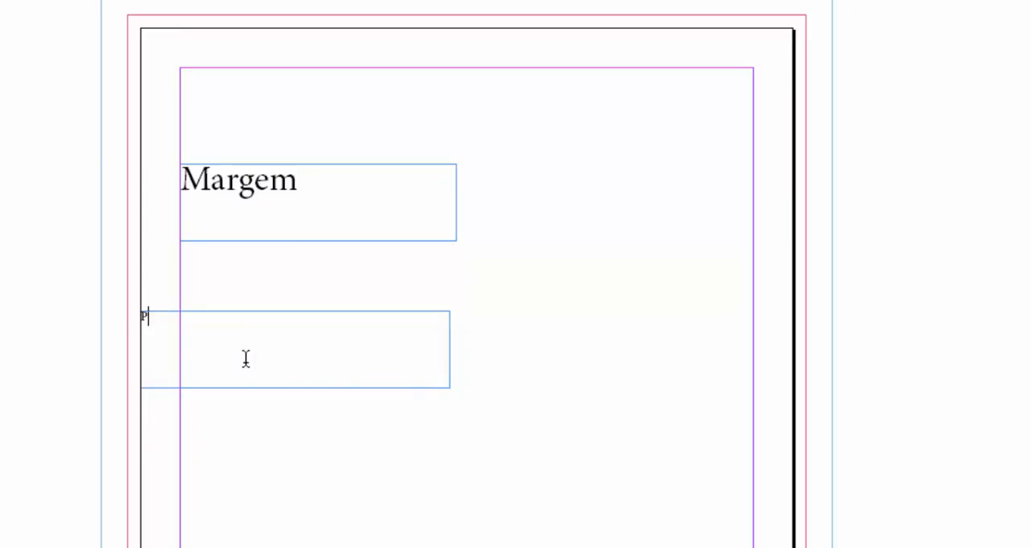
pyautogui.write('apel A4')
# Select the "Papel A4" text and enlarge its font to roughly the size of "Margem".
pyautogui.hotkey('shift', 'Left')
pyautogui.hotkey('shift', 'Left')
pyautogui.hotkey('shift', 'Left')
pyautogui.hotkey('shift', 'Left')
pyautogui.hotkey('shift', 'Left')
pyautogui.hotkey('shift', 'Left')
pyautogui.hotkey('shift', 'Left')
pyautogui.hotkey('shift', 'Left')
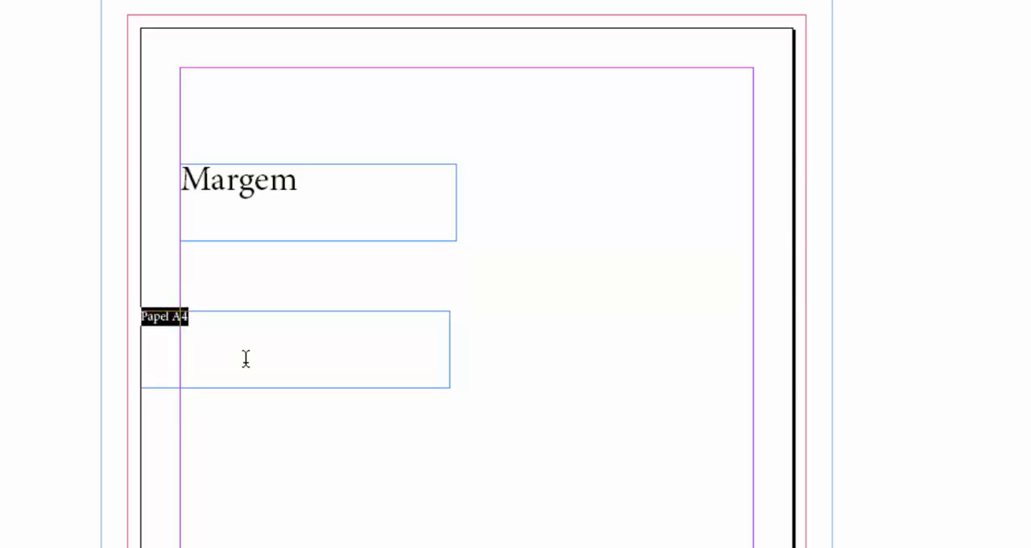
pyautogui.hotkey('ctrl', 'shift', '.')
pyautogui.hotkey('ctrl', 'shift', '.')
pyautogui.hotkey('ctrl', 'shift', '.')
pyautogui.hotkey('ctrl', 'shift', '.')
pyautogui.hotkey('ctrl', 'shift', '.')
pyautogui.hotkey('ctrl', 'shift', '.')
pyautogui.hotkey('ctrl', 'shift', '.')
pyautogui.hotkey('ctrl', 'shift', '.')
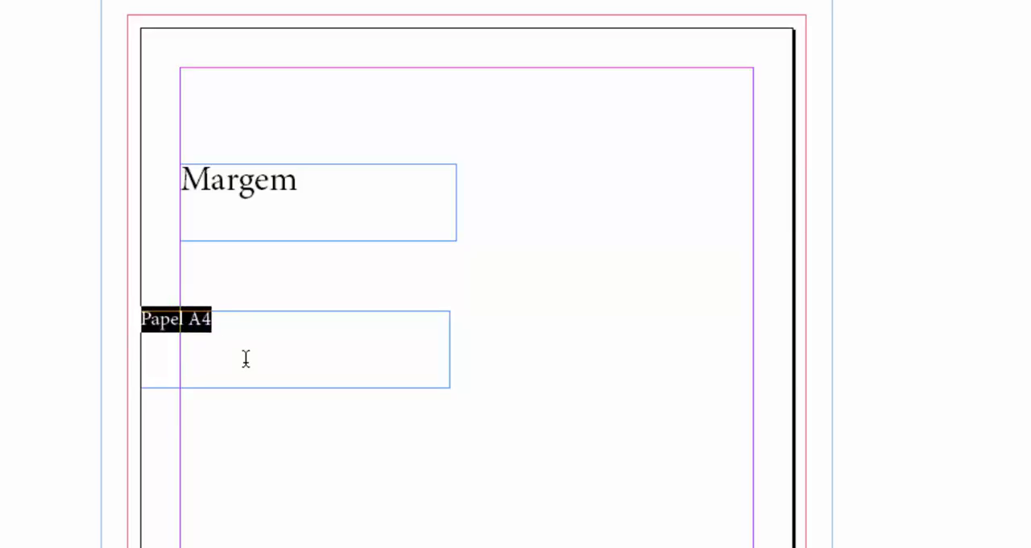
pyautogui.hotkey('ctrl', 'shift', '.')
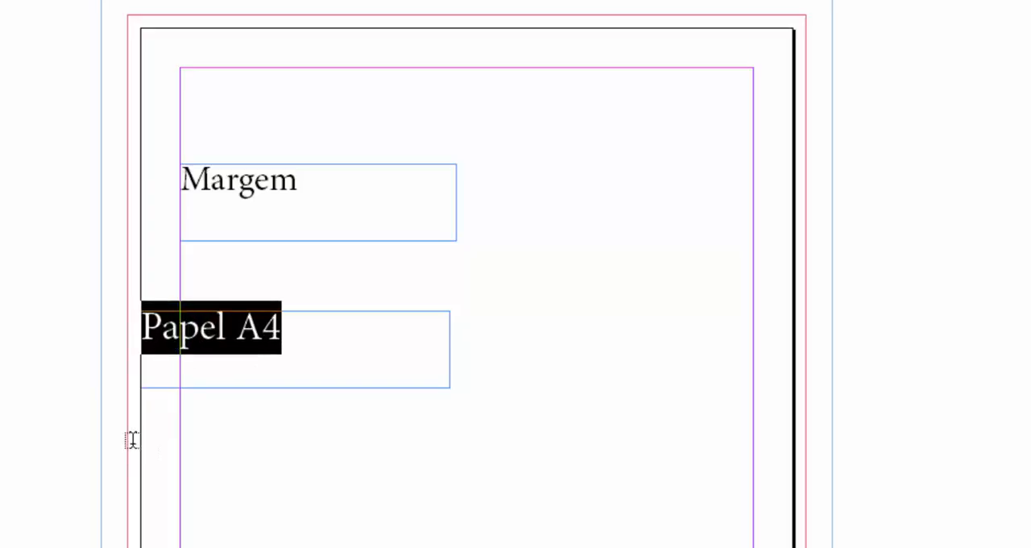
# Draw a text frame about 89 mm wide from the left red bleed guide below "Papel A4" and enter "Sangria".
pyautogui.moveTo(127, 441); pyautogui.dragTo(404, 512)
pyautogui.write('Sant')
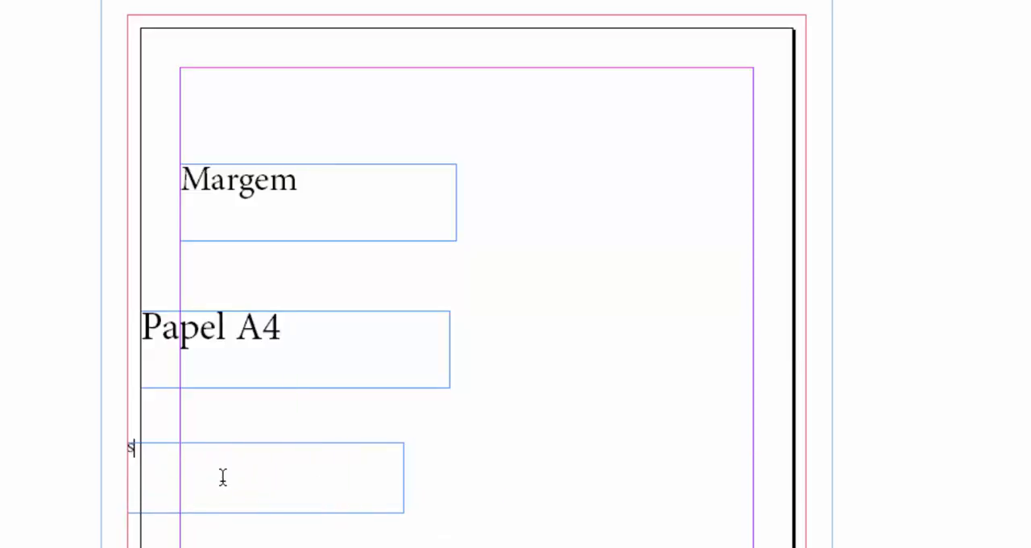
pyautogui.press('BackSpace')
pyautogui.write('gria')
# Select the word "Sangria" and enlarge its font to roughly match the "Papel A4" label.
pyautogui.hotkey('shift', 'Left')
pyautogui.hotkey('shift', 'Left')
pyautogui.hotkey('shift', 'Left')
pyautogui.hotkey('shift', 'Left')
pyautogui.hotkey('shift', 'Left')
pyautogui.hotkey('shift', 'Left')
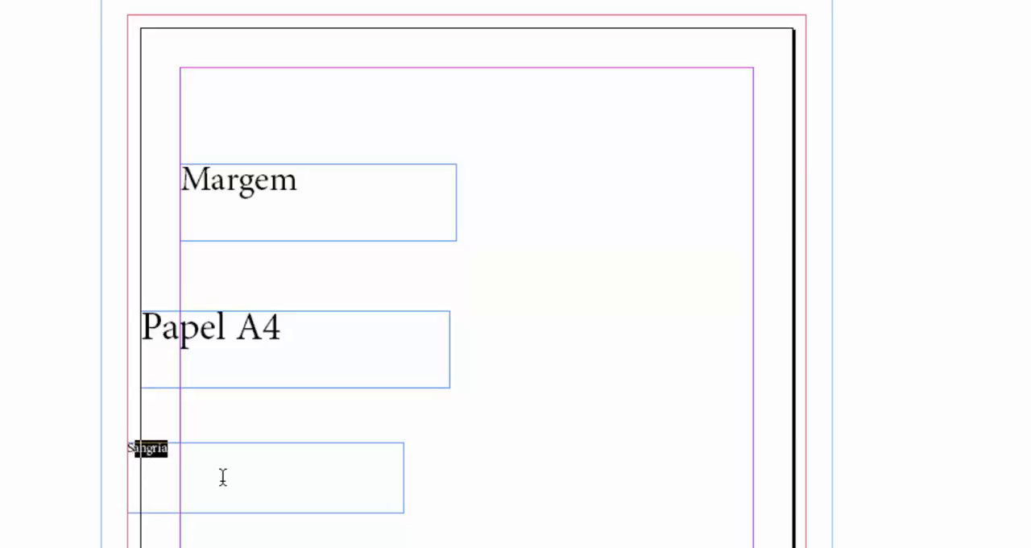
pyautogui.hotkey('shift', 'Left')
pyautogui.hotkey('ctrl', 'shift', '.')
pyautogui.hotkey('ctrl', 'shift', '.')
pyautogui.hotkey('ctrl', 'shift', '.')
pyautogui.hotkey('ctrl', 'shift', '.')
pyautogui.hotkey('ctrl', 'shift', '.')
pyautogui.hotkey('ctrl', 'shift', '.')
pyautogui.hotkey('ctrl', 'shift', '.')
pyautogui.hotkey('ctrl', 'shift', '.')
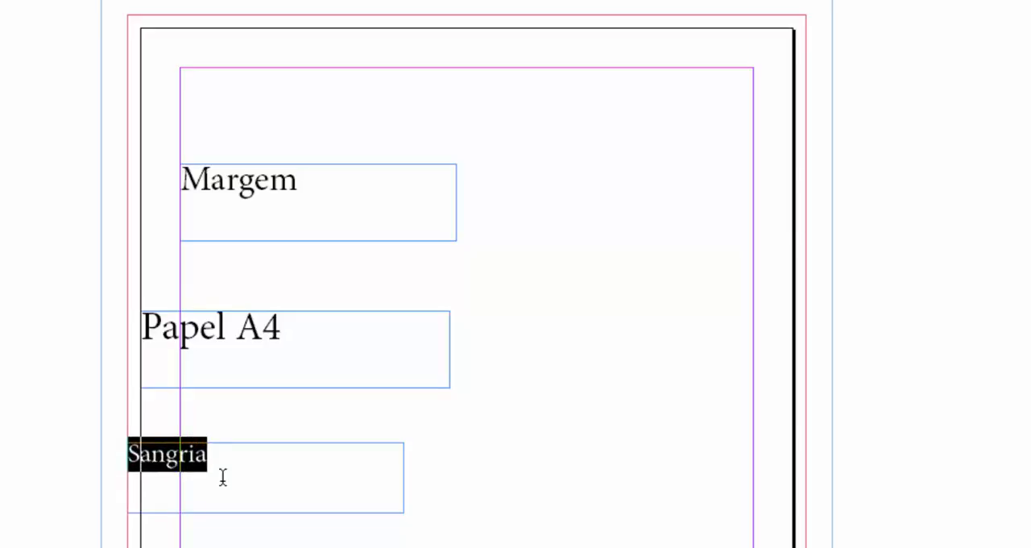
pyautogui.hotkey('ctrl', 'shift', '.')
pyautogui.hotkey('ctrl', 'shift', '.')
pyautogui.hotkey('ctrl', 'shift', '.')
pyautogui.hotkey('ctrl', 'shift', '.')
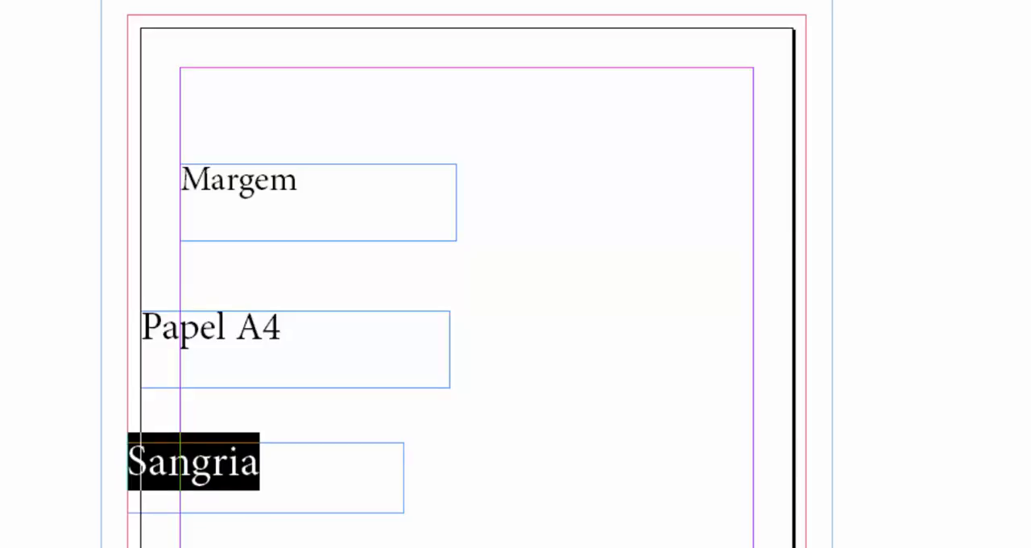
# Draw a text frame about 84 mm wide from the left blue slug guide below "Sangria" and enter "Slug".
pyautogui.moveTo(139, 534); pyautogui.dragTo(383, 547)
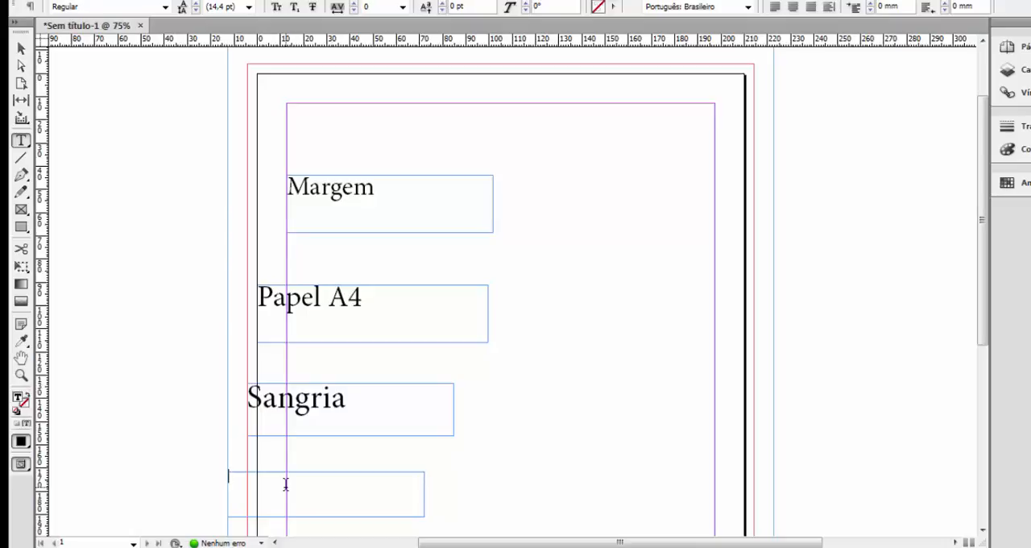
pyautogui.write('s')
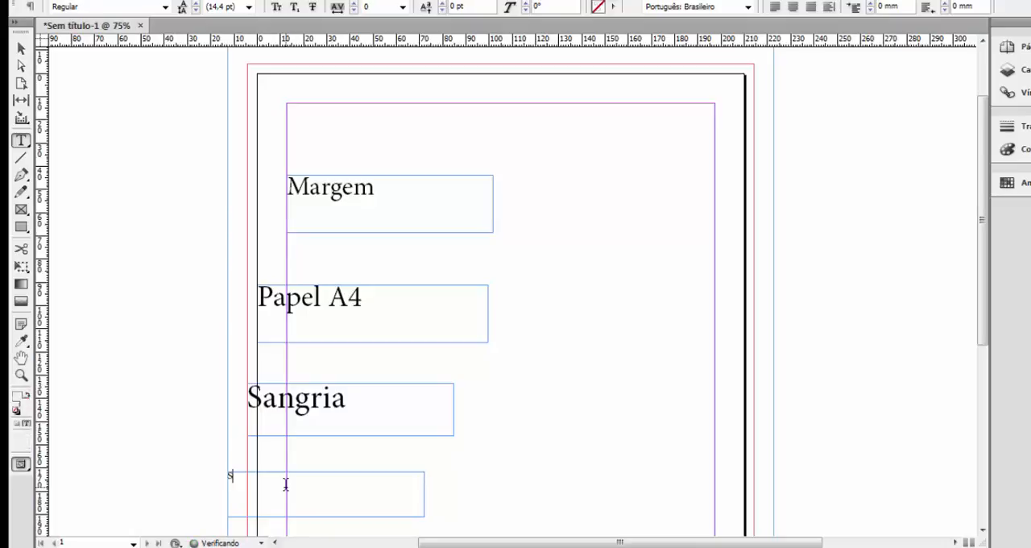
pyautogui.write('lug')
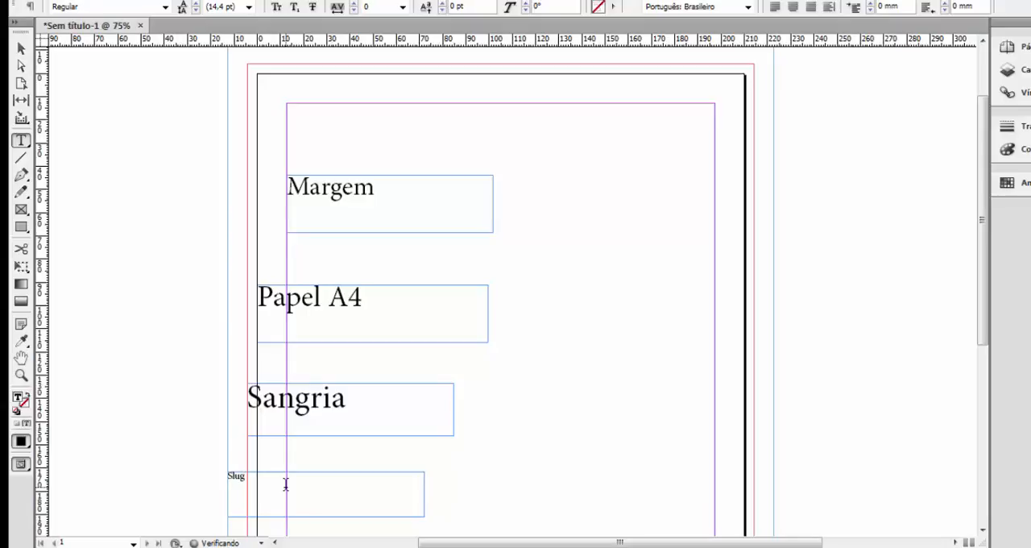
# Select the word "Slug" and enlarge its font until the automatic leading is 45,6 pt, matching the other labels.
pyautogui.hotkey('shift', 'Left')
pyautogui.hotkey('shift', 'Left')
pyautogui.hotkey('shift', 'Left')
pyautogui.hotkey('shift', 'Left')
pyautogui.hotkey('ctrl', 'shift', '.')
pyautogui.hotkey('ctrl', 'shift', '.')
pyautogui.hotkey('ctrl', 'shift', '.')
pyautogui.hotkey('ctrl', 'shift', '.')
pyautogui.hotkey('ctrl', 'shift', '.')
pyautogui.hotkey('ctrl', 'shift', '.')
pyautogui.hotkey('ctrl', 'shift', '.')
pyautogui.hotkey('ctrl', 'shift', '.')
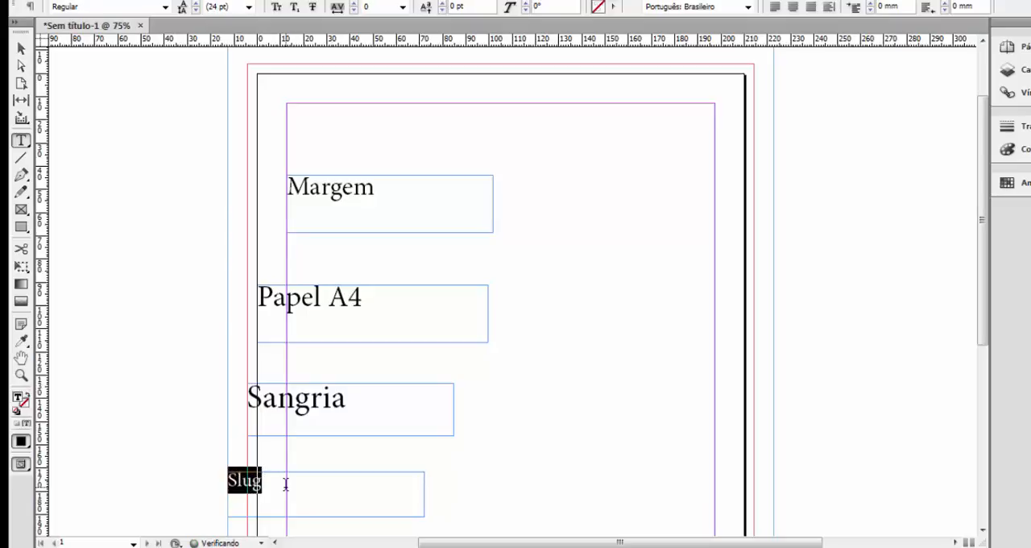
pyautogui.hotkey('ctrl', 'shift', '.')
pyautogui.hotkey('ctrl', 'shift', '.')
pyautogui.hotkey('ctrl', 'shift', '.')
pyautogui.hotkey('ctrl', 'shift', '.')
pyautogui.hotkey('ctrl', 'shift', '.')
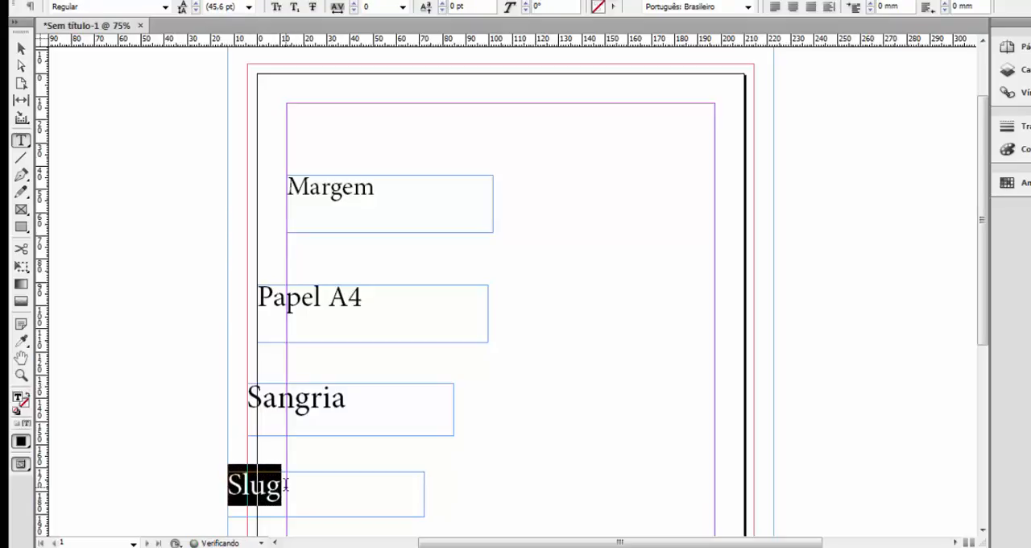
# Enlarge the selected word "Slug" until its automatic leading is 48 pt, and deselect its text frame.
pyautogui.hotkey('ctrl', 'shift', '.')
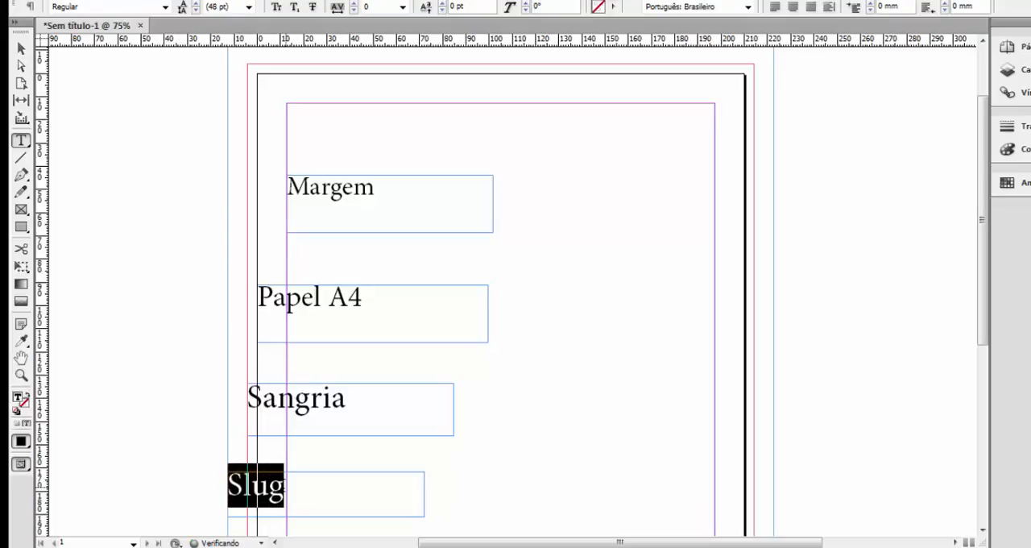
pyautogui.click(22, 49)
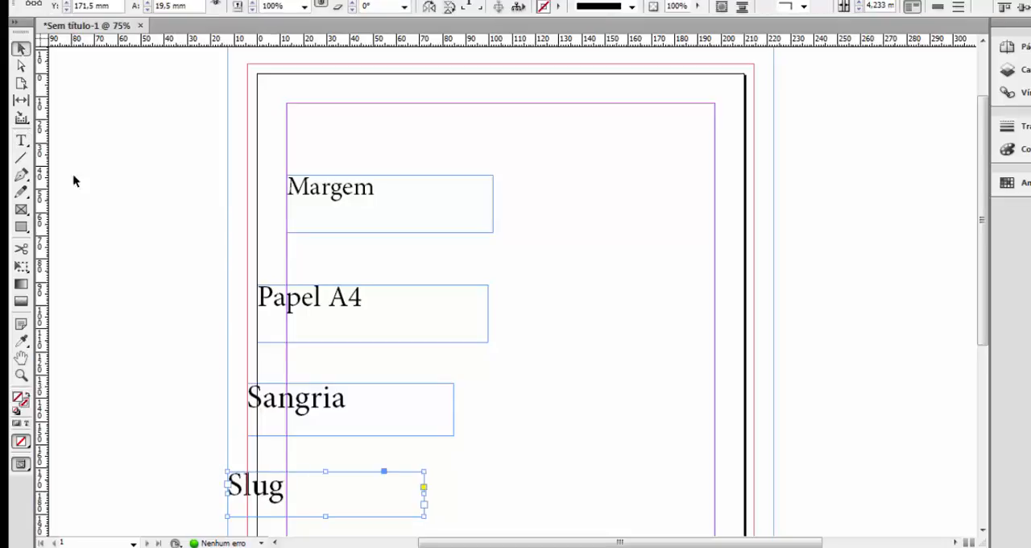
pyautogui.click(564, 407)
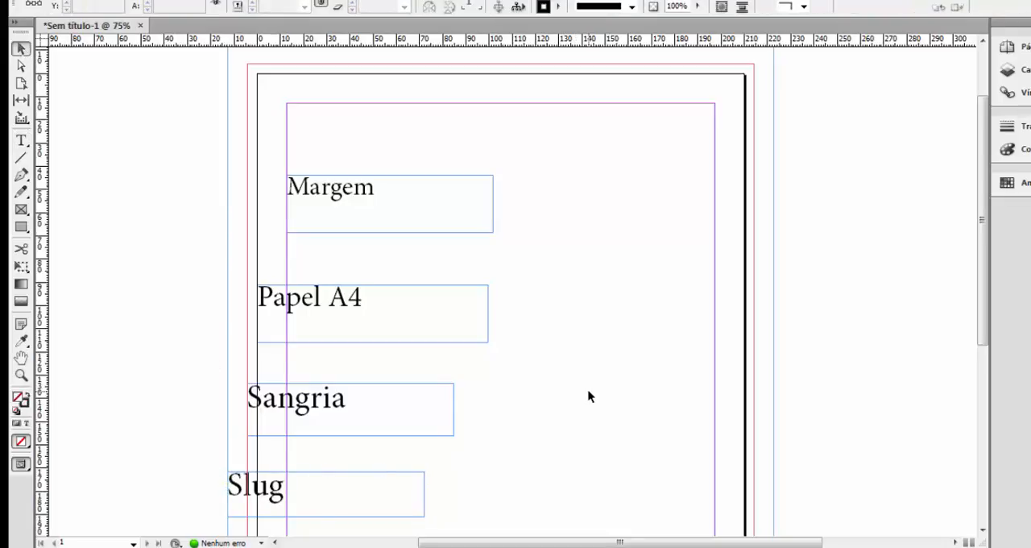
# Hide the document's margin, bleed and slug guides and show them again.
pyautogui.hotkey('ctrl', '-')
pyautogui.hotkey('ctrl', '-')
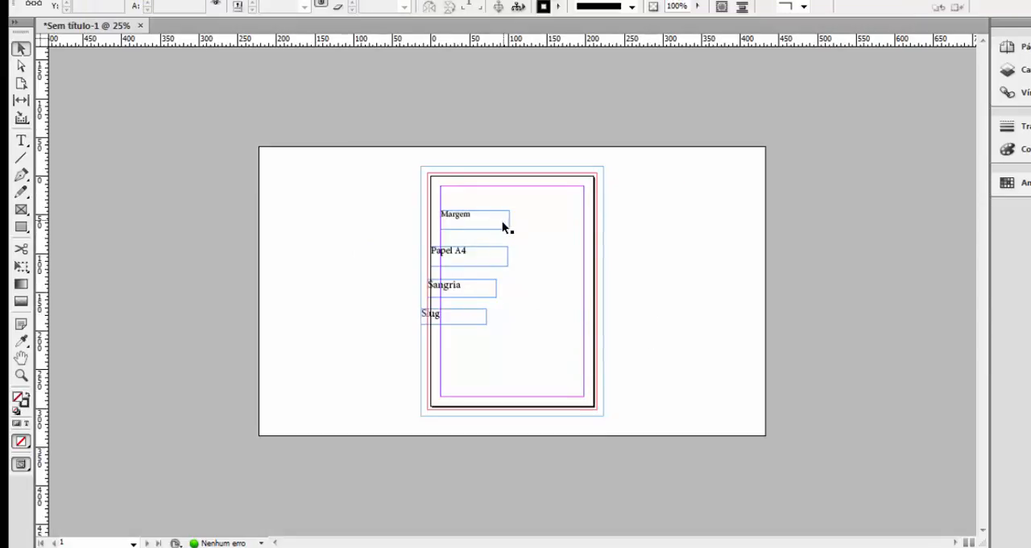
pyautogui.hotkey('ctrl', '=')
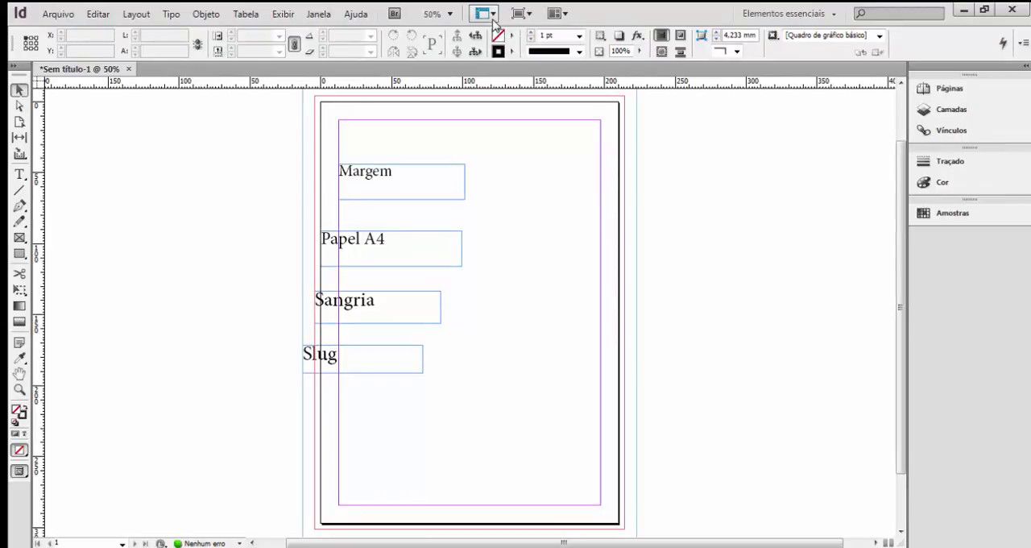
pyautogui.click(494, 18)
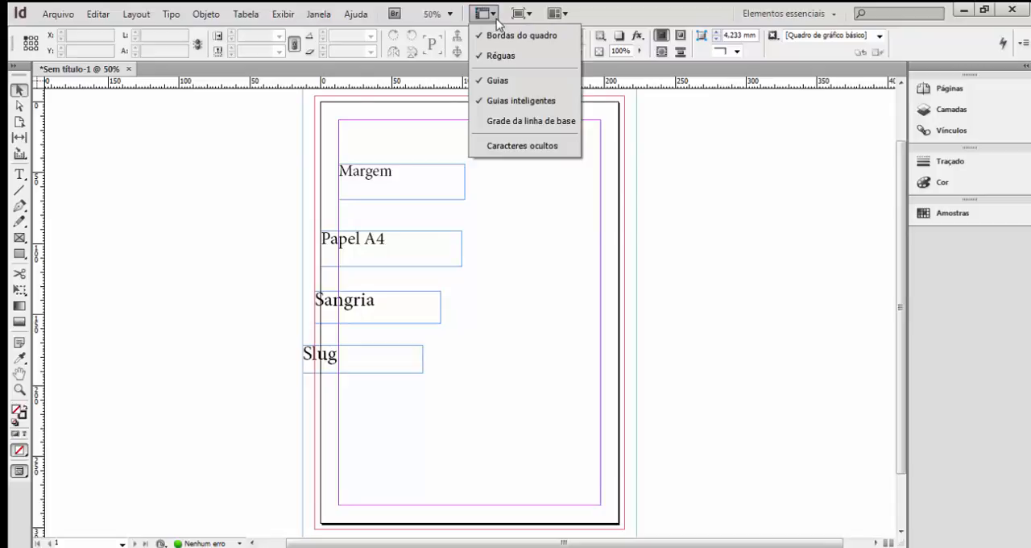
pyautogui.click(490, 81)
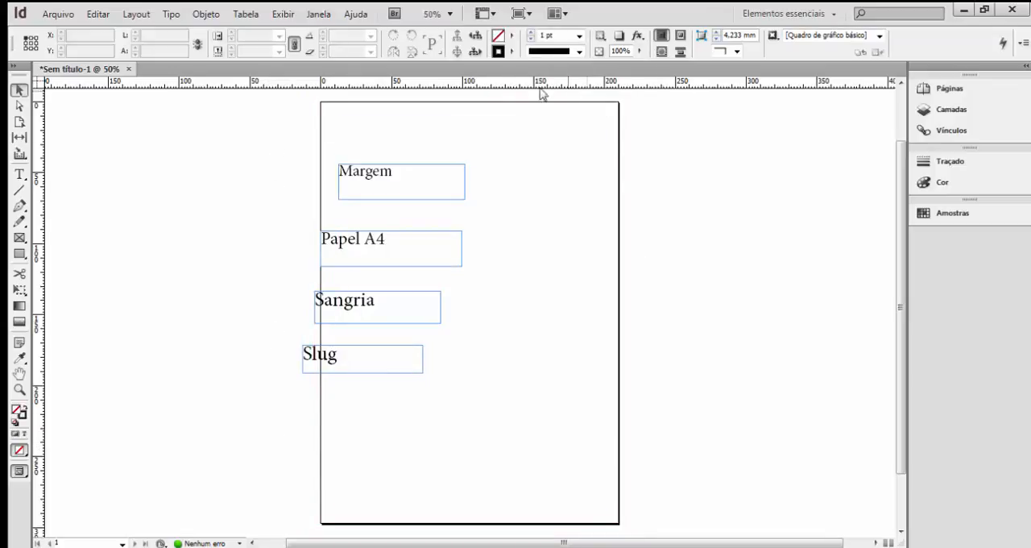
pyautogui.click(480, 14)
pyautogui.click(498, 81)
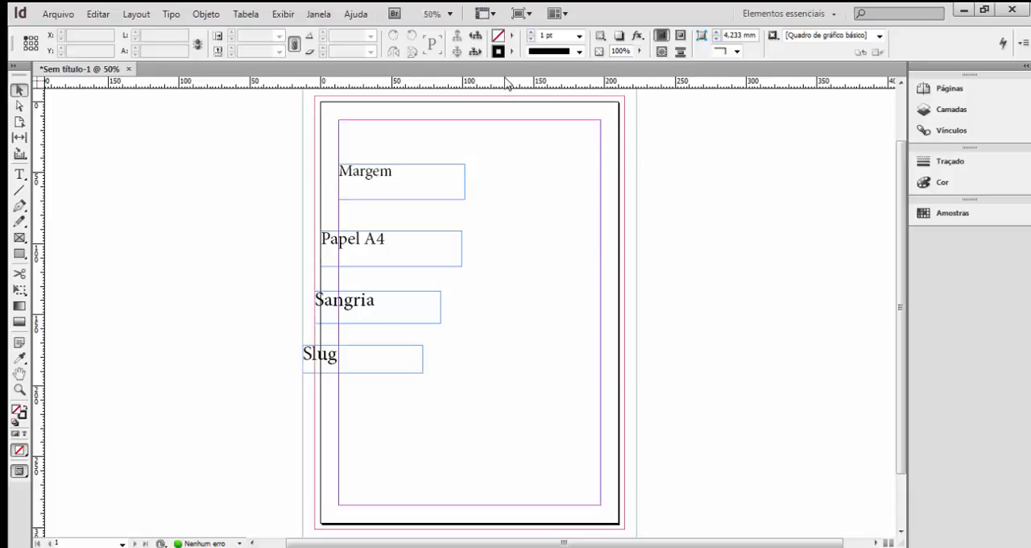
# Hide the rulers and show them again.
pyautogui.click(491, 14)
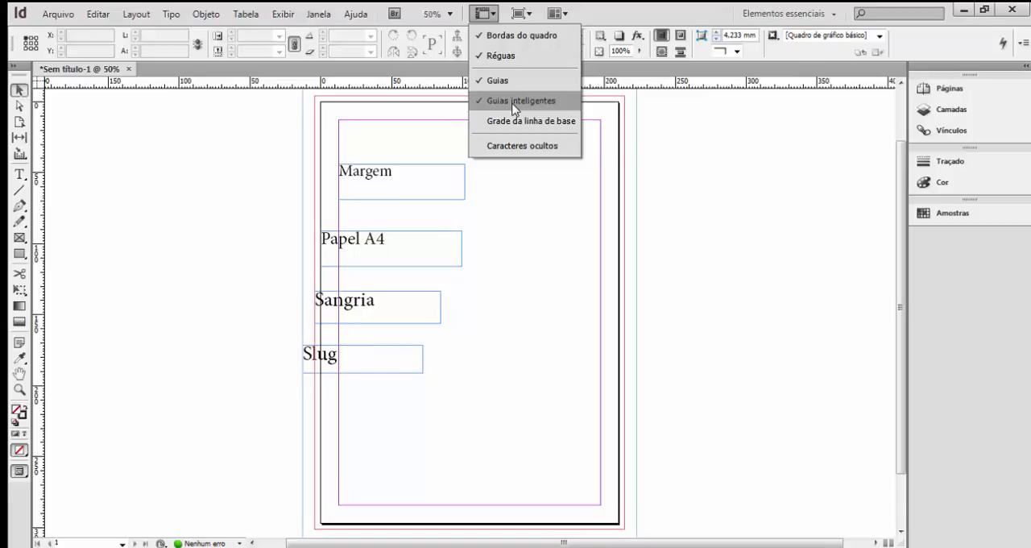
pyautogui.click(512, 55)
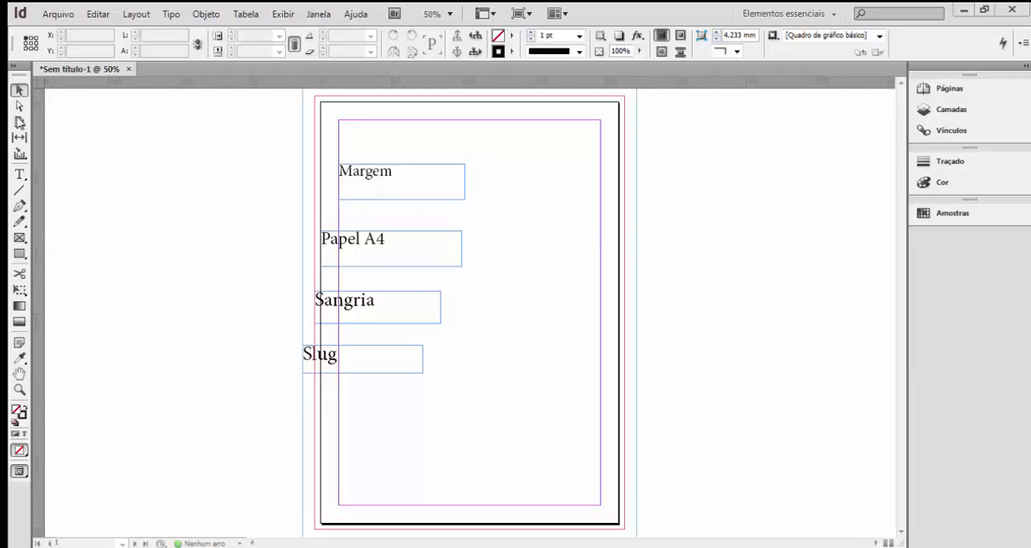
pyautogui.moveTo(97, 69)
pyautogui.mouseDown()
pyautogui.moveTo(115, 104)
pyautogui.moveTo(98, 67)
pyautogui.mouseUp()
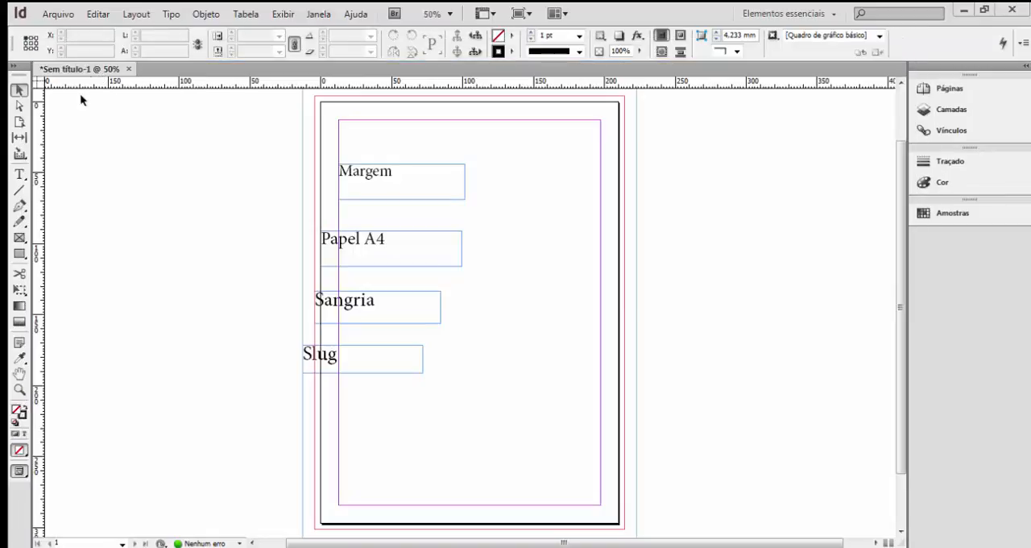
# With smart guides on, move the "Margem" frame to about X 60,5 mm, Y 136,1 mm and back to the left margin at Y 34,5 mm.
pyautogui.click(386, 179)
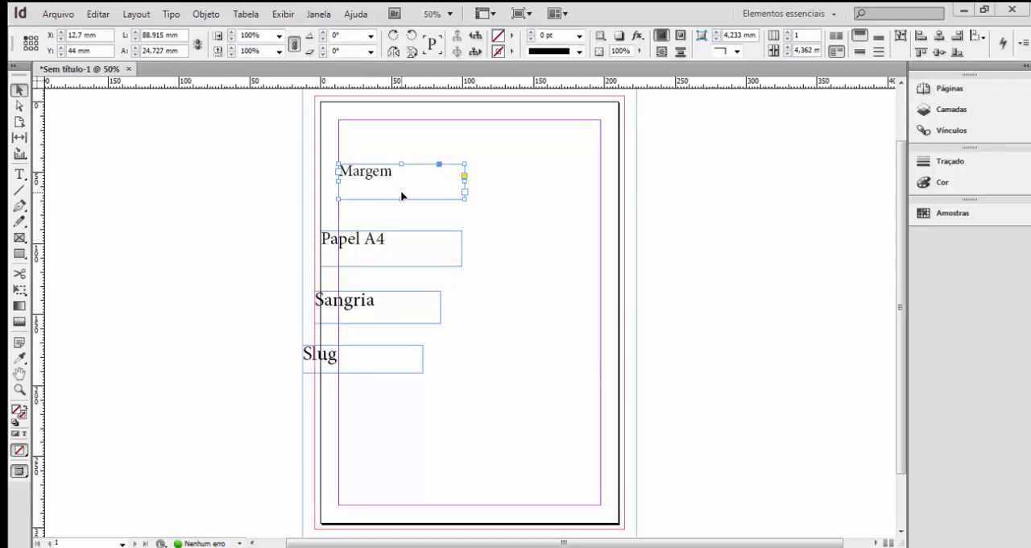
pyautogui.moveTo(376, 171)
pyautogui.mouseDown()
pyautogui.moveTo(397, 173)
pyautogui.moveTo(379, 172)
pyautogui.mouseUp()
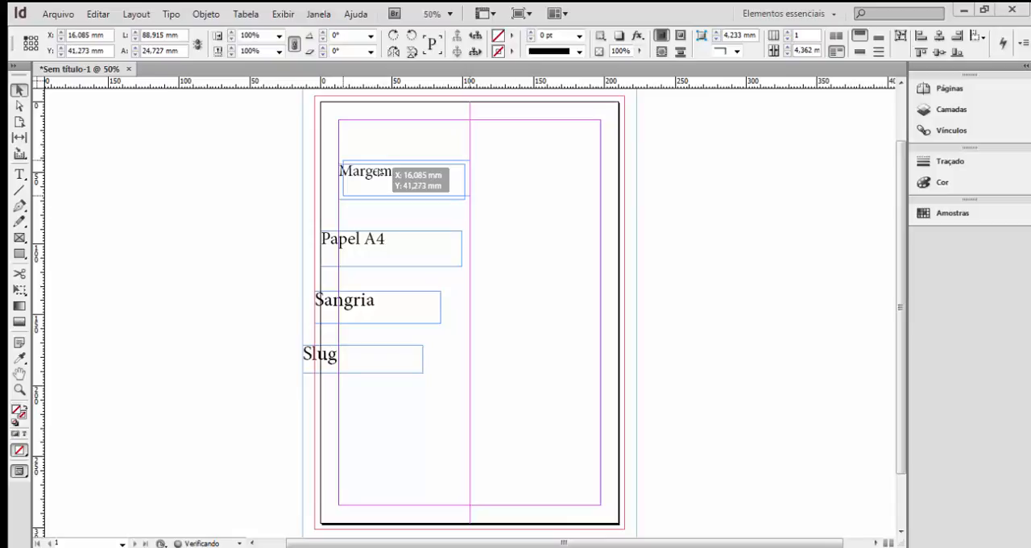
pyautogui.moveTo(379, 172); pyautogui.dragTo(442, 171)
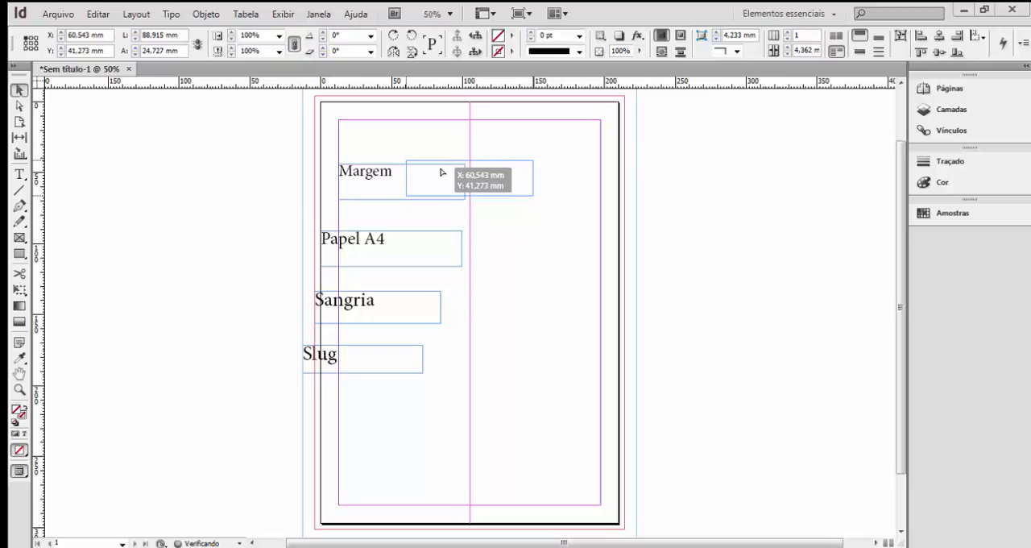
pyautogui.moveTo(441, 172); pyautogui.dragTo(442, 309)
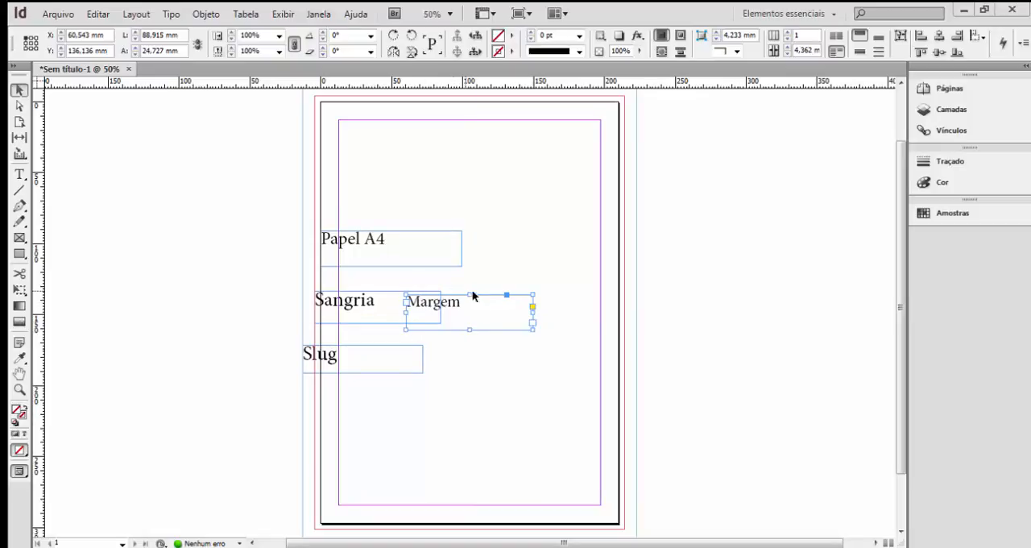
pyautogui.moveTo(472, 308); pyautogui.dragTo(407, 169)
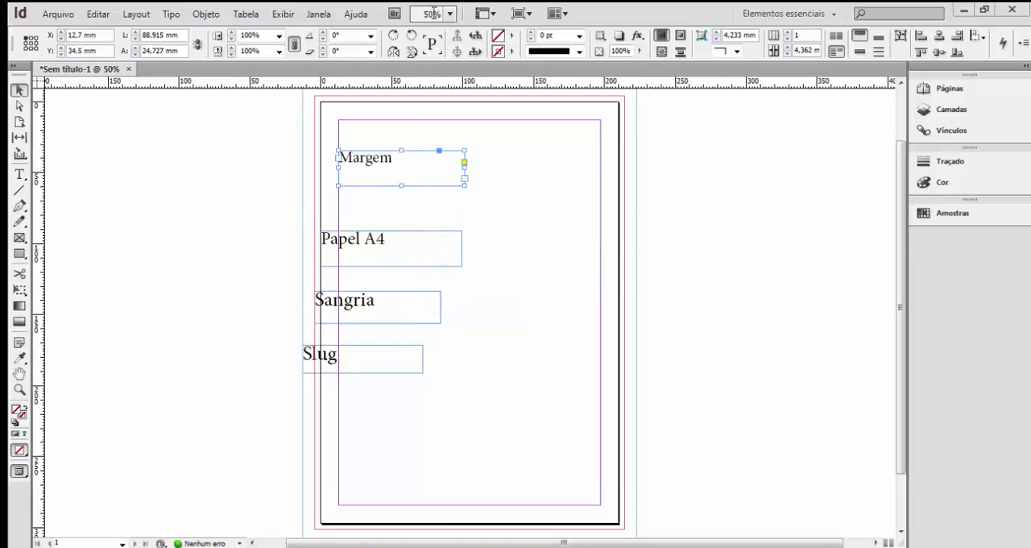
# Turn off smart guides and move the "Margem" frame away from the left margin to about X 51,75 mm, Y 32 mm.
pyautogui.click(495, 15)
pyautogui.click(498, 102)
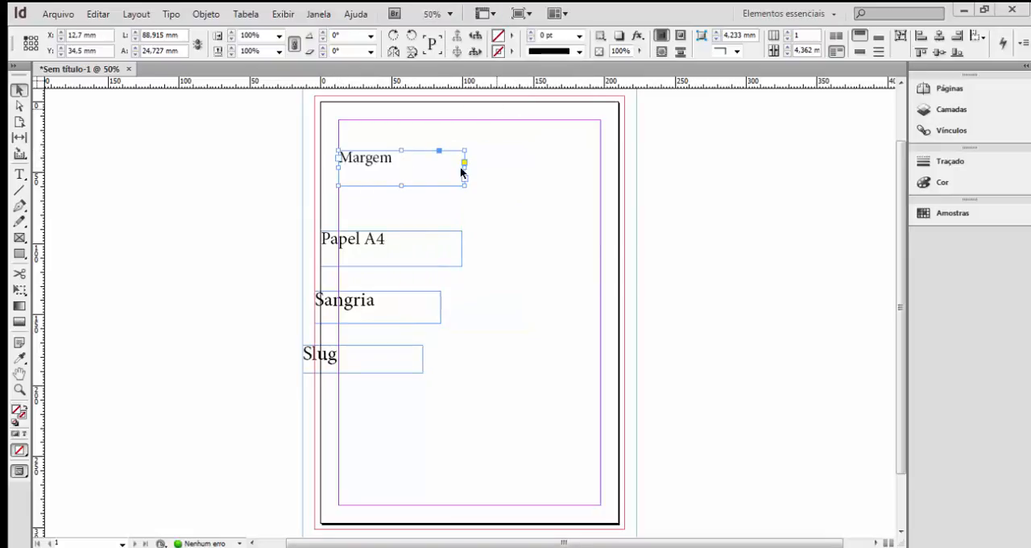
pyautogui.moveTo(374, 171); pyautogui.dragTo(430, 168)
# Turn smart guides back on and align the "Margem" frame to the left margin at X 12,7 mm, Y 42 mm.
pyautogui.click(481, 13)
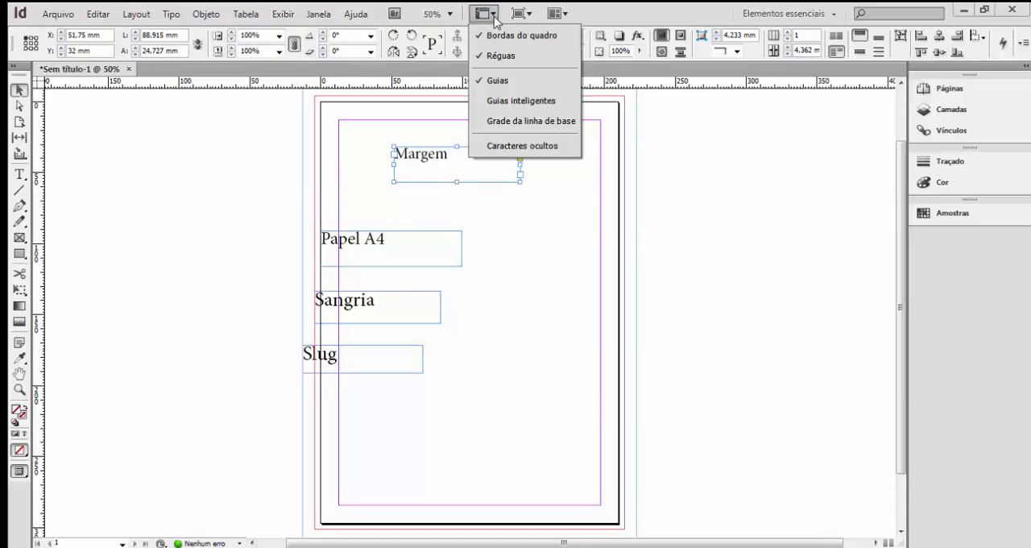
pyautogui.click(507, 102)
pyautogui.moveTo(486, 159); pyautogui.dragTo(394, 174)
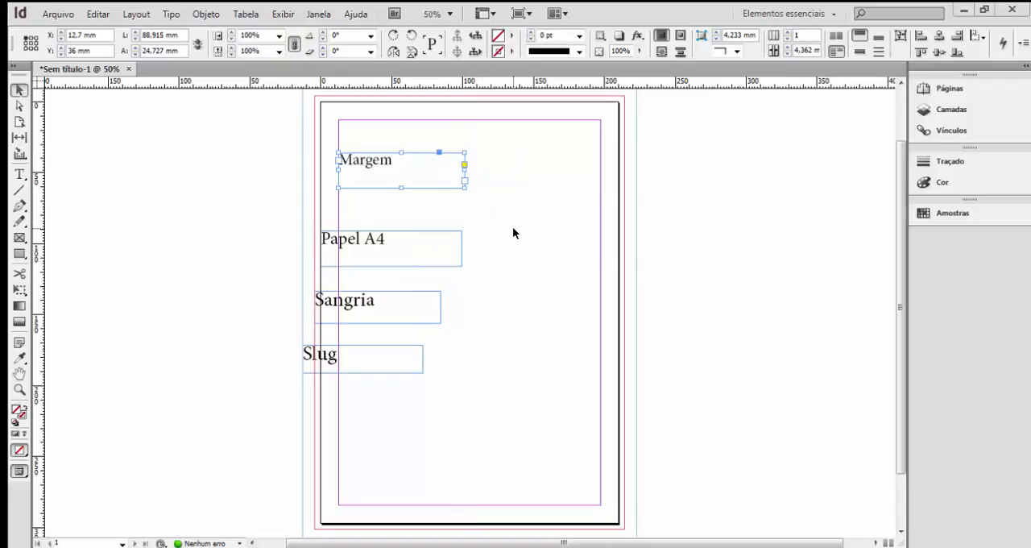
pyautogui.moveTo(376, 164); pyautogui.dragTo(381, 173)
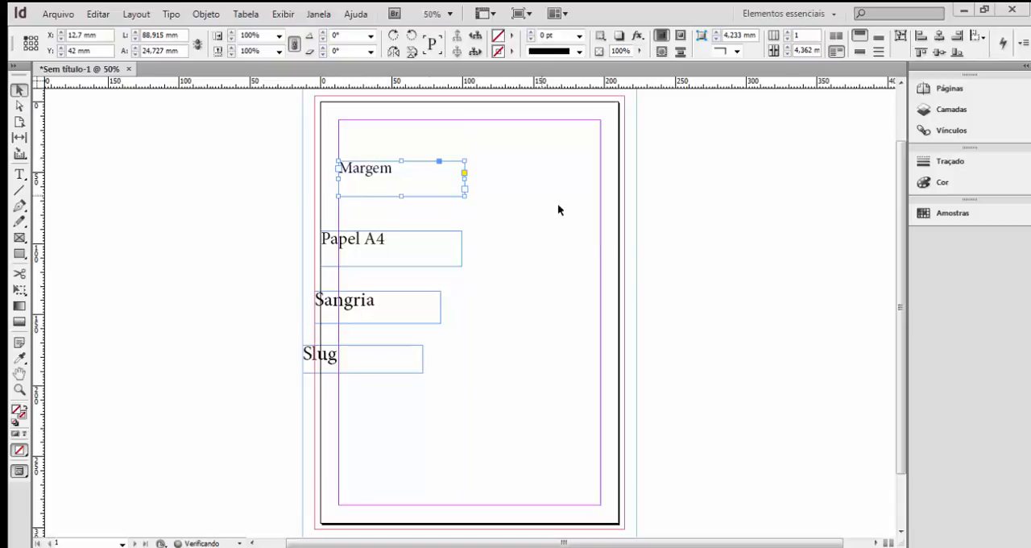
pyautogui.click(657, 193)
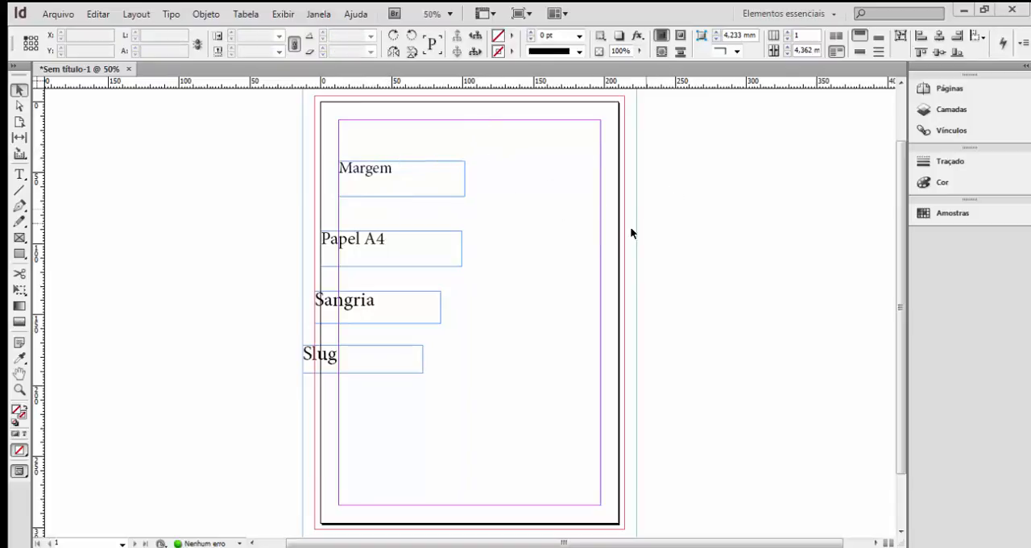
pyautogui.click(399, 174)
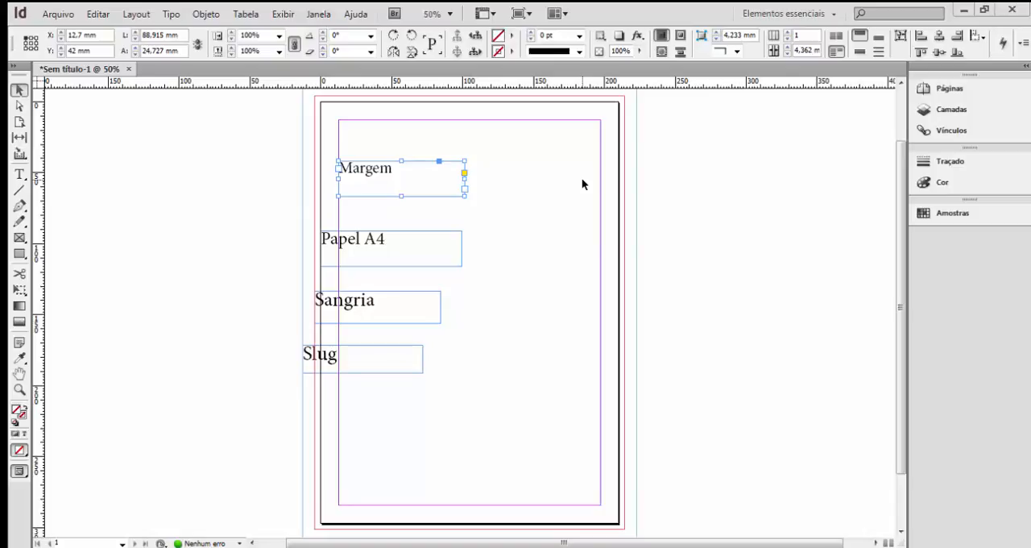
# Show the baseline grid over the page, examine it around the text labels, and hide it again.
pyautogui.click(493, 15)
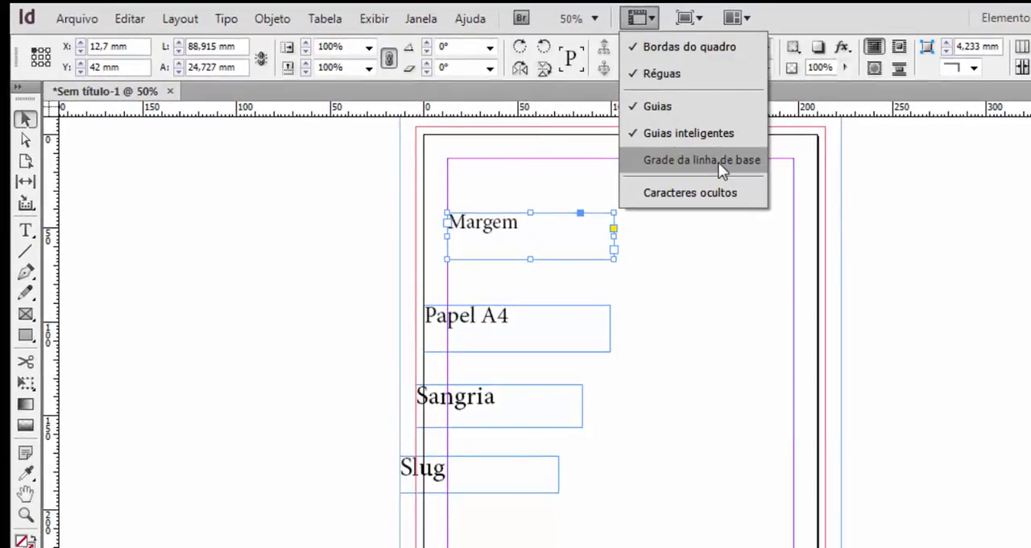
pyautogui.click(718, 162)
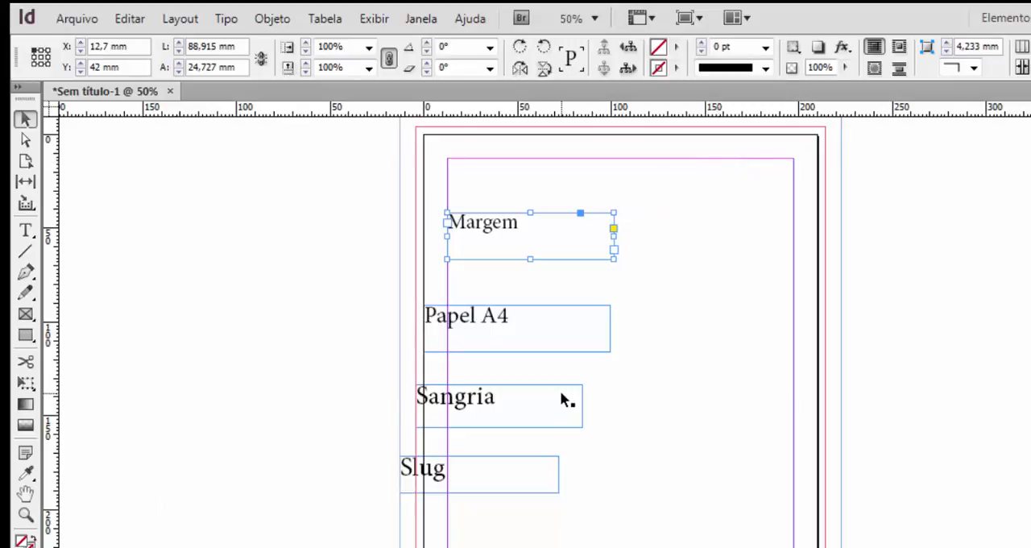
pyautogui.hotkey('ctrl', '=')
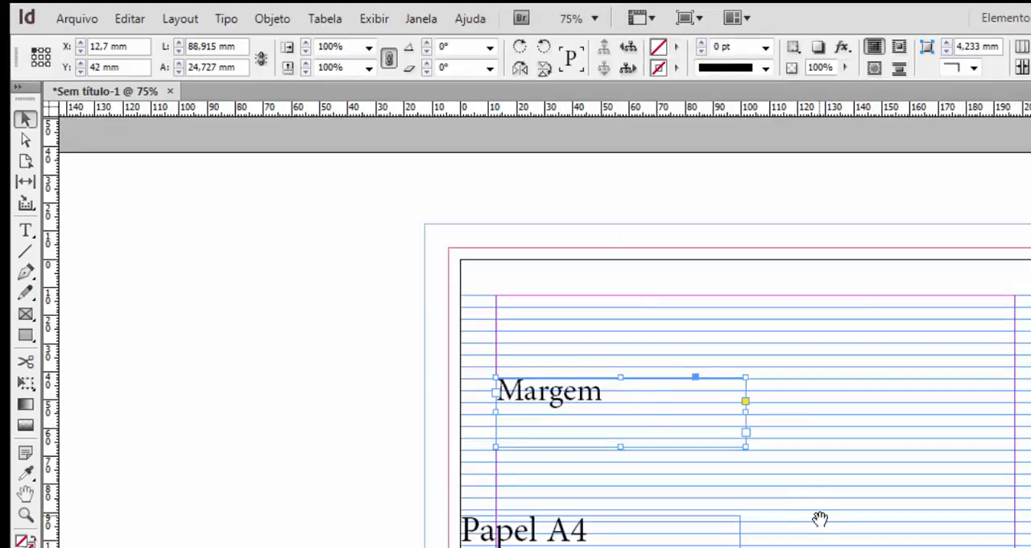
pyautogui.moveTo(817, 521); pyautogui.dragTo(707, 391)
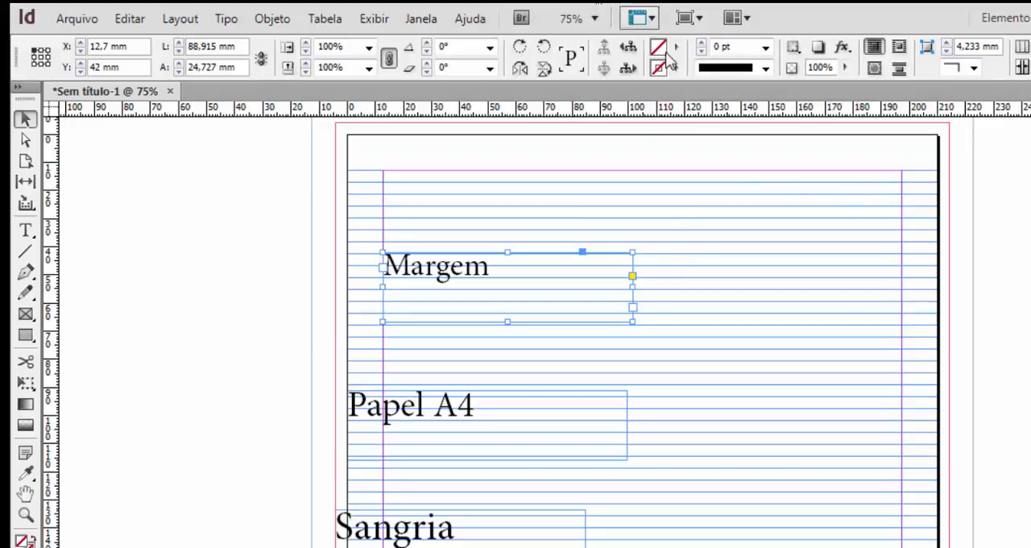
pyautogui.click(649, 19)
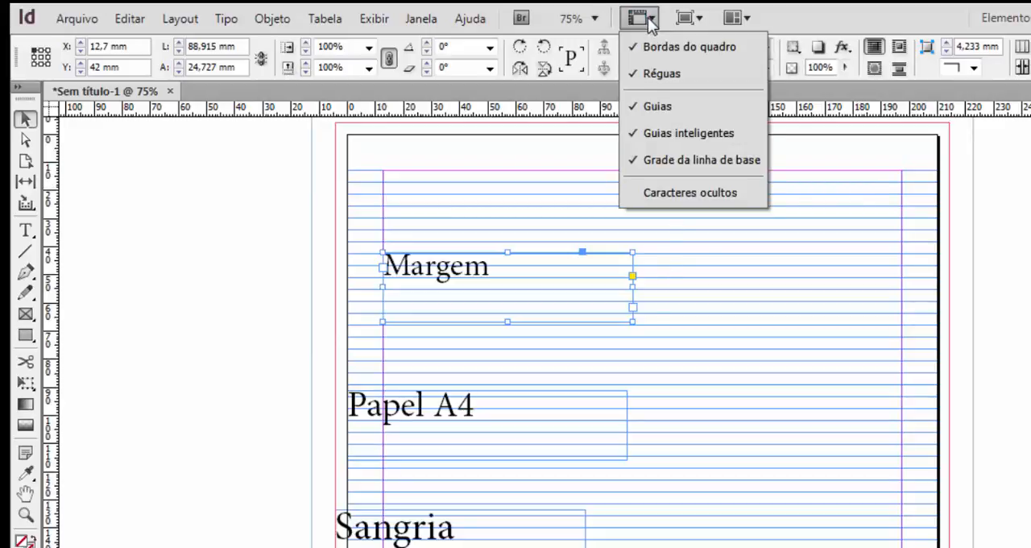
pyautogui.click(659, 159)
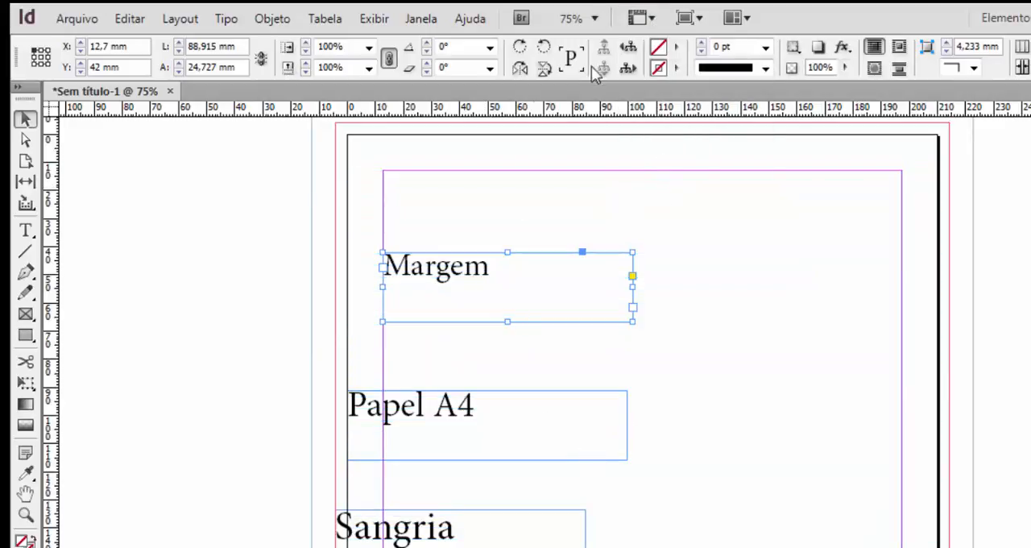
# Show the hidden characters in the document's text frames.
pyautogui.click(645, 20)
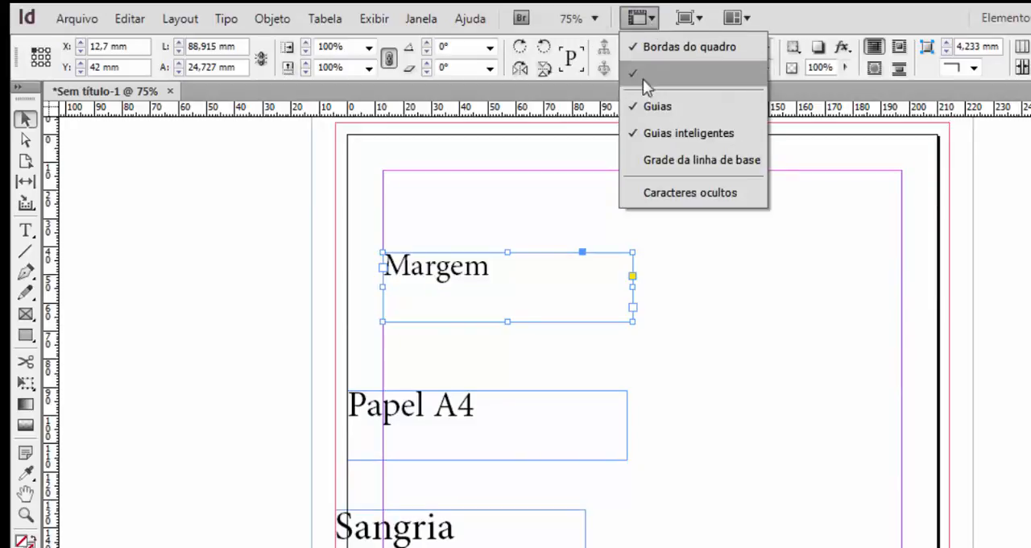
pyautogui.click(661, 193)
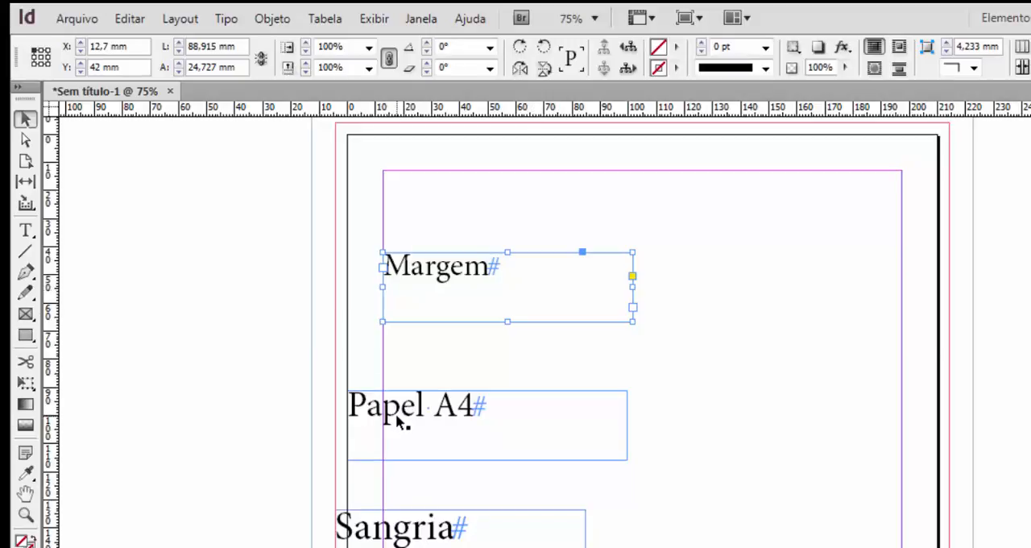
# Add a second paragraph "iiiiiii" below "Margem" to view the paragraph mark, and delete it again.
pyautogui.press('t')
pyautogui.click(489, 268)
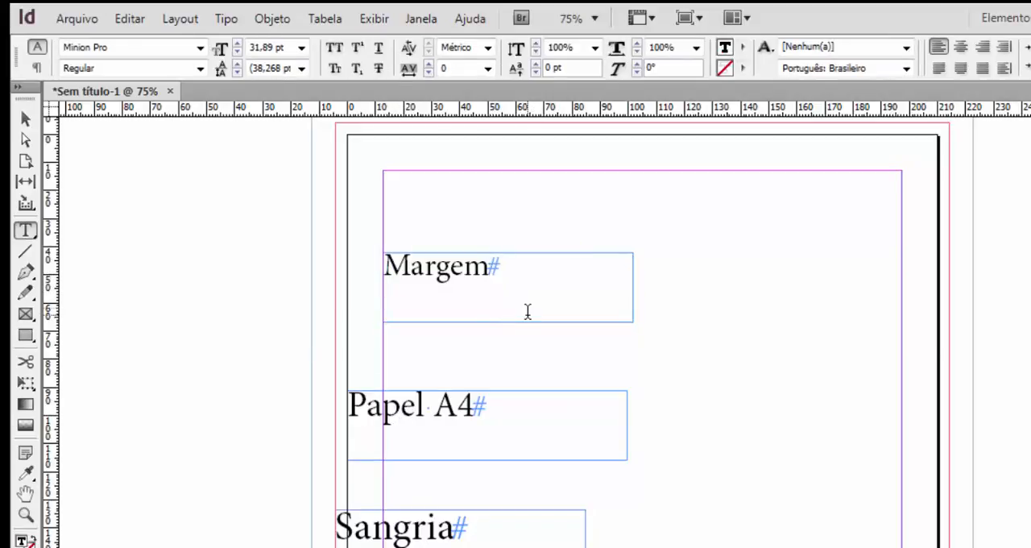
pyautogui.press('Return')
pyautogui.write('iiiiiii')
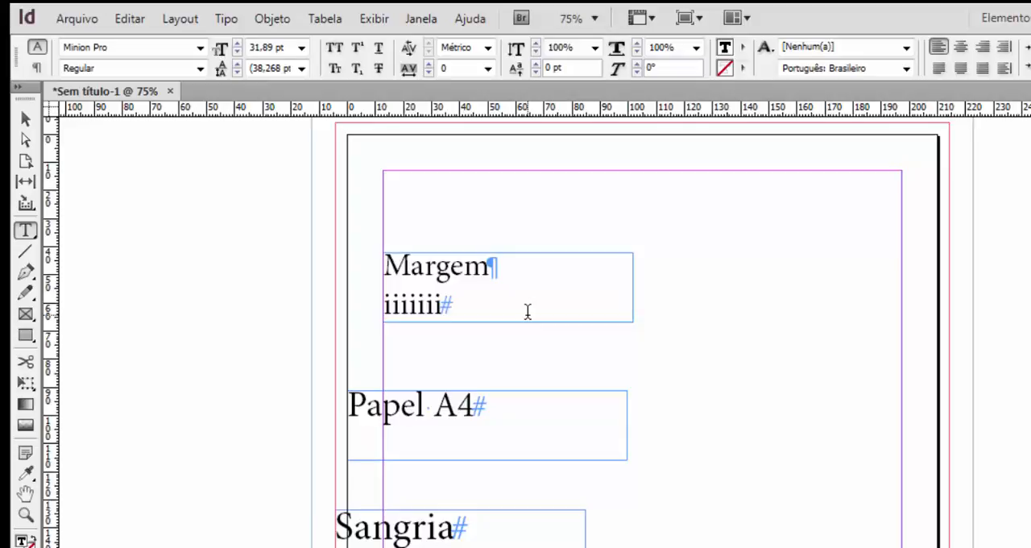
pyautogui.press('BackSpace')
pyautogui.press('BackSpace')
pyautogui.press('BackSpace')
pyautogui.press('BackSpace')
pyautogui.press('BackSpace')
pyautogui.press('BackSpace')
pyautogui.press('BackSpace')
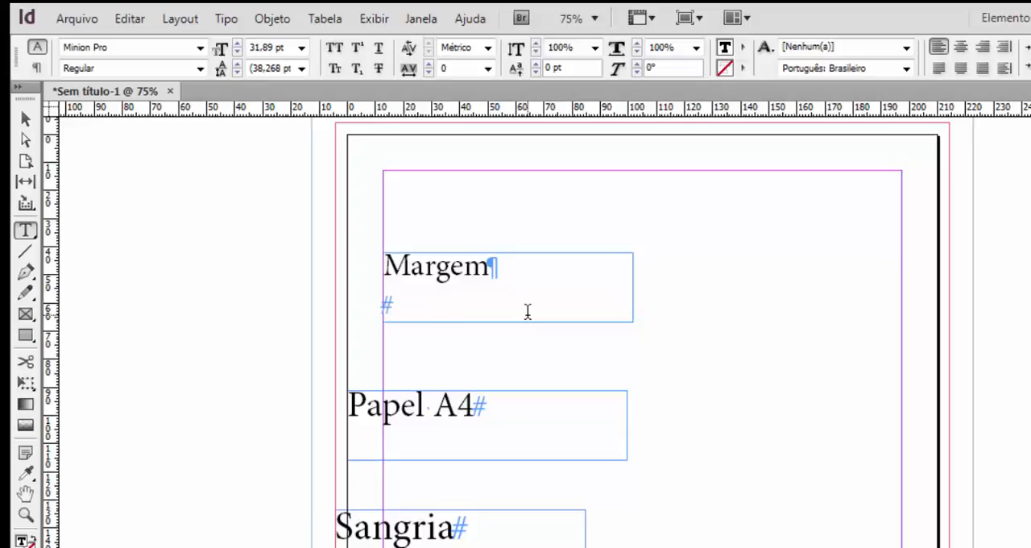
pyautogui.press('BackSpace')
# Insert a space between "Mar" and "gem" in the "Margem" label to view the space mark, and delete it.
pyautogui.press('Left')
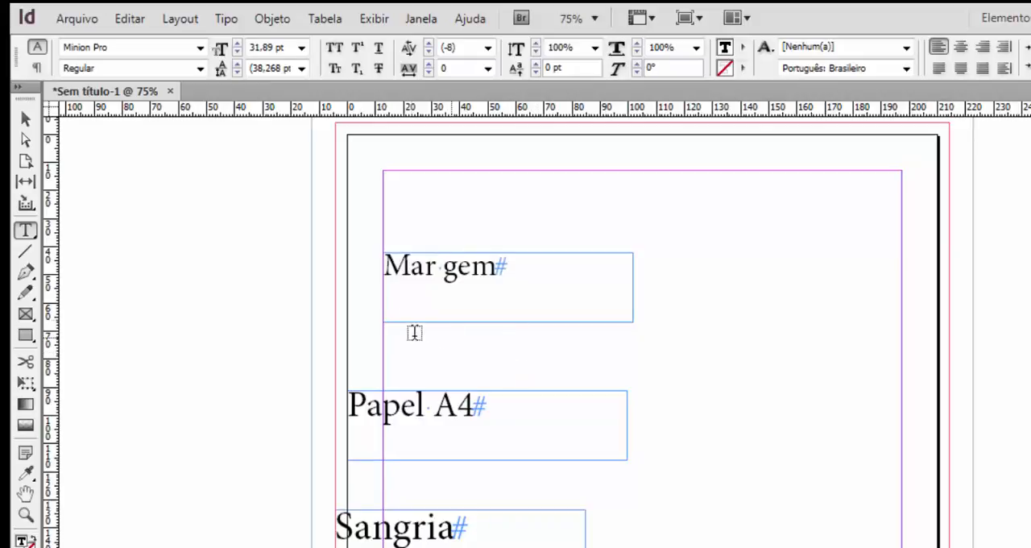
pyautogui.click(444, 270)
pyautogui.press('BackSpace')
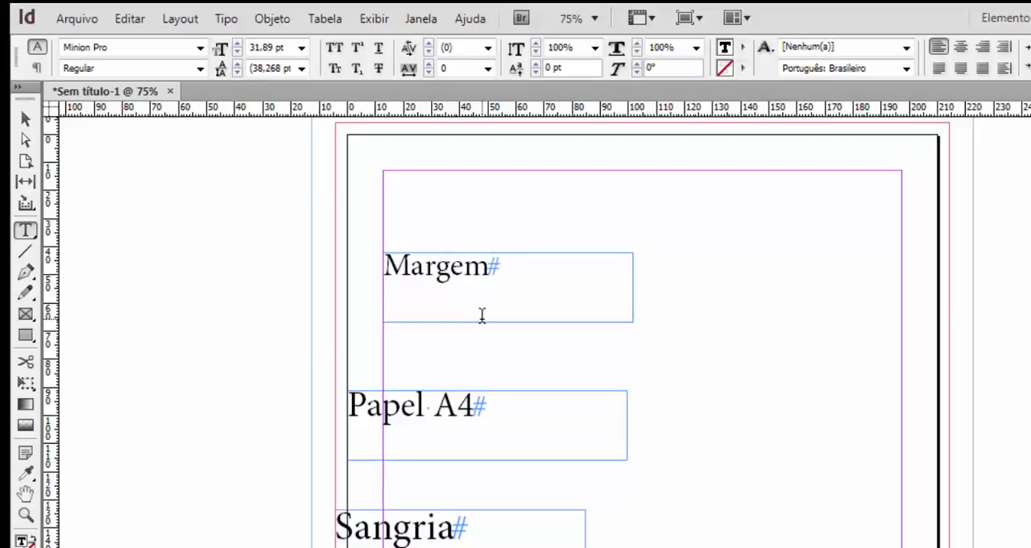
# Hide the hidden characters in the document and leave text editing in the "Margem" frame.
pyautogui.click(482, 314)
pyautogui.click(652, 18)
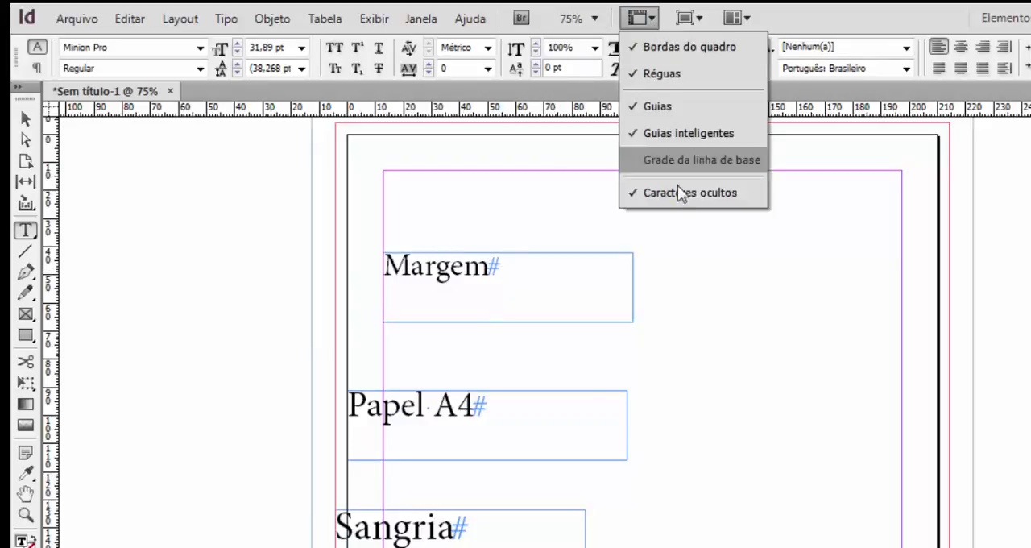
pyautogui.click(672, 191)
pyautogui.click(648, 19)
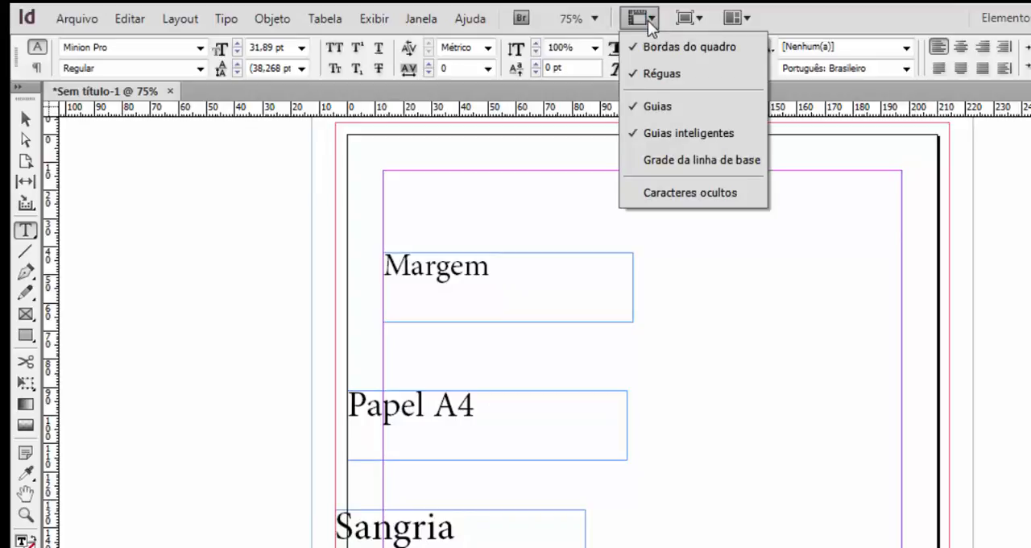
pyautogui.click(650, 20)
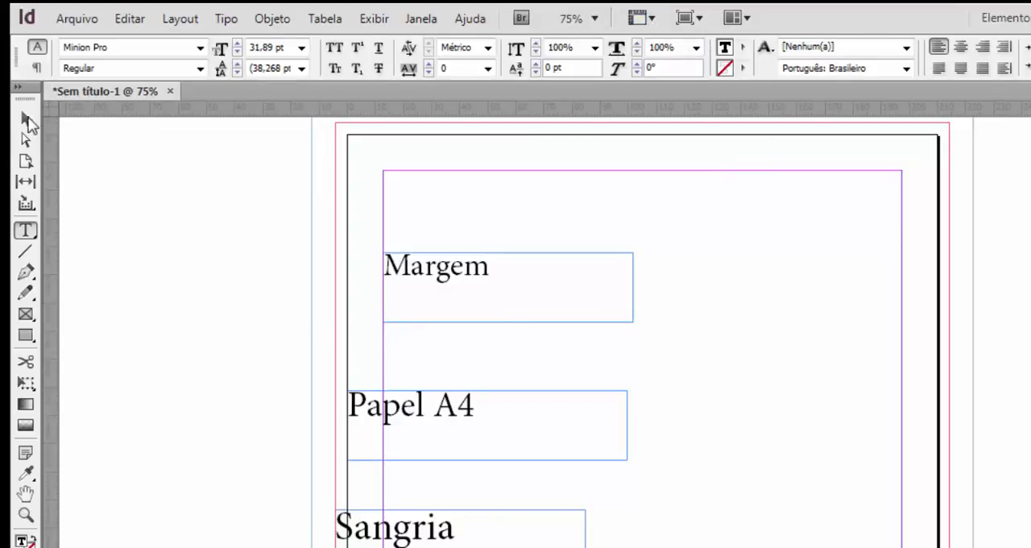
pyautogui.press('Escape')
pyautogui.moveTo(102, 92)
pyautogui.mouseDown()
pyautogui.moveTo(124, 124)
pyautogui.moveTo(114, 95)
pyautogui.mouseUp()
# Display the page in the Visualização (Preview) screen mode and deselect the "Margem" frame.
pyautogui.click(699, 20)
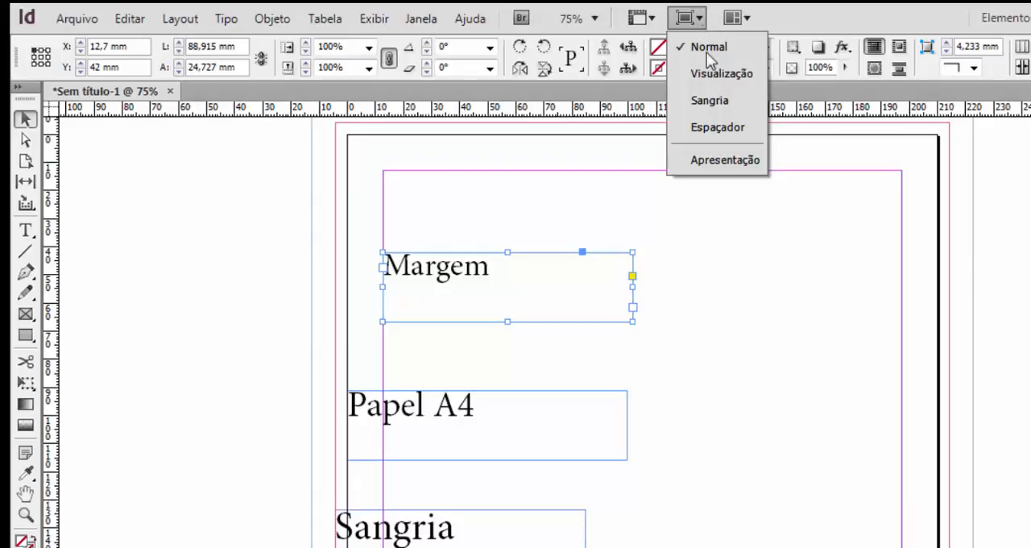
pyautogui.click(721, 81)
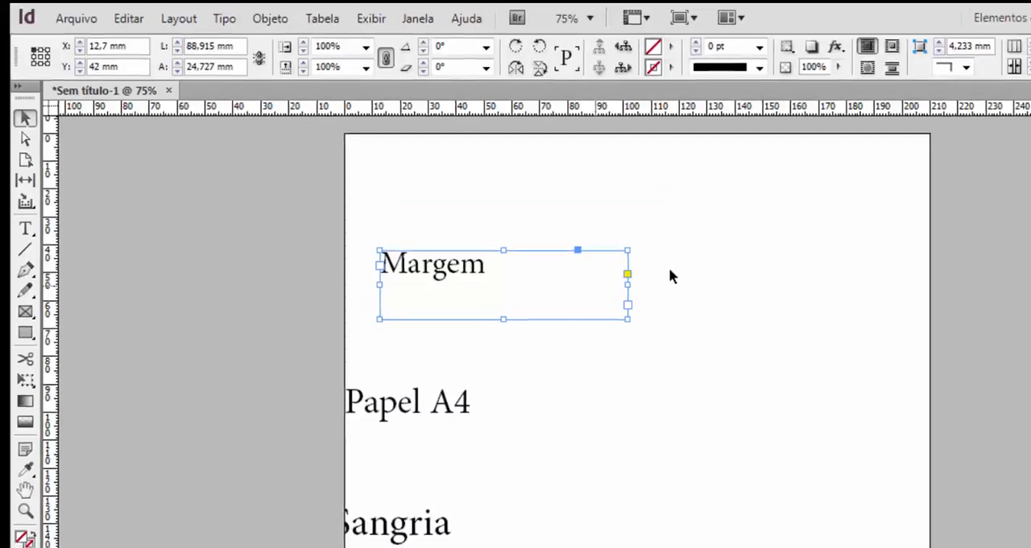
pyautogui.click(656, 401)
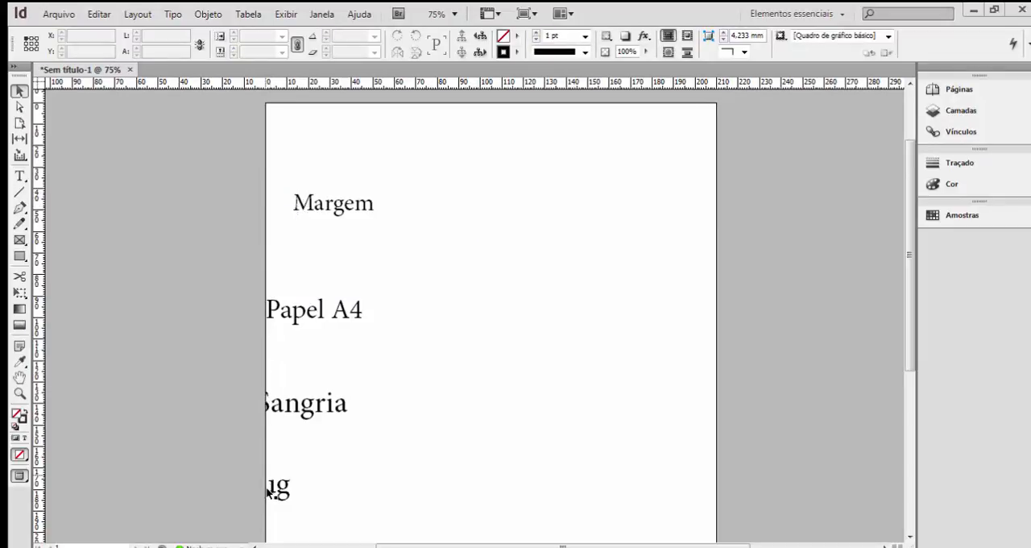
# View the page in the Sangria (Bleed) screen mode and in the Espaçador (Slug) screen mode.
pyautogui.click(534, 14)
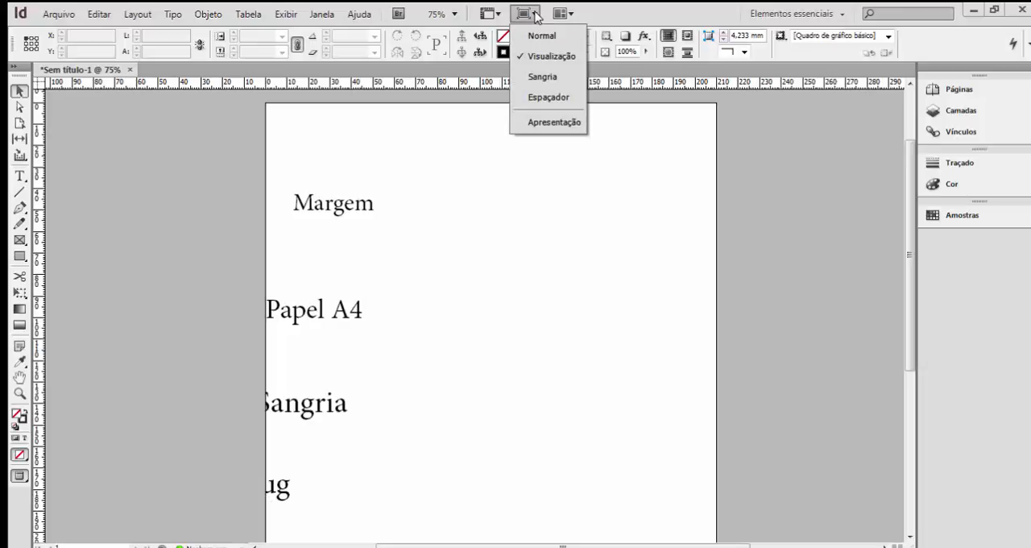
pyautogui.click(535, 78)
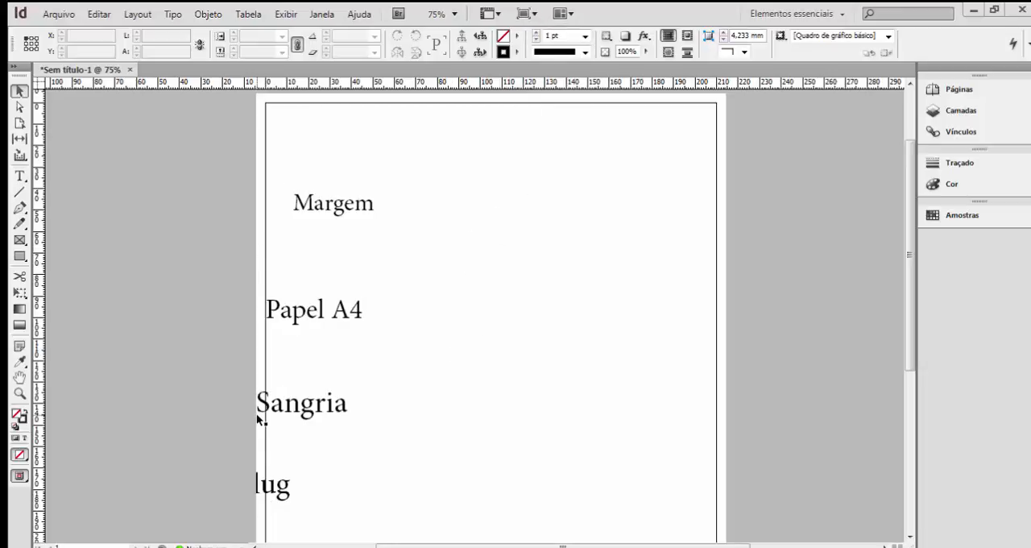
pyautogui.click(534, 18)
pyautogui.click(525, 97)
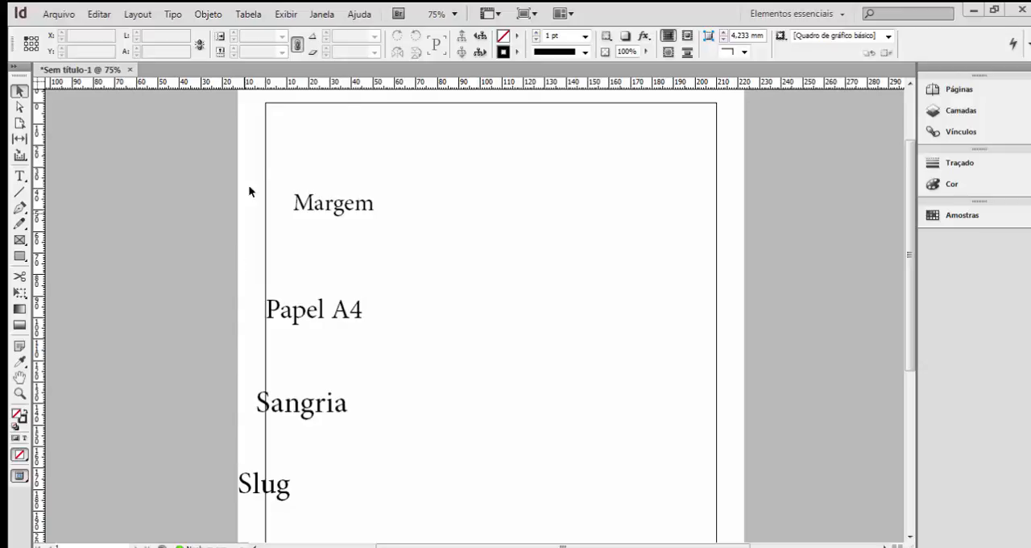
# View the page full screen in the Apresentação (Presentation) mode and exit it.
pyautogui.click(527, 14)
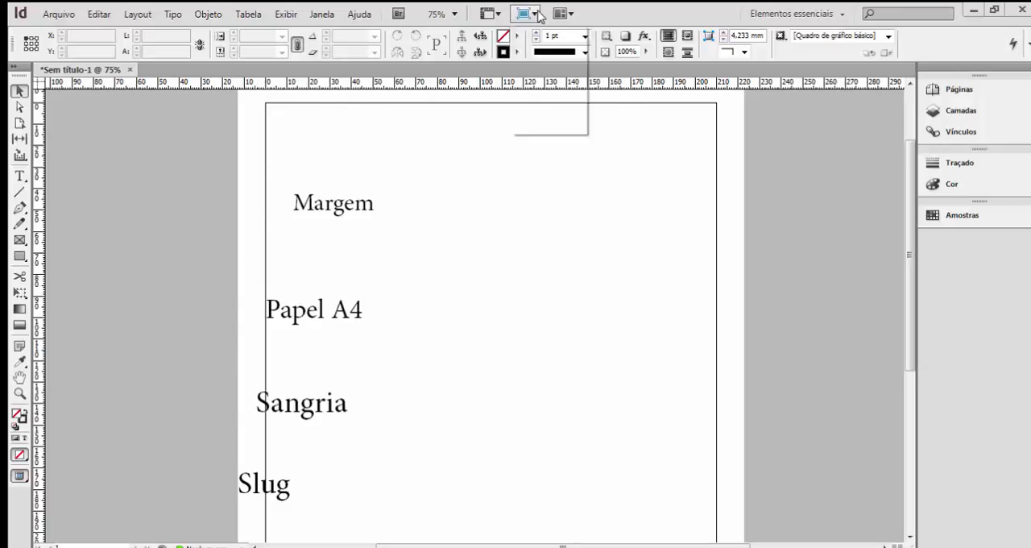
pyautogui.click(537, 126)
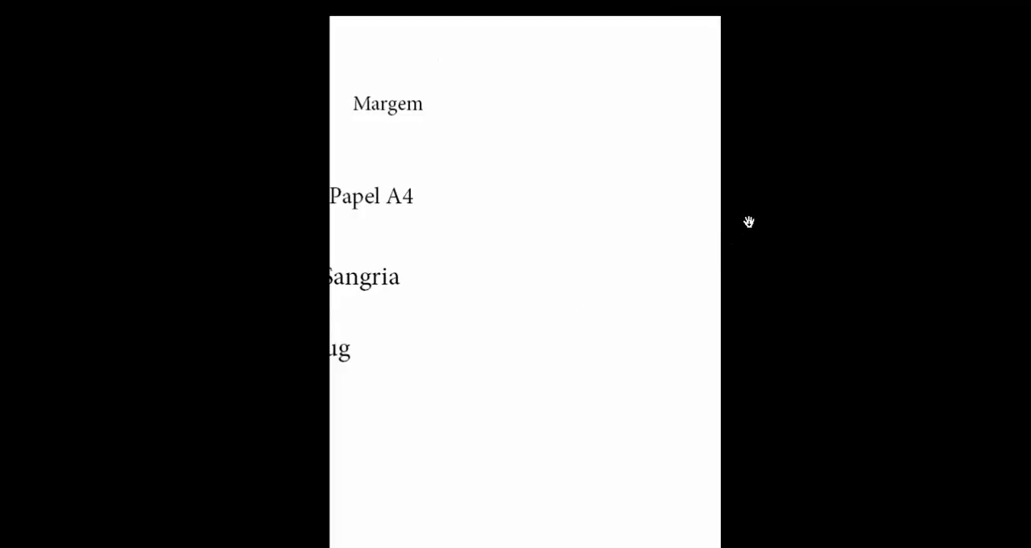
pyautogui.press('Escape')
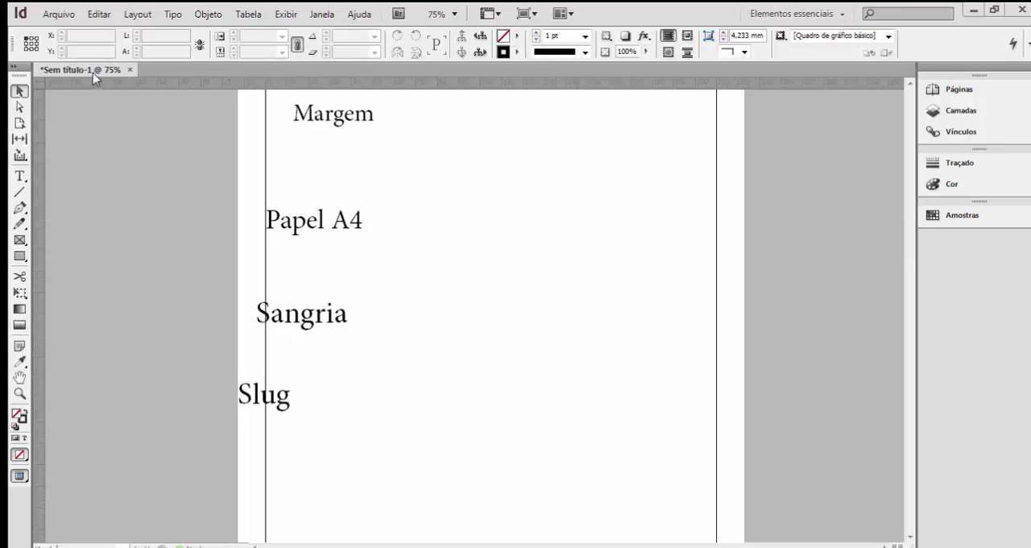
pyautogui.moveTo(93, 73)
pyautogui.mouseDown()
pyautogui.moveTo(102, 89)
pyautogui.moveTo(84, 69)
pyautogui.mouseUp()
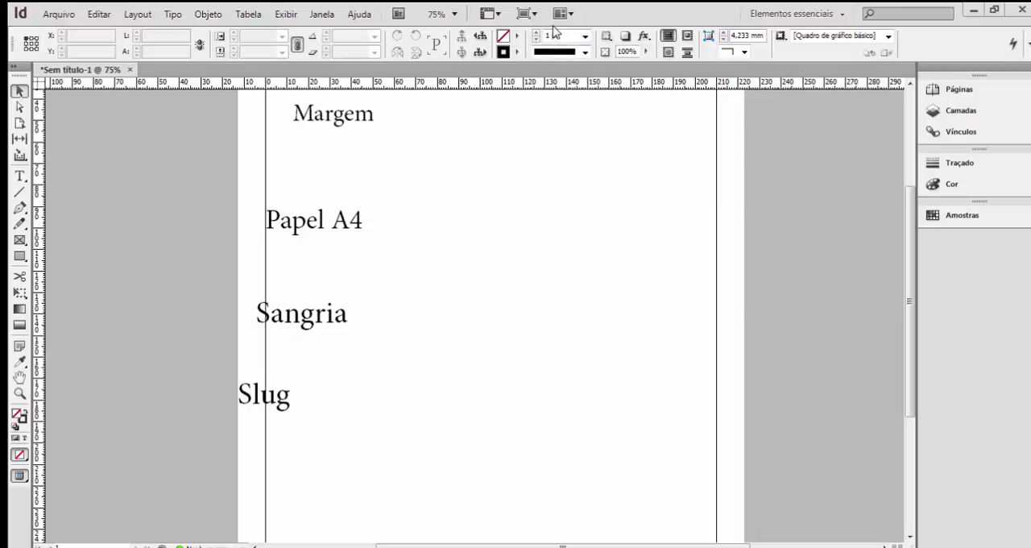
# Return the document to the Normal screen mode and show the page at 50% zoom.
pyautogui.click(528, 14)
pyautogui.click(546, 36)
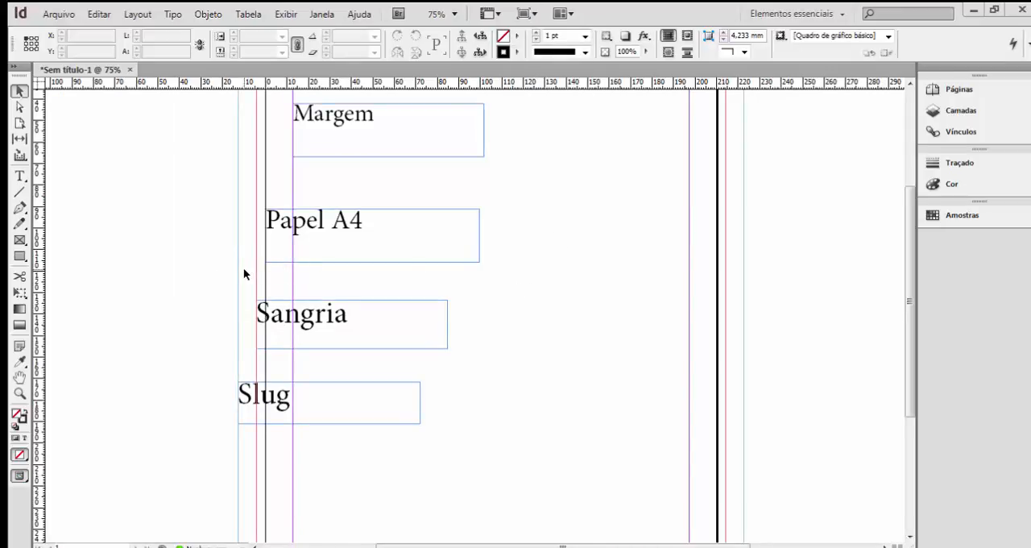
pyautogui.hotkey('ctrl', '-')
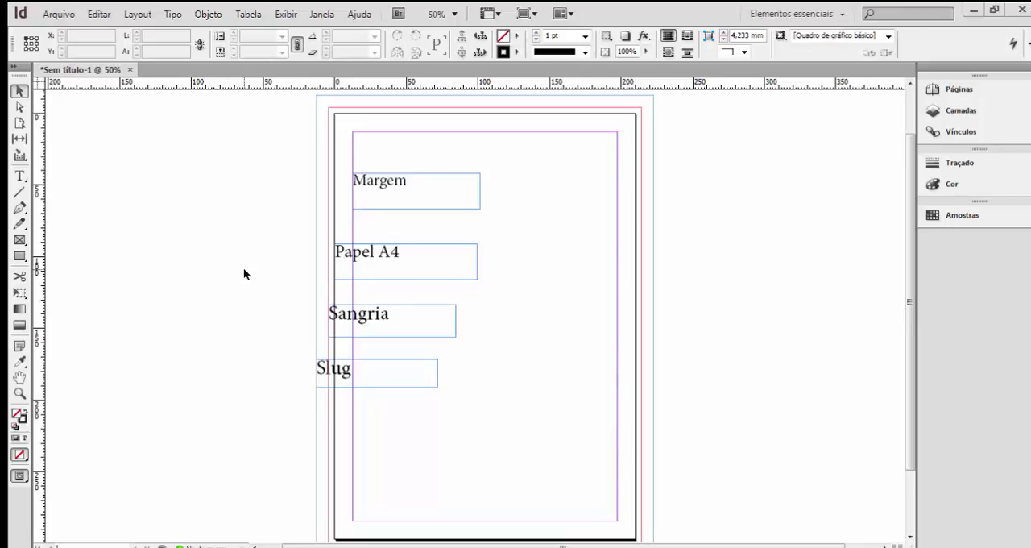
# Toggle the slug preview on and off, and show the page briefly in Presentation mode.
pyautogui.press('w')
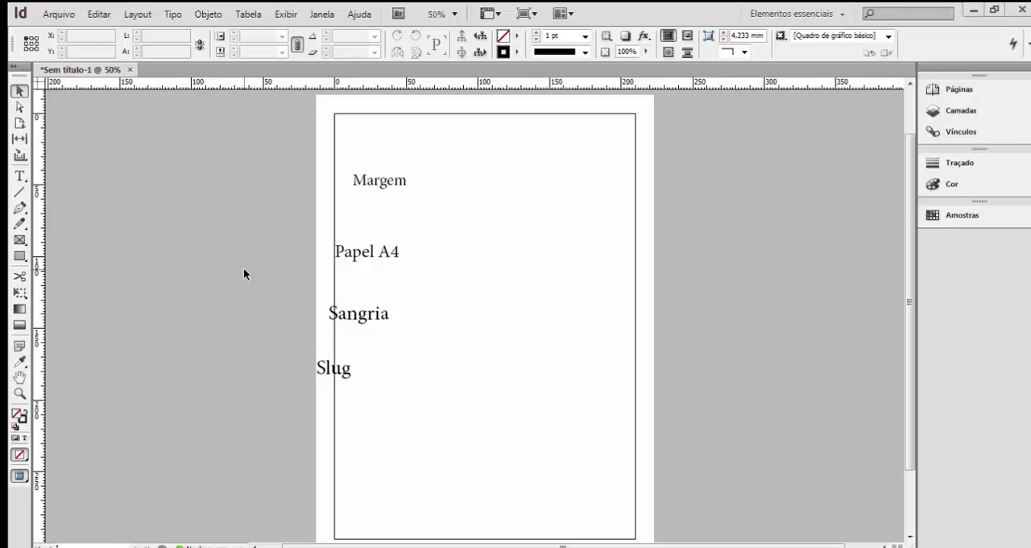
pyautogui.press('w')
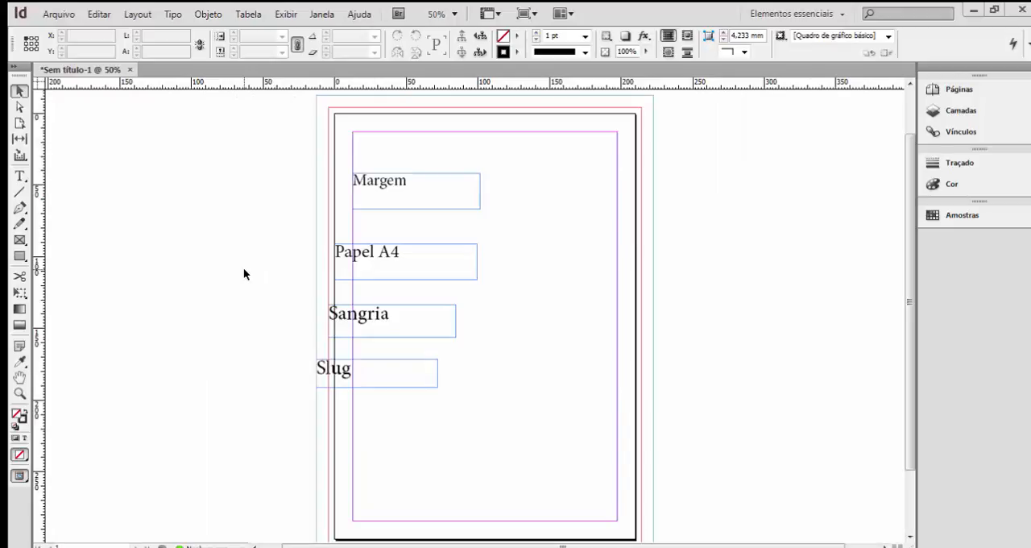
pyautogui.hotkey('shift', 'w')
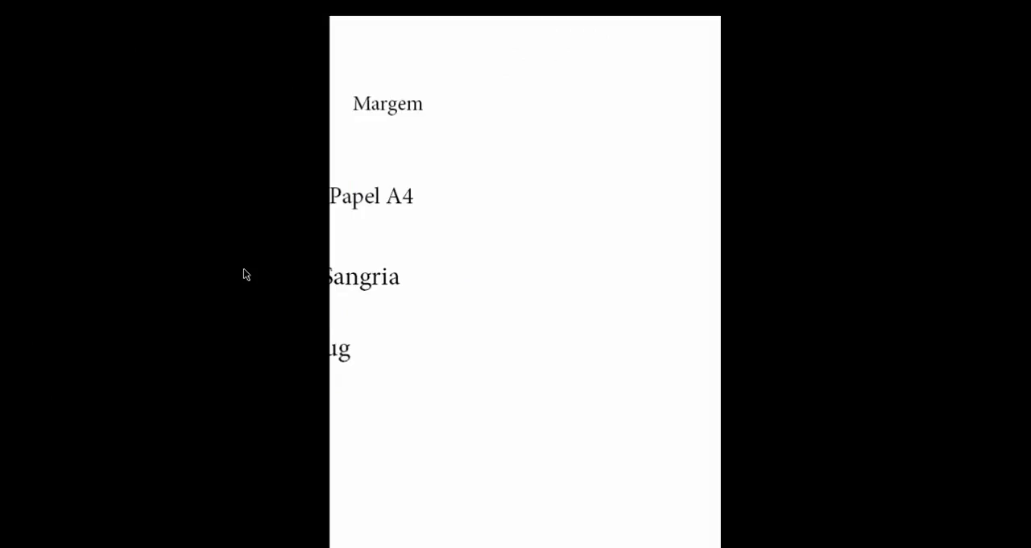
pyautogui.press('Escape')
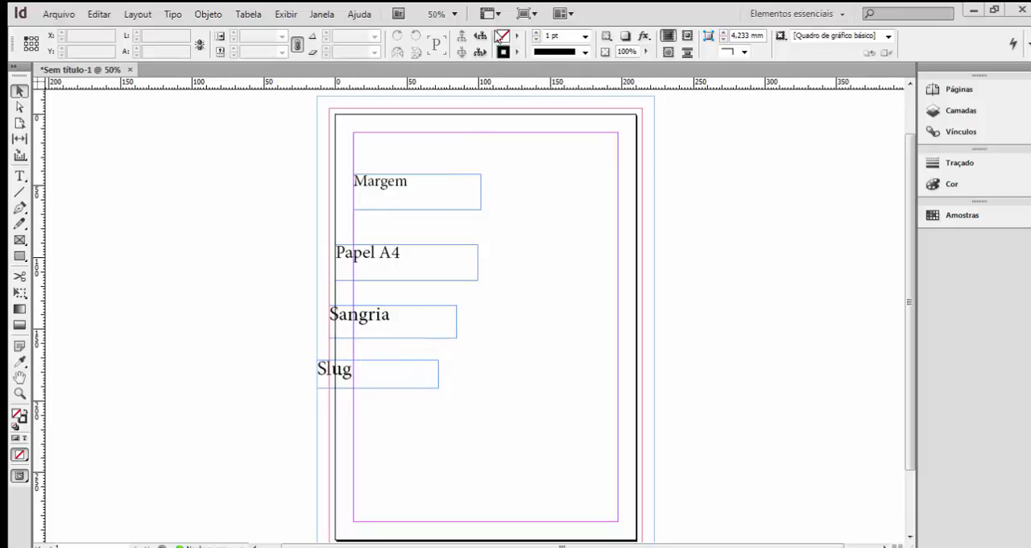
# Turn on the baseline grid (Grade da linha de base) and examine how it displays around "Margem" at different zoom levels.
pyautogui.click(490, 14)
pyautogui.click(499, 122)
pyautogui.click(19, 393)
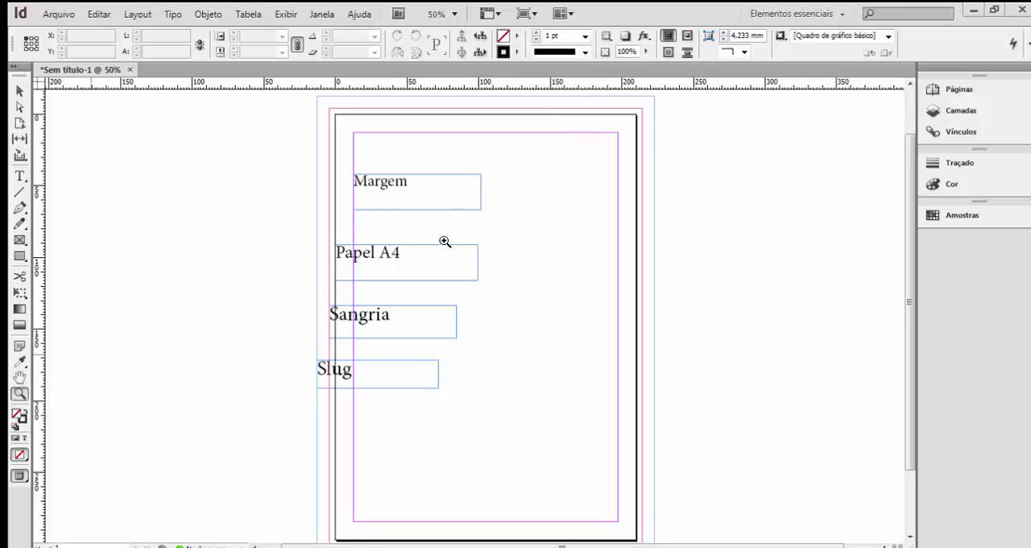
pyautogui.moveTo(392, 183); pyautogui.dragTo(451, 247)
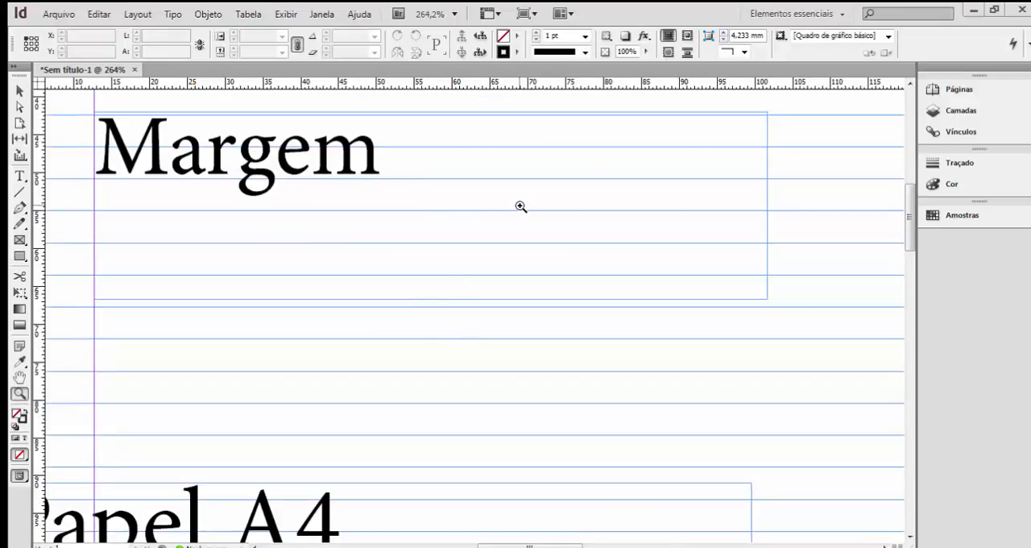
pyautogui.hotkey('ctrl', '-')
pyautogui.hotkey('ctrl', '-')
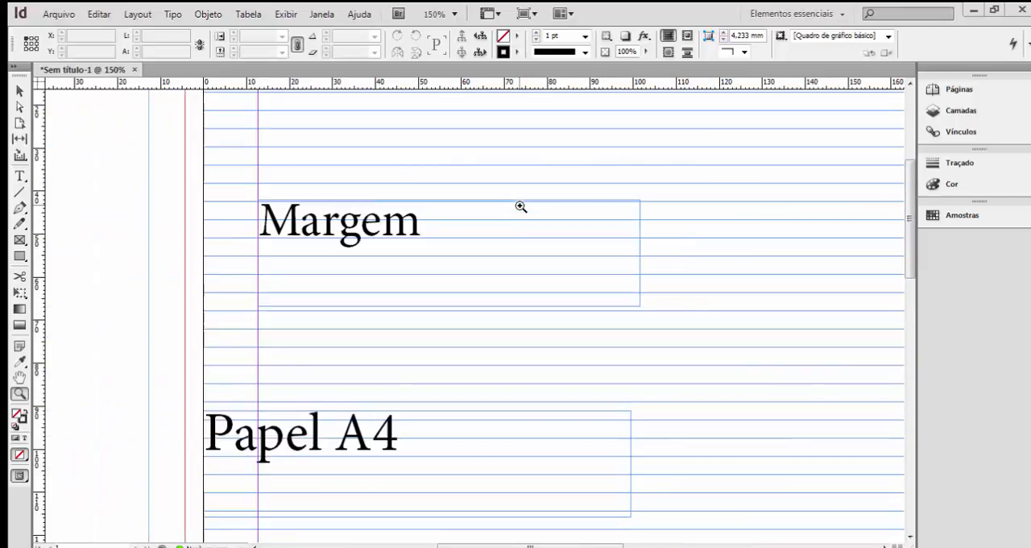
pyautogui.hotkey('ctrl', '-')
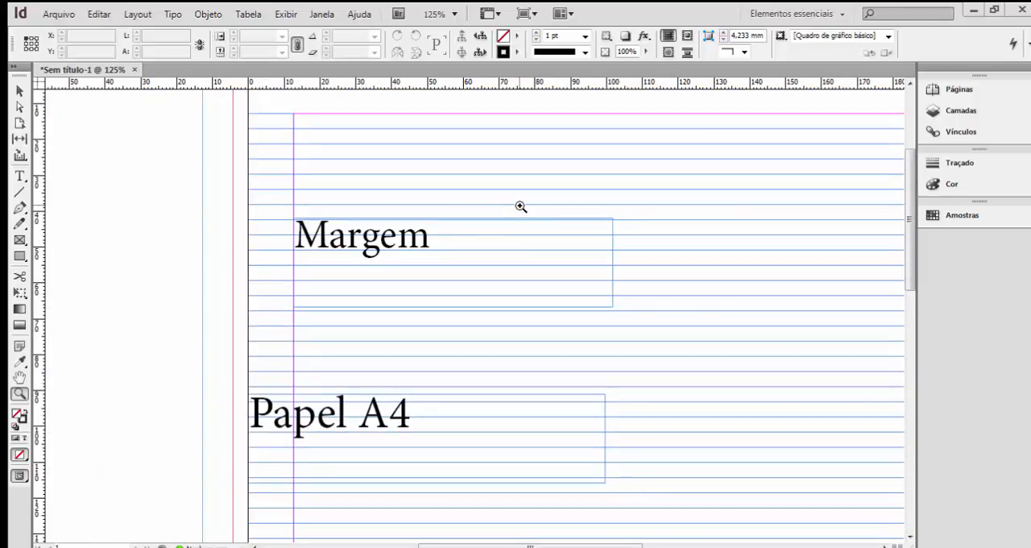
pyautogui.hotkey('ctrl', '-')
pyautogui.hotkey('ctrl', '-')
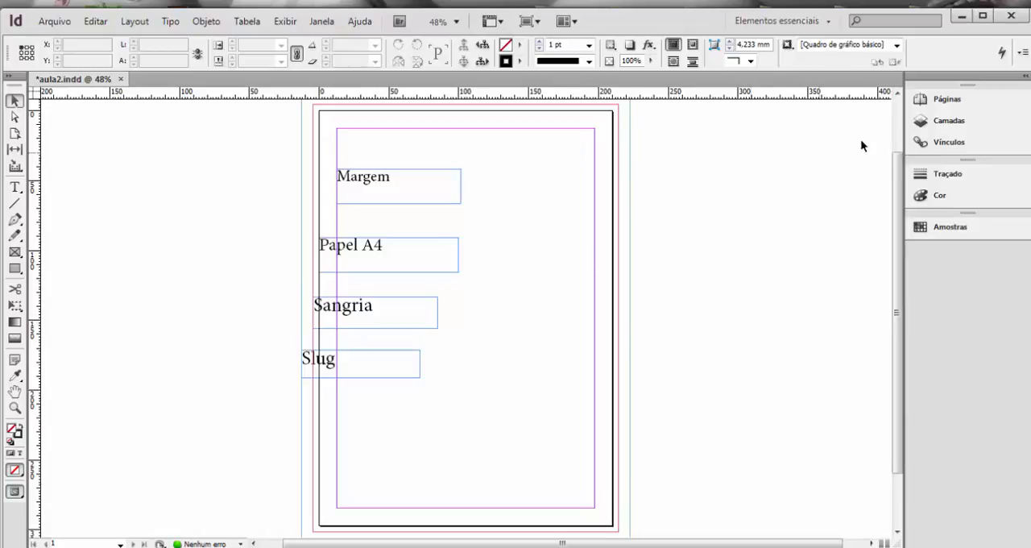
# Add a second page to the document and switch between pages 1 and 2, ending on page 2.
pyautogui.click(943, 105)
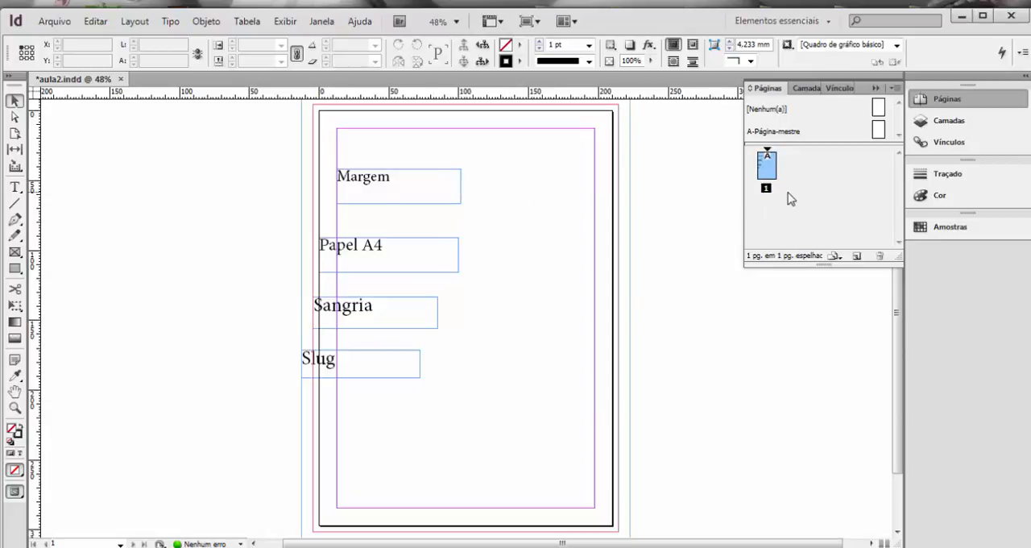
pyautogui.click(857, 257)
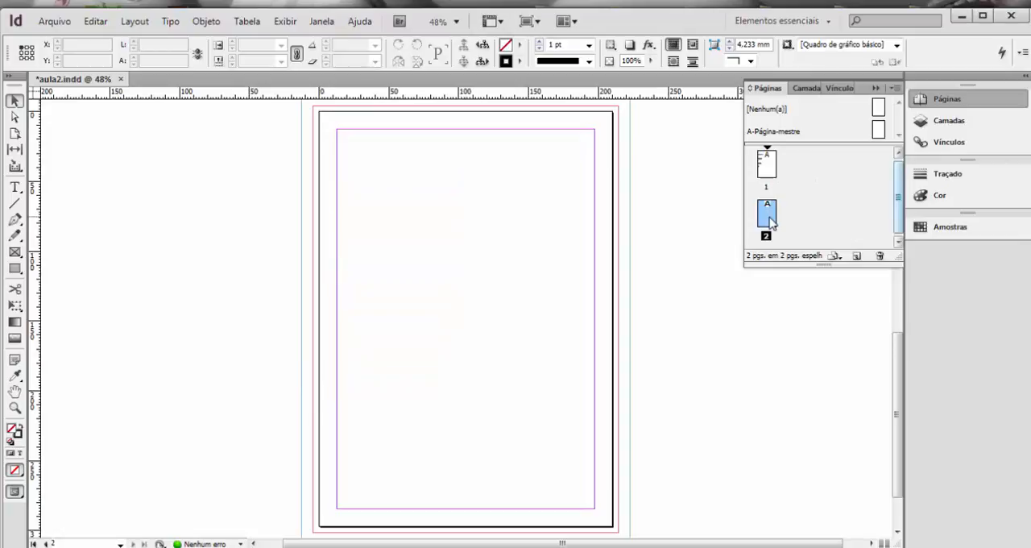
pyautogui.doubleClick(769, 166)
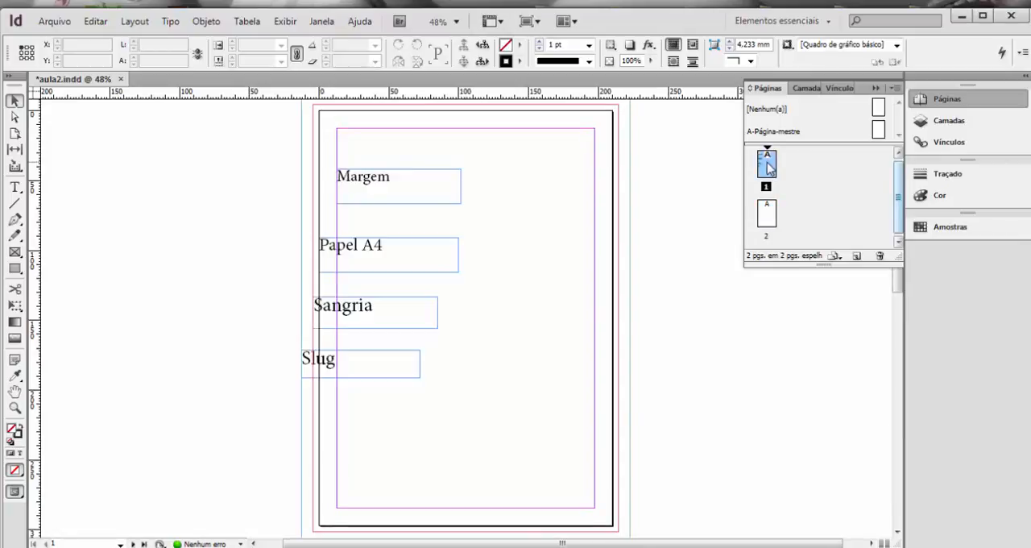
pyautogui.doubleClick(769, 219)
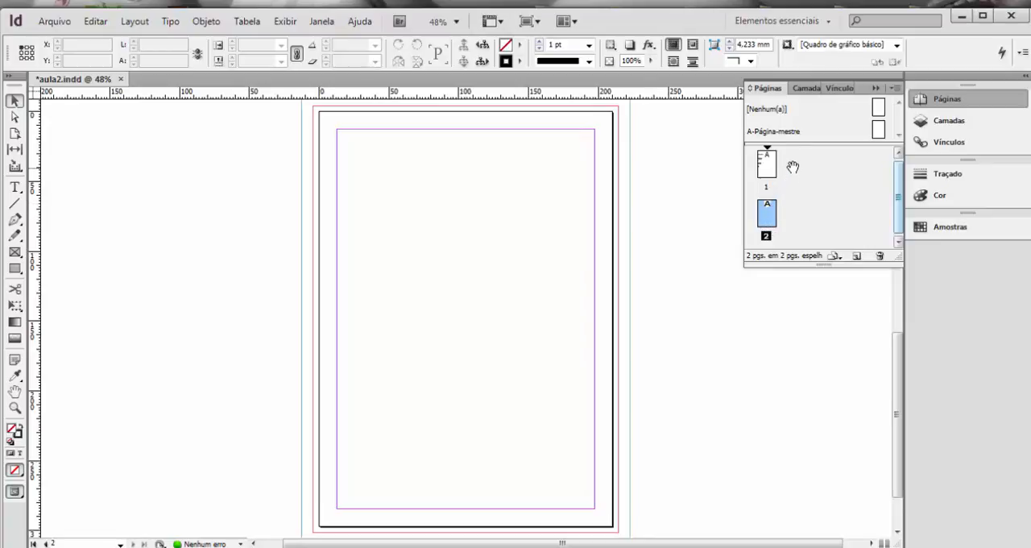
pyautogui.doubleClick(768, 177)
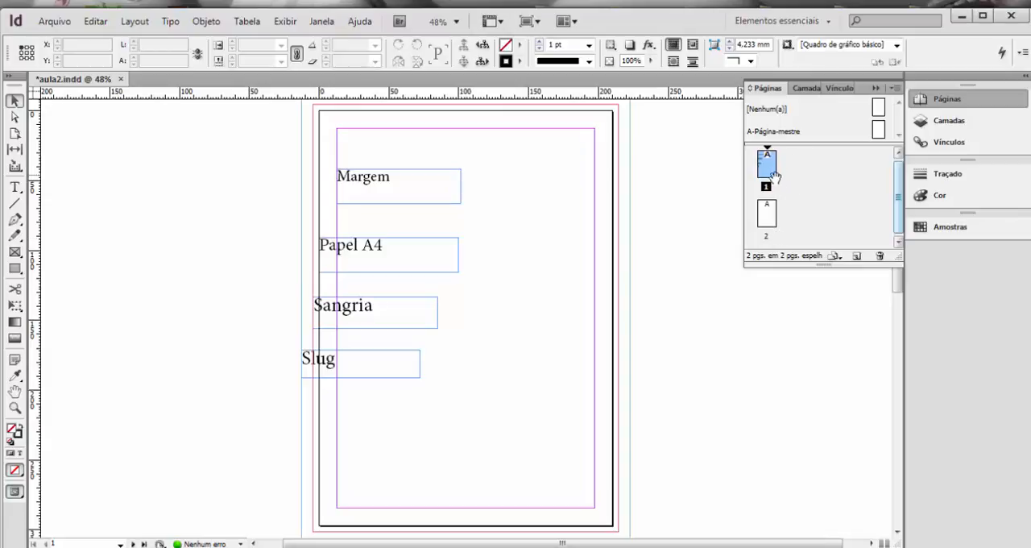
pyautogui.doubleClick(771, 214)
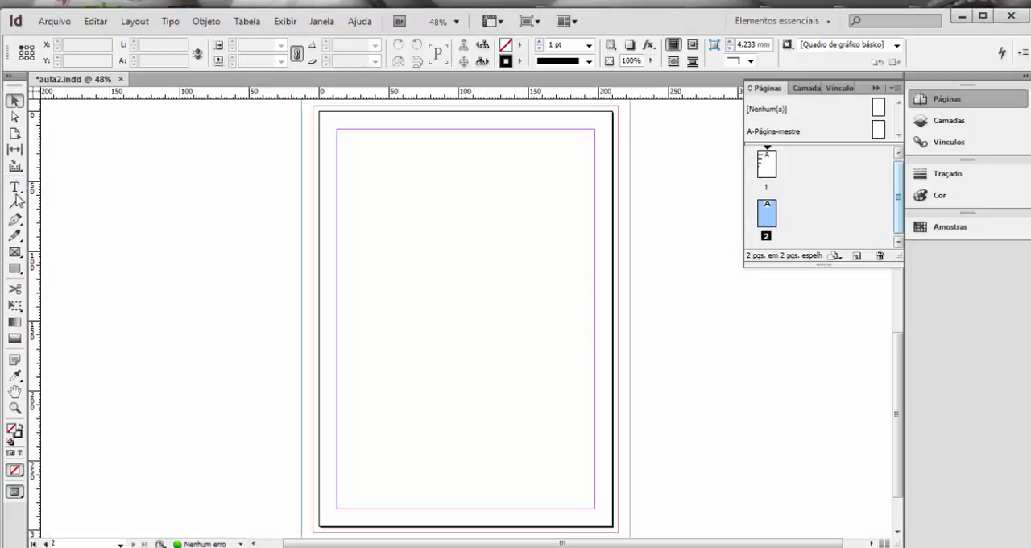
# Draw a polygon frame about 62 × 59 mm on the pasteboard beside page 2 and deselect it.
pyautogui.click(15, 253)
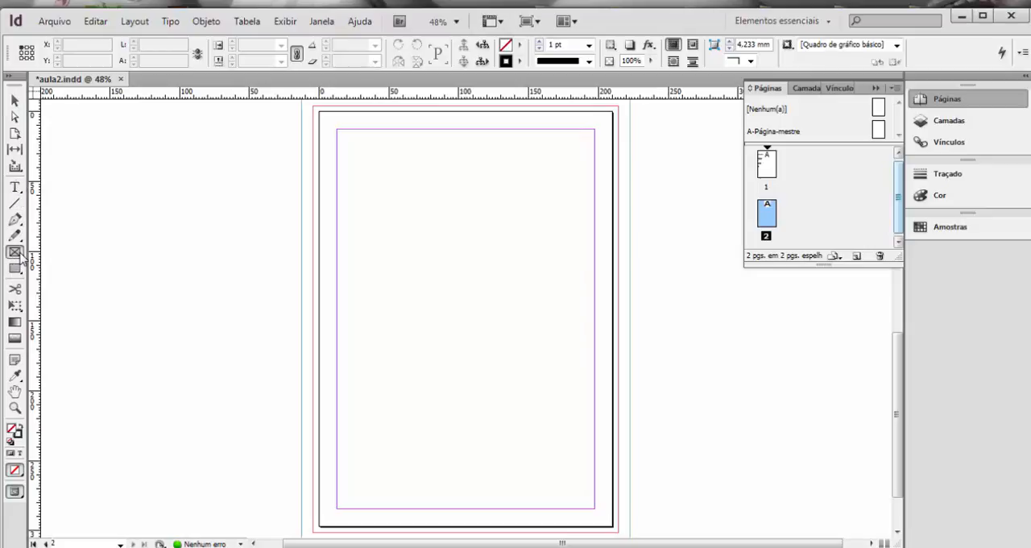
pyautogui.click(19, 257)
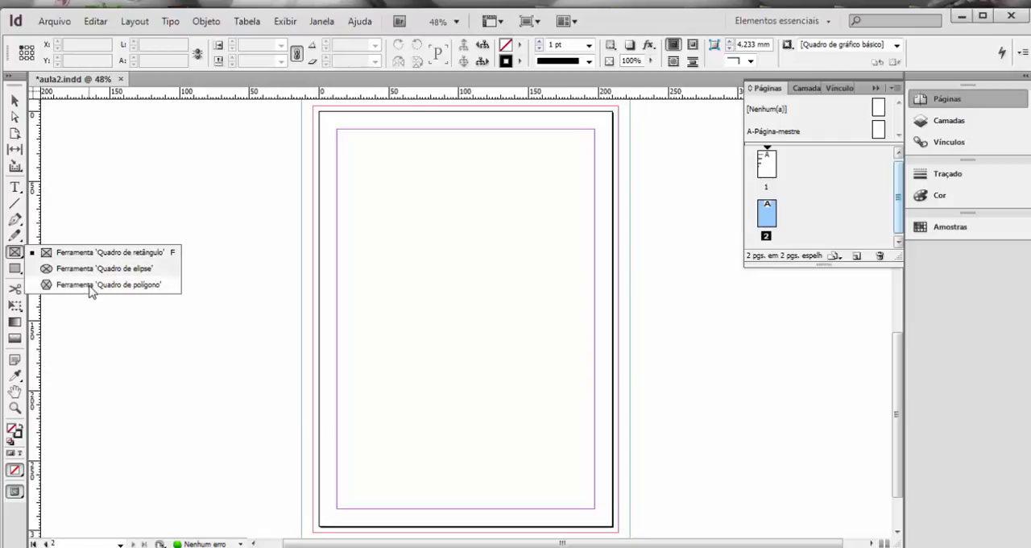
pyautogui.click(91, 288)
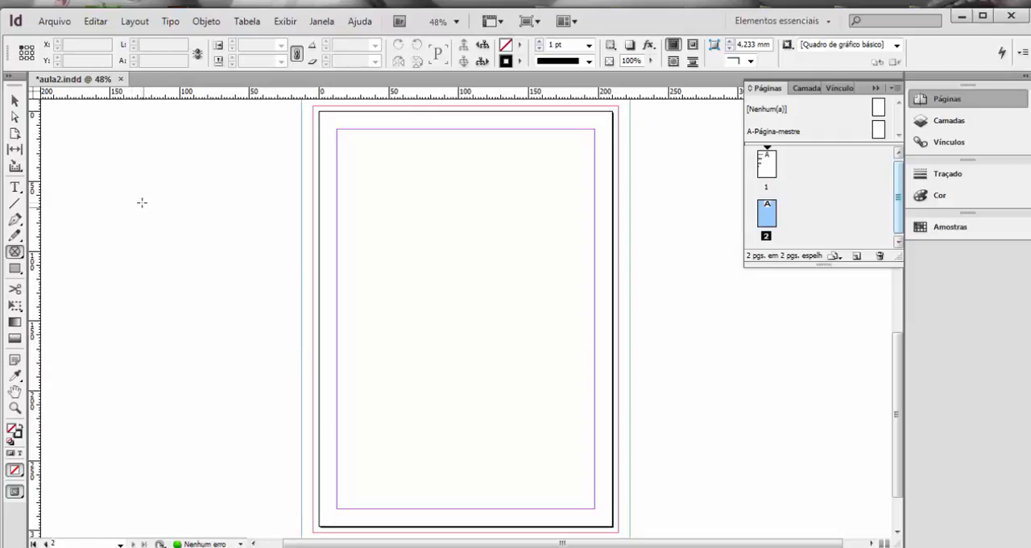
pyautogui.moveTo(125, 181); pyautogui.dragTo(212, 263)
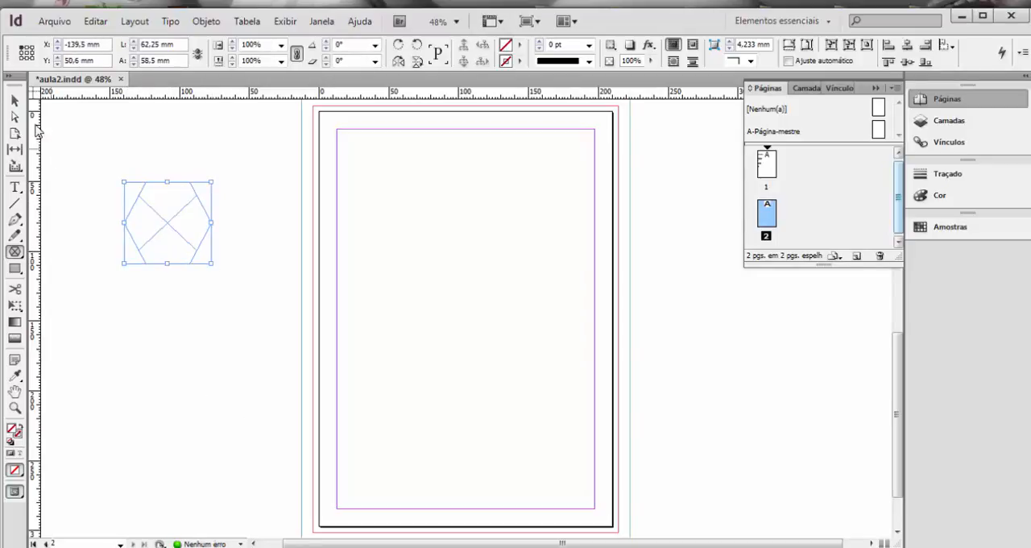
pyautogui.click(15, 101)
pyautogui.click(195, 322)
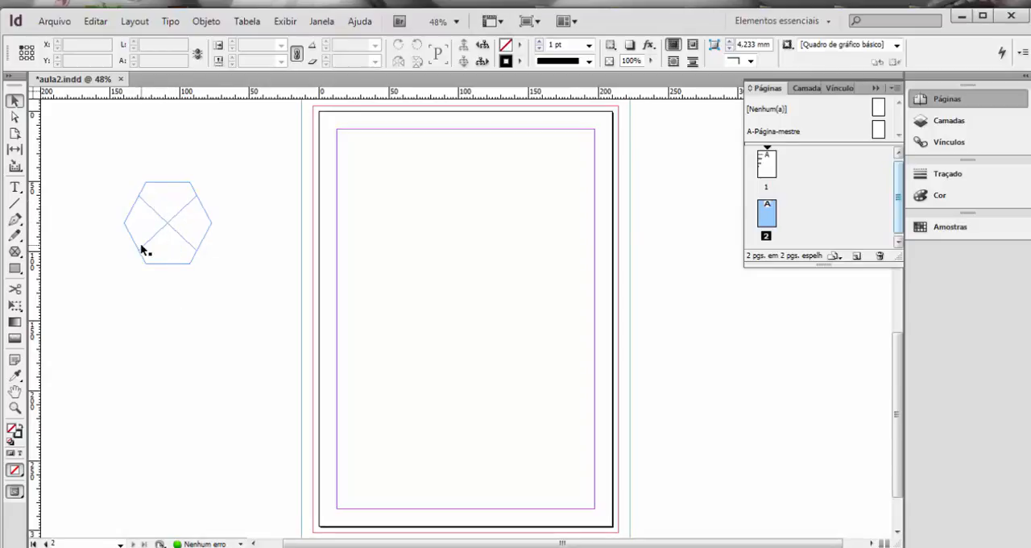
# Draw a rectangle frame about 62 × 61 mm beside the polygon, move it up and outward onto the pasteboard, and deselect it.
pyautogui.click(15, 252)
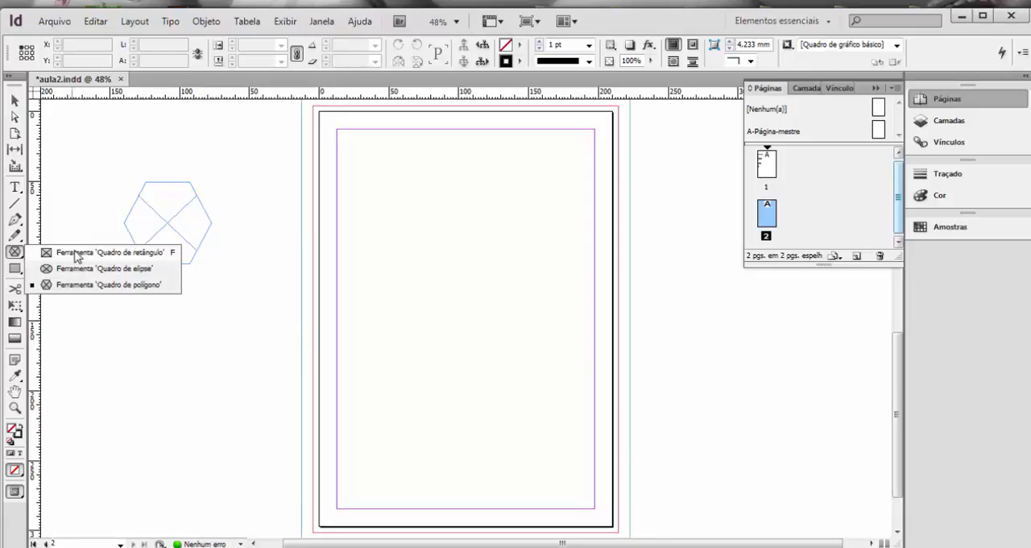
pyautogui.click(77, 254)
pyautogui.moveTo(240, 191); pyautogui.dragTo(328, 275)
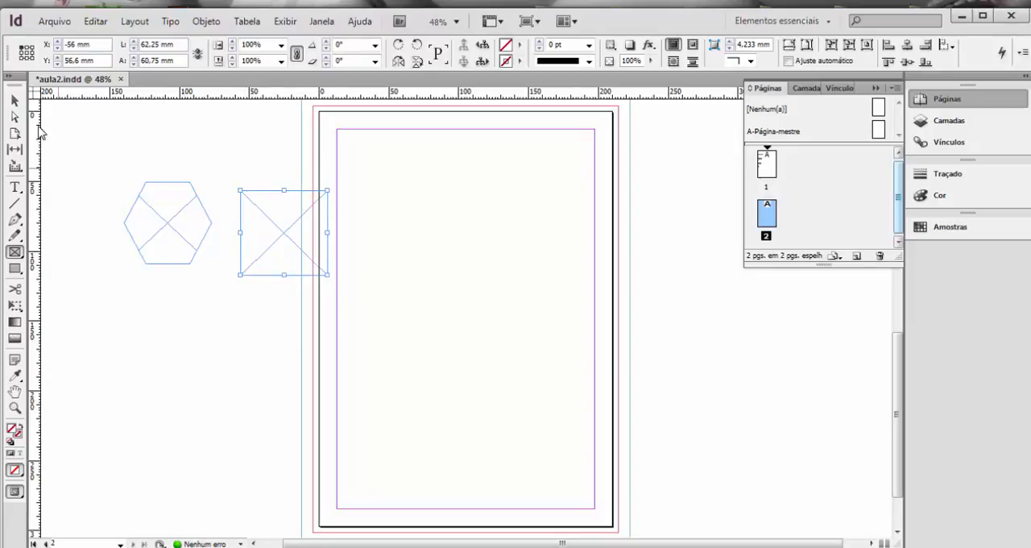
pyautogui.click(14, 101)
pyautogui.moveTo(274, 226); pyautogui.dragTo(242, 158)
pyautogui.click(242, 312)
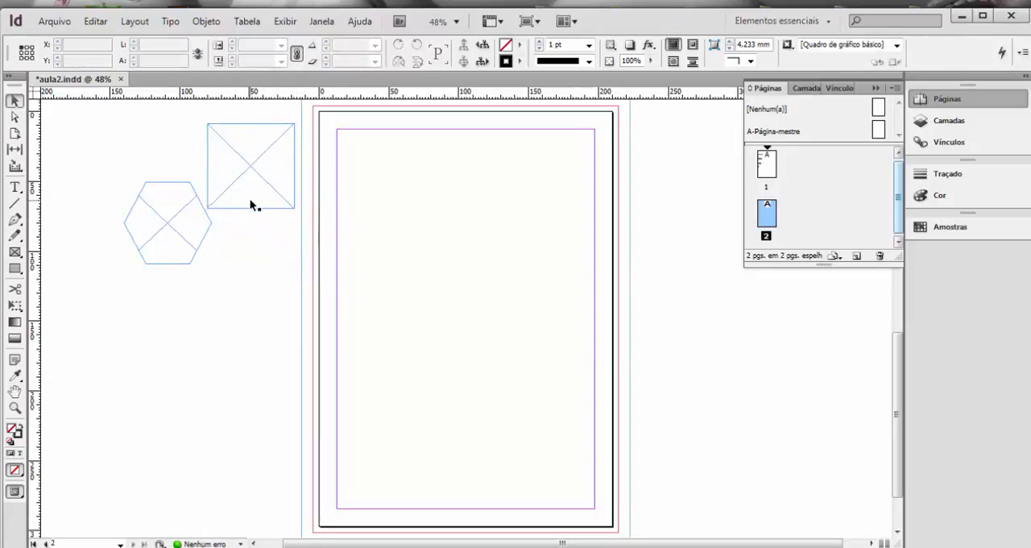
# Draw a text frame about 105 × 85 mm on the pasteboard below the polygon and select it as an object.
pyautogui.click(15, 187)
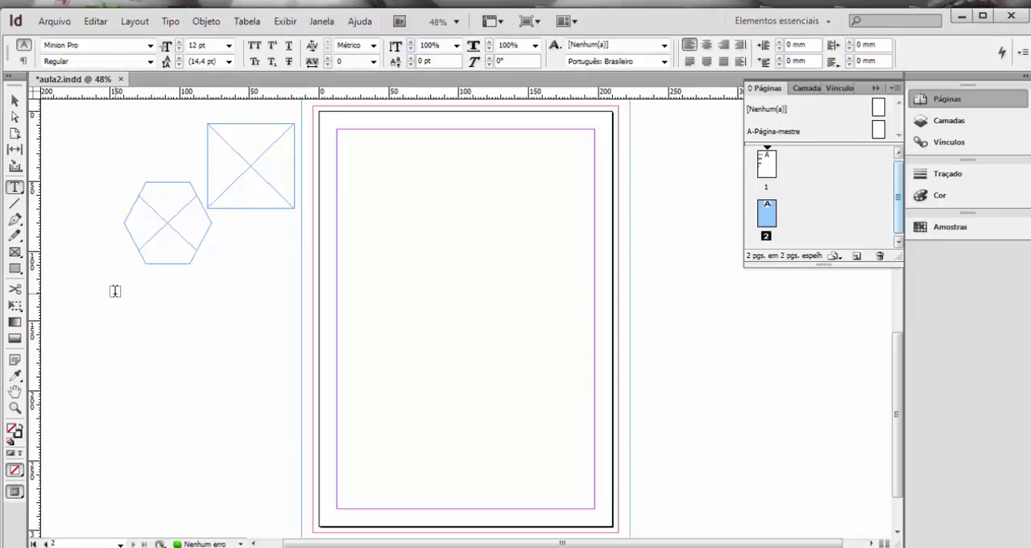
pyautogui.moveTo(116, 292); pyautogui.dragTo(261, 412)
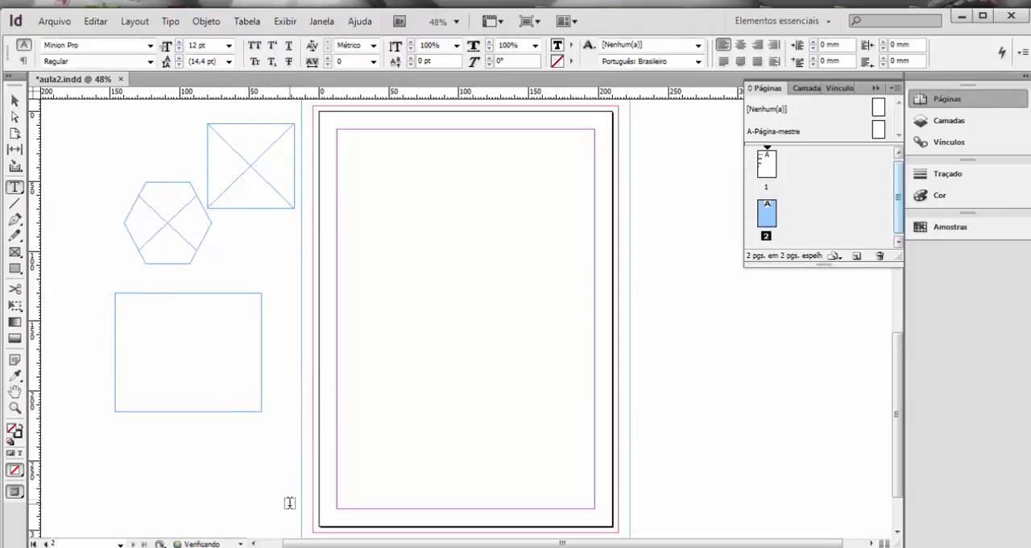
pyautogui.click(15, 101)
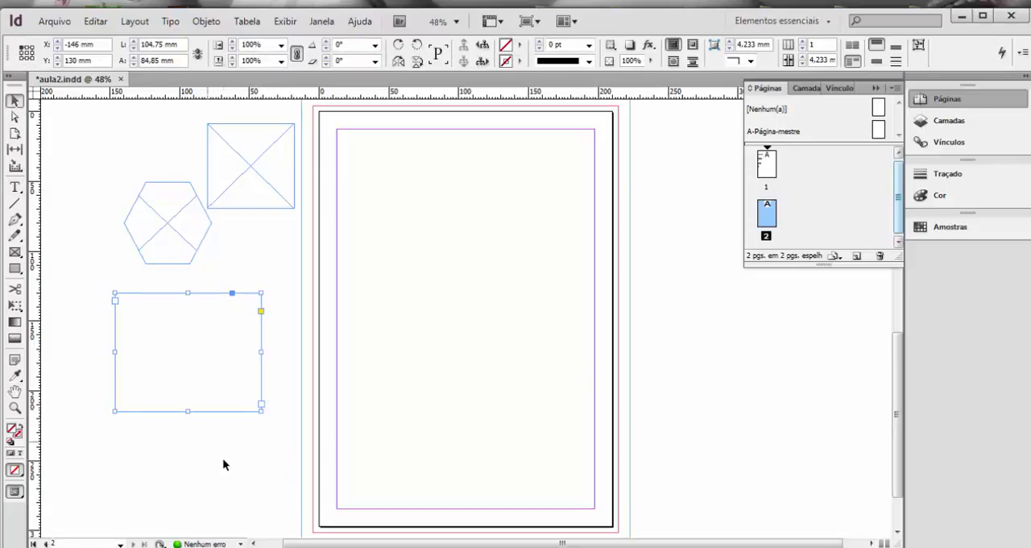
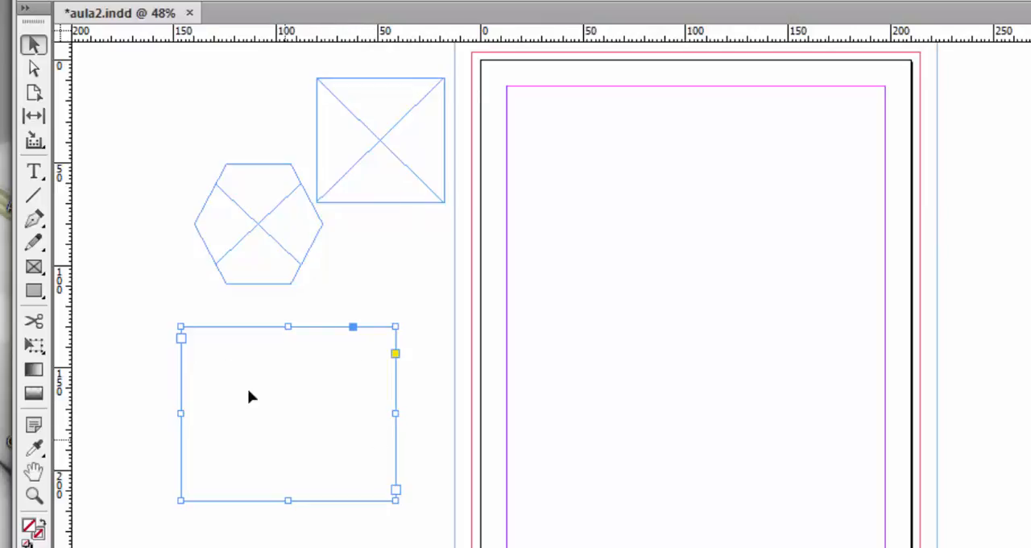
# Draw a plain rectangle about 96 × 70 mm on page 2 with the Rectangle tool and deselect it.
pyautogui.click(33, 291)
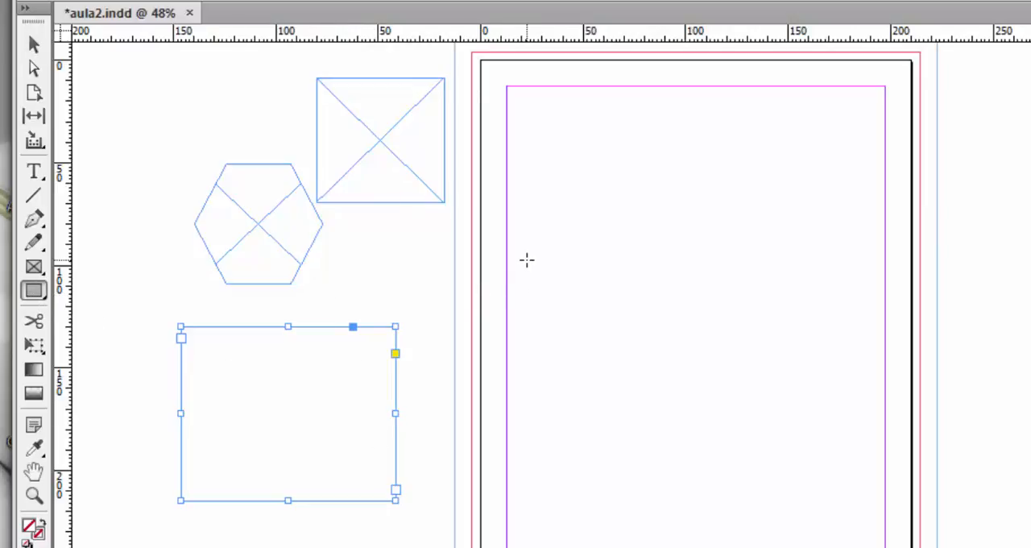
pyautogui.moveTo(526, 262); pyautogui.dragTo(722, 406)
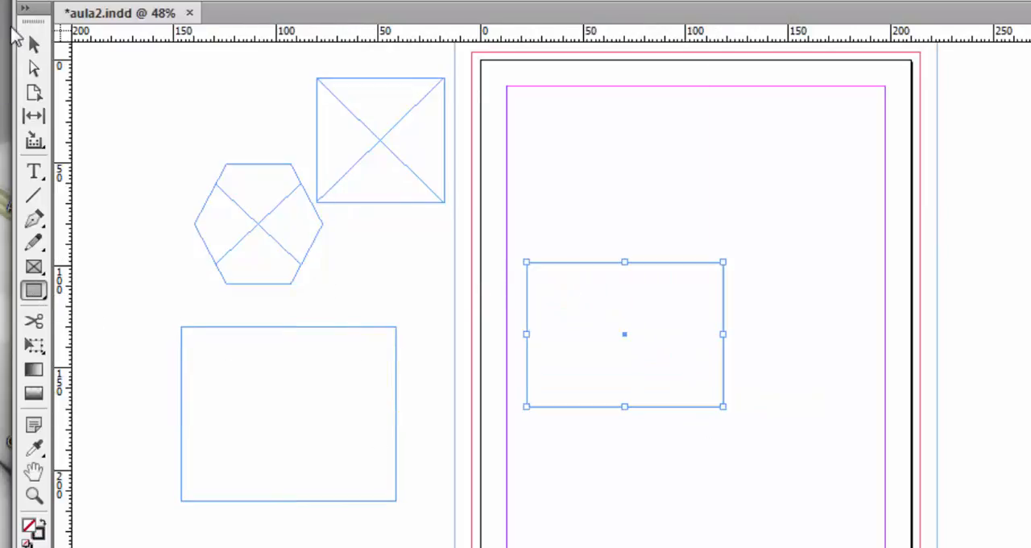
pyautogui.click(32, 42)
pyautogui.click(697, 357)
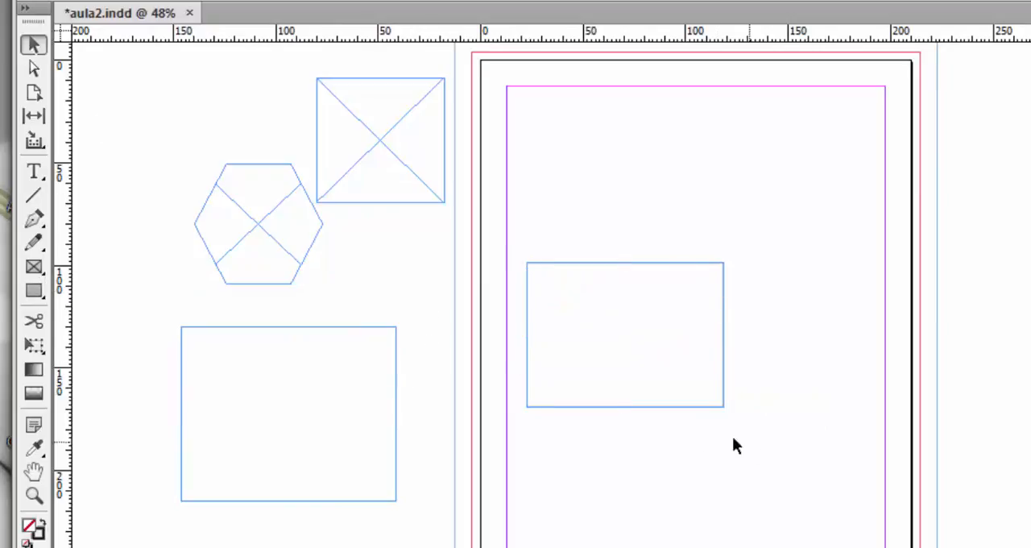
# Select the text frame, the polygon frame and the rectangle on page 2 in turn to compare how they behave.
pyautogui.click(383, 396)
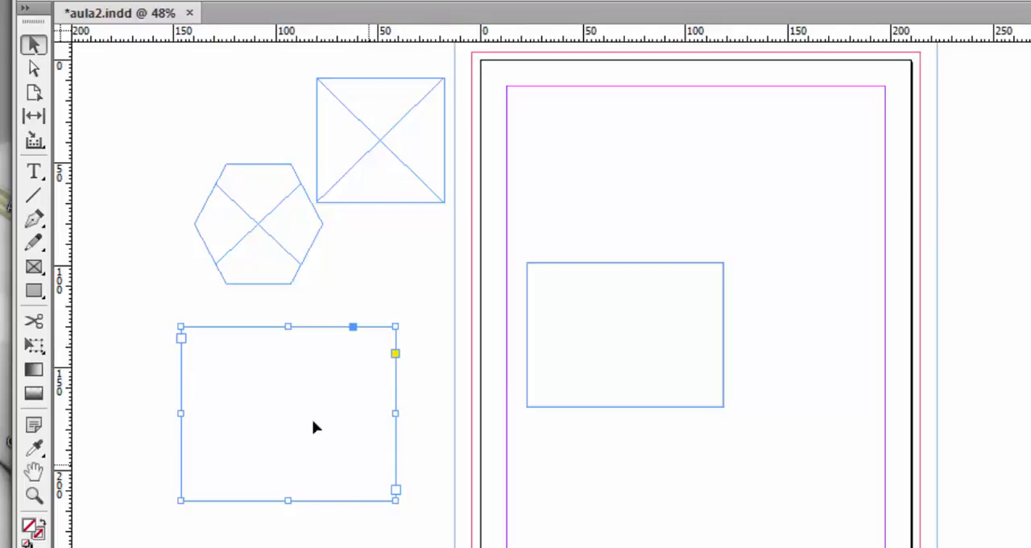
pyautogui.click(267, 223)
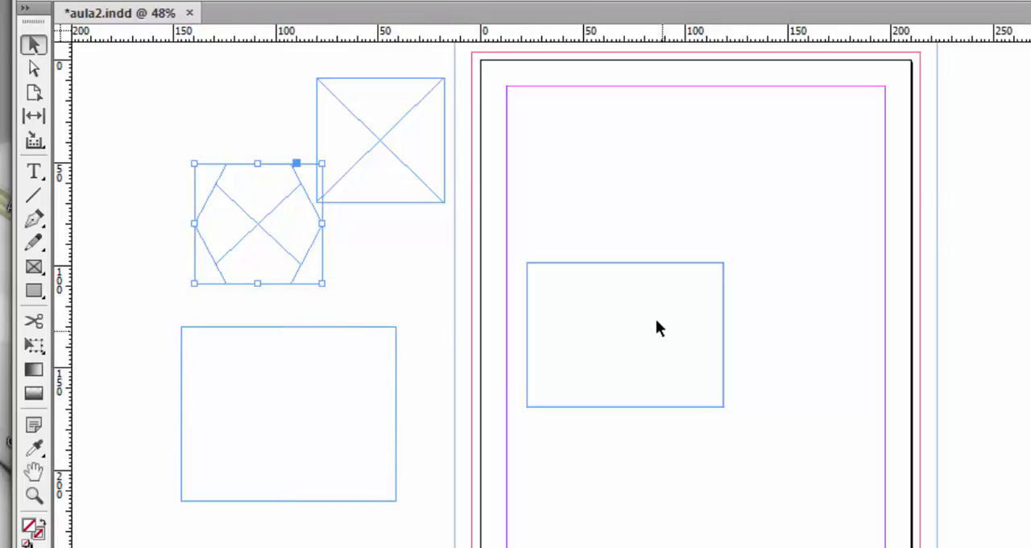
pyautogui.click(650, 354)
pyautogui.moveTo(631, 330); pyautogui.dragTo(664, 253)
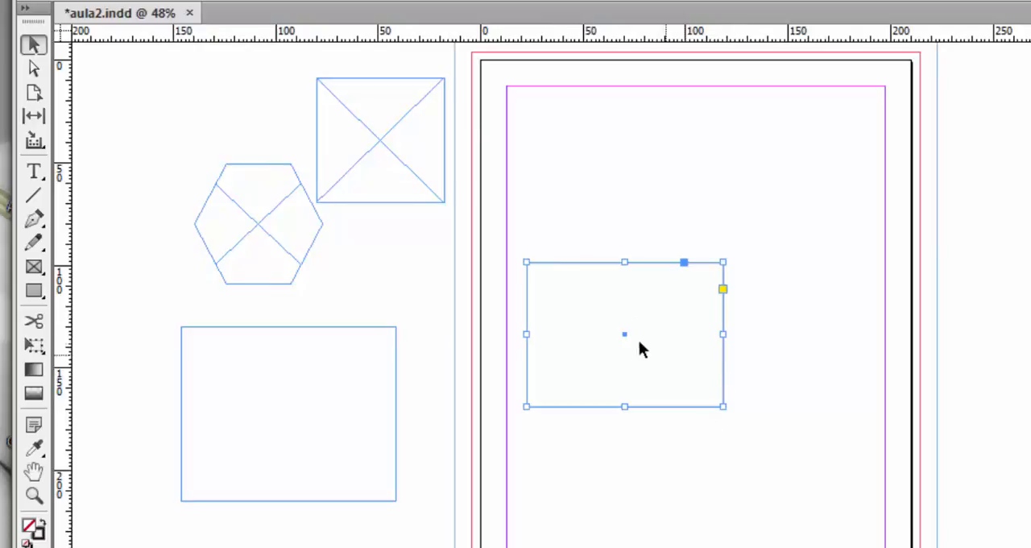
pyautogui.click(640, 331)
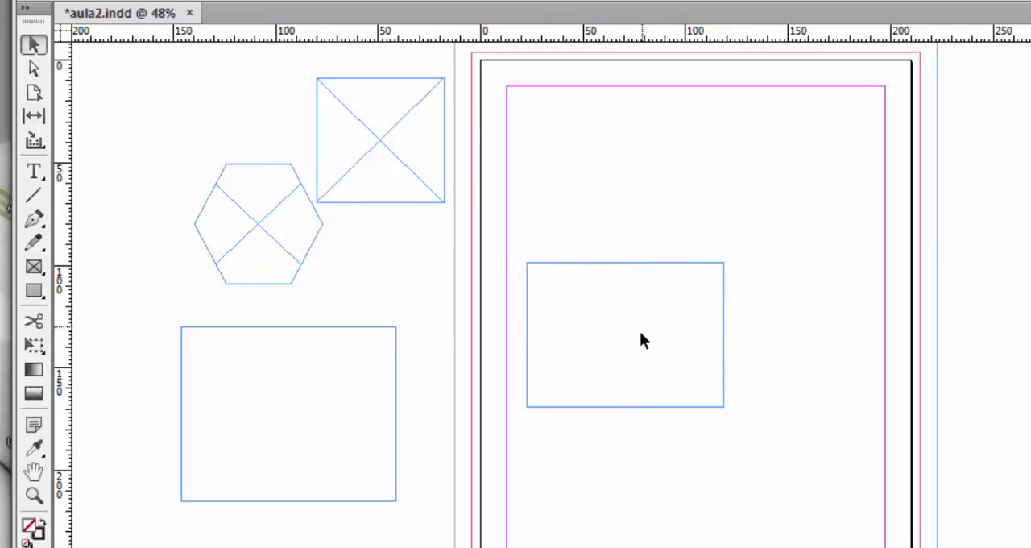
pyautogui.click(648, 262)
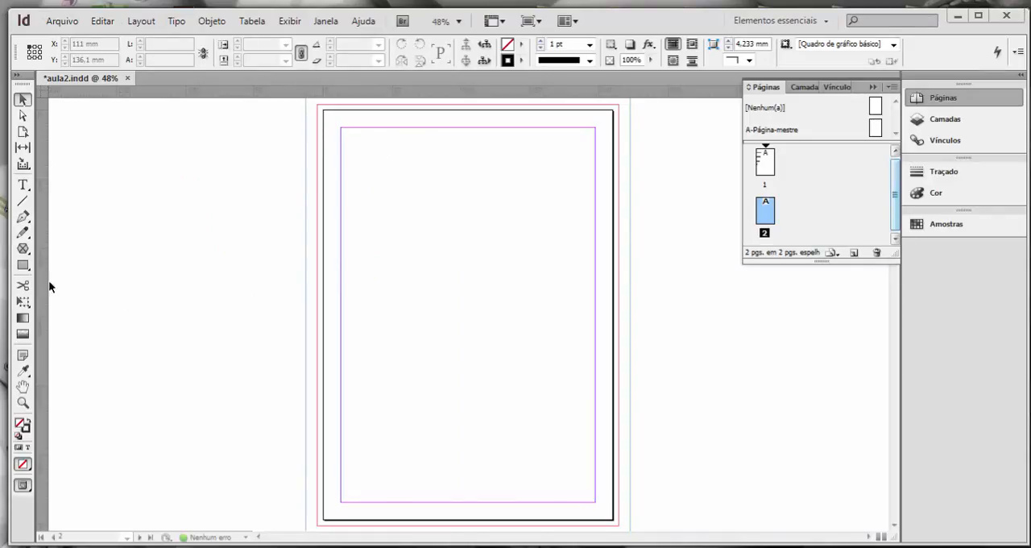
# Draw a hexagonal polygon frame about 91 × 79 mm on the pasteboard beside page 2 and deselect it.
pyautogui.click(25, 252)
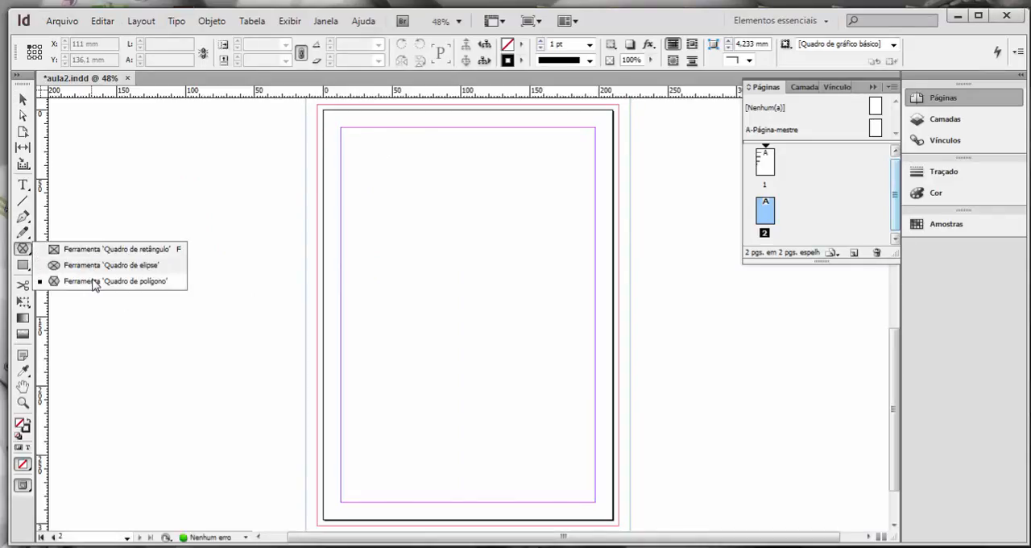
pyautogui.click(94, 281)
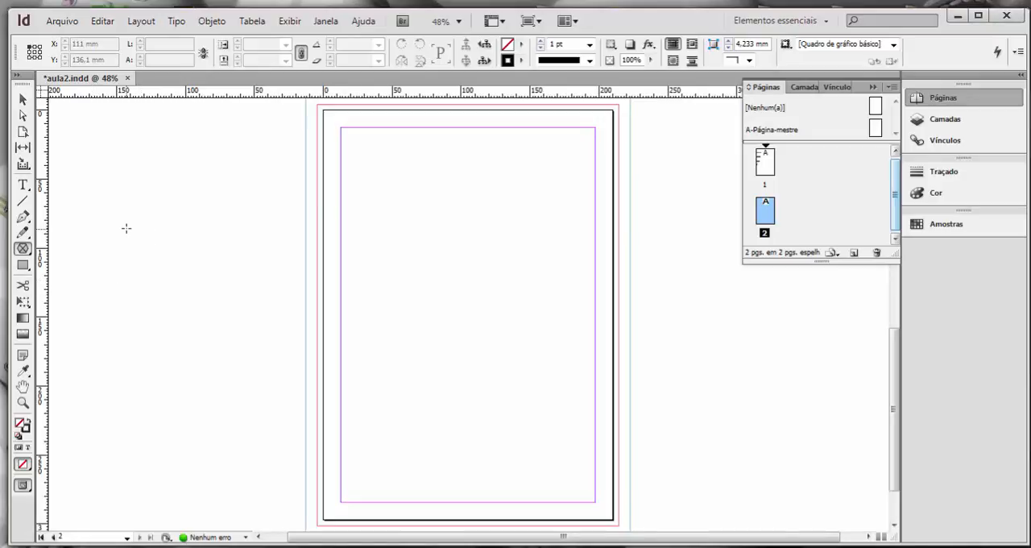
pyautogui.moveTo(126, 227); pyautogui.dragTo(315, 336)
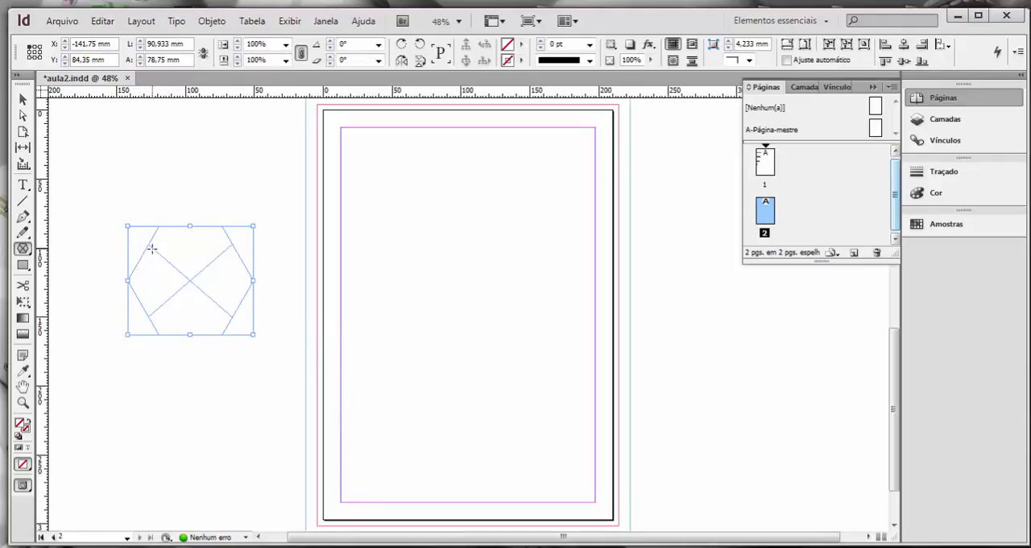
pyautogui.click(25, 99)
pyautogui.click(74, 148)
# Create a four-sided polygon frame with an exact width and height of 90 mm beside the hexagon.
pyautogui.click(23, 249)
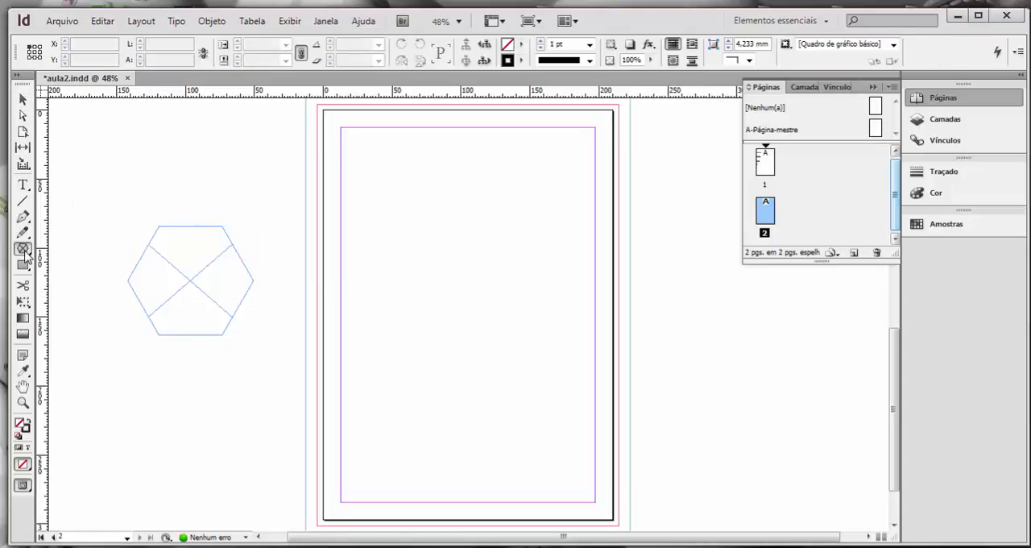
pyautogui.moveTo(25, 252); pyautogui.dragTo(77, 283)
pyautogui.click(222, 174)
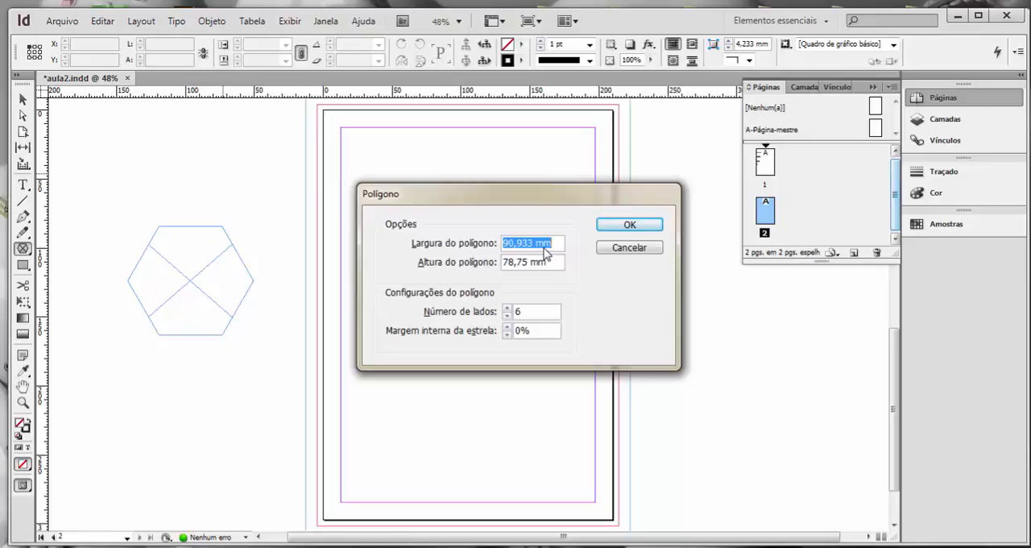
pyautogui.write('90 mm')
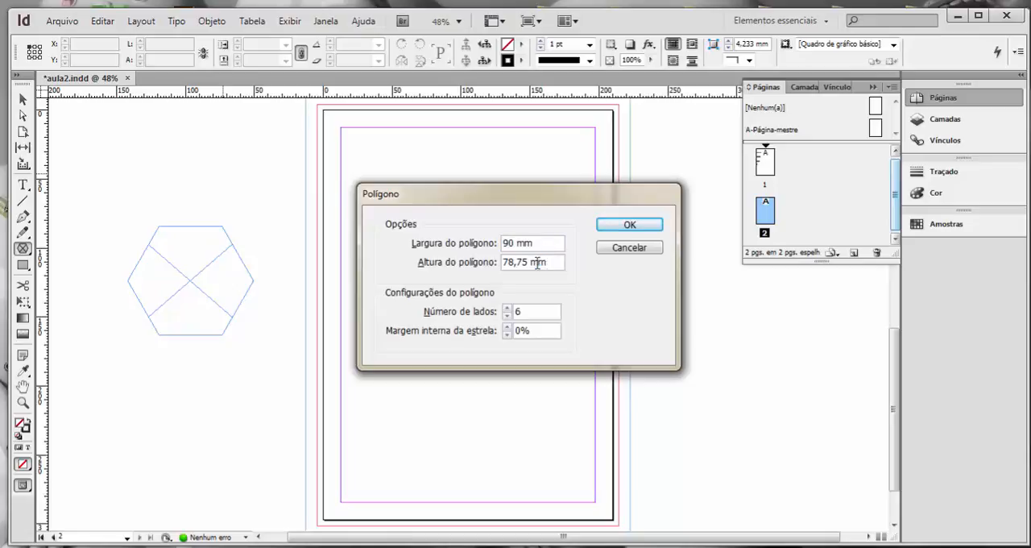
pyautogui.press('Tab')
pyautogui.write('90')
pyautogui.click(626, 227)
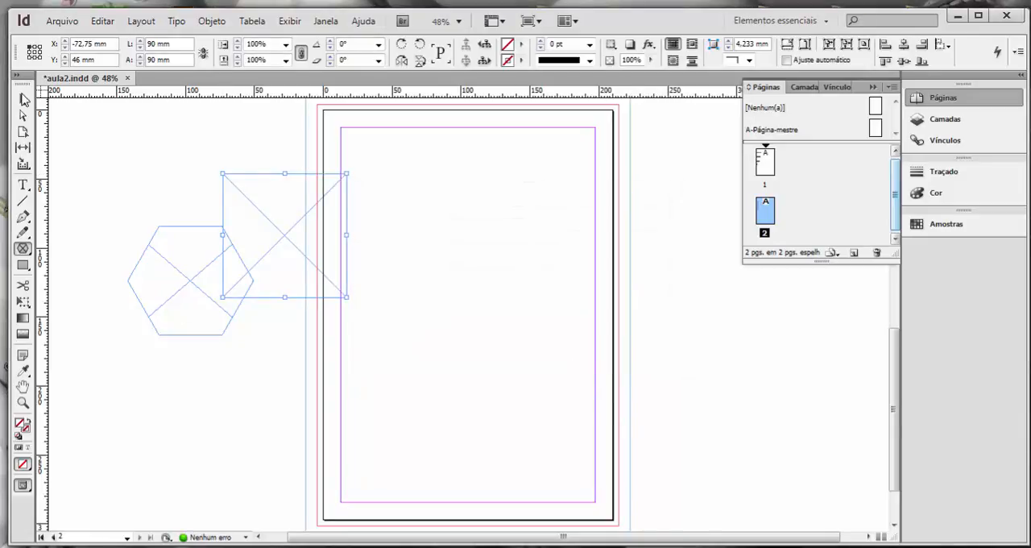
# Move the 90 mm square frame onto the upper part of page 2, inside the margins, and deselect it.
pyautogui.click(22, 98)
pyautogui.moveTo(253, 207); pyautogui.dragTo(409, 202)
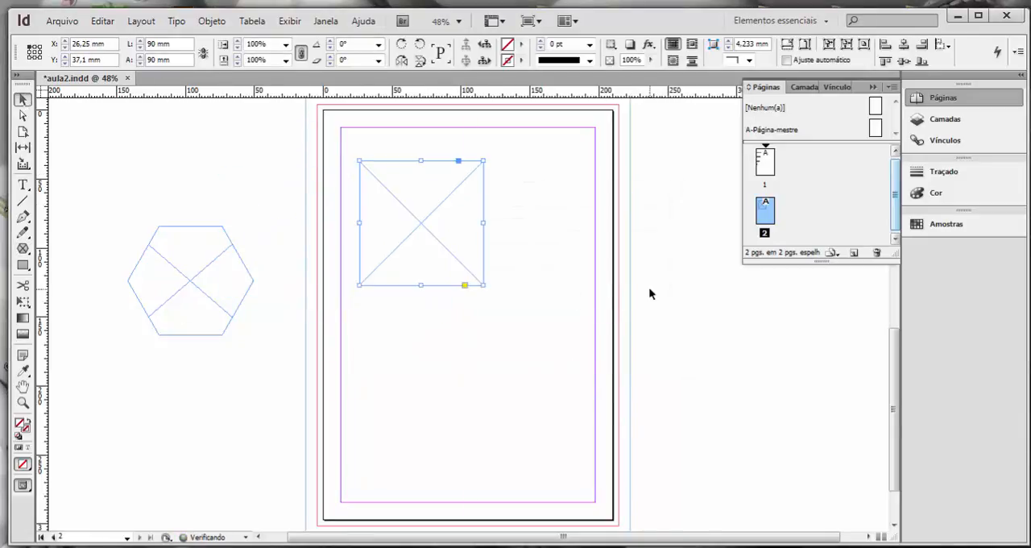
pyautogui.click(648, 287)
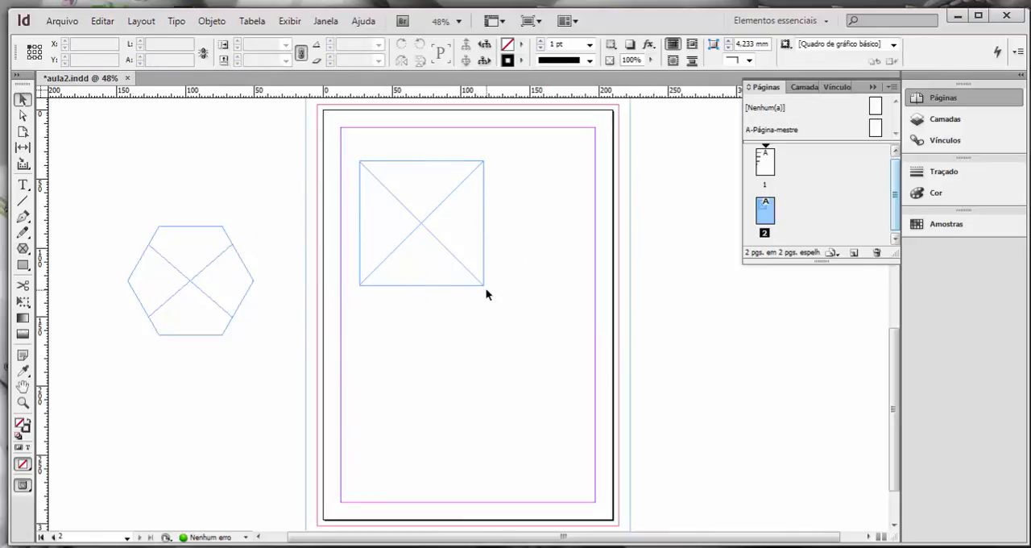
# Delete the 90 mm square frame and the hexagonal frame.
pyautogui.moveTo(421, 232); pyautogui.dragTo(207, 191)
pyautogui.press('Delete')
pyautogui.click(205, 244)
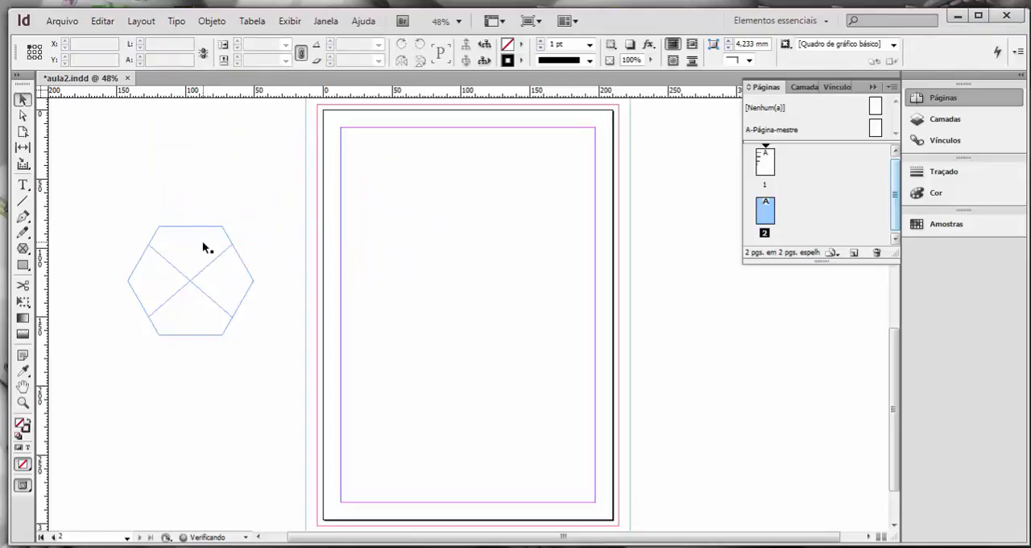
pyautogui.press('Delete')
# Draw two square polygon frames outward from their centres on the pasteboard, about 63 × 63 mm and 50 × 50 mm.
pyautogui.click(24, 250)
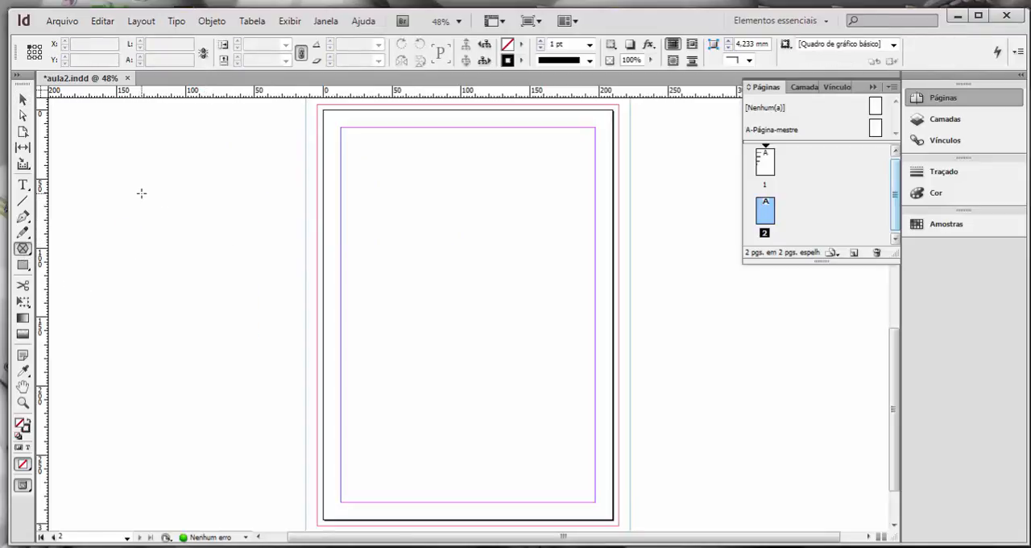
pyautogui.moveTo(133, 187); pyautogui.dragTo(178, 231)
pyautogui.press('alt')
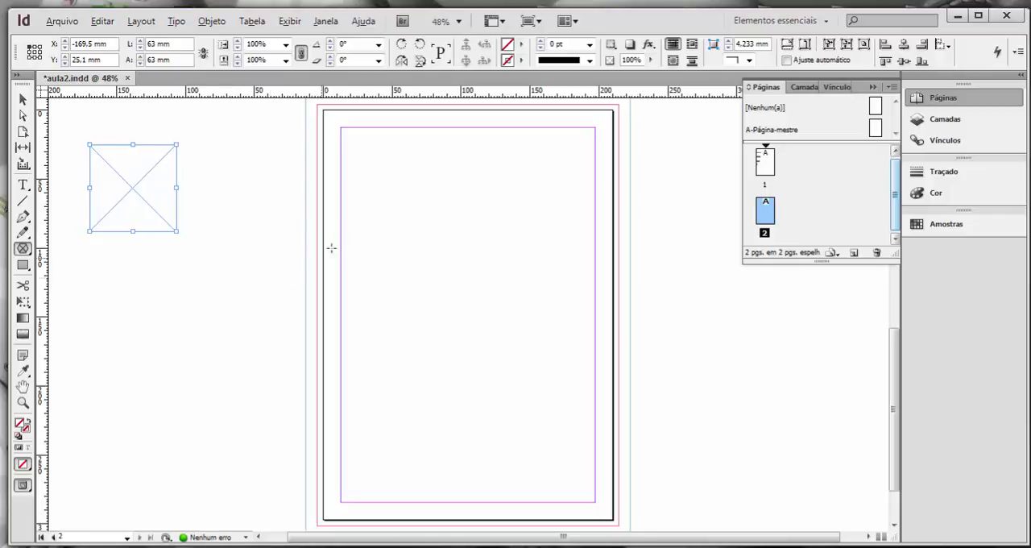
pyautogui.moveTo(157, 277); pyautogui.dragTo(212, 312)
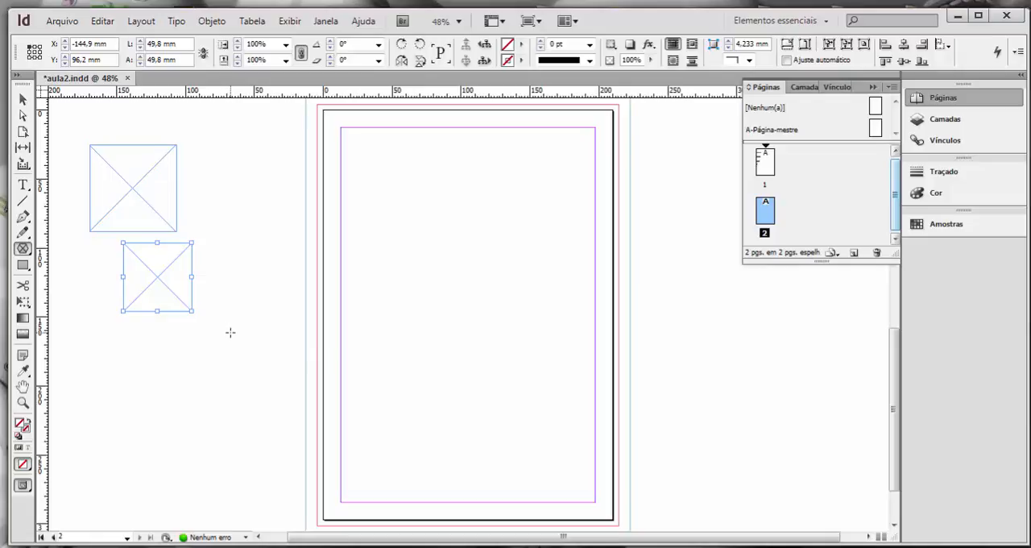
# Switch between the Selection and Direct Selection tools, then select both square frames and delete them.
pyautogui.press('v')
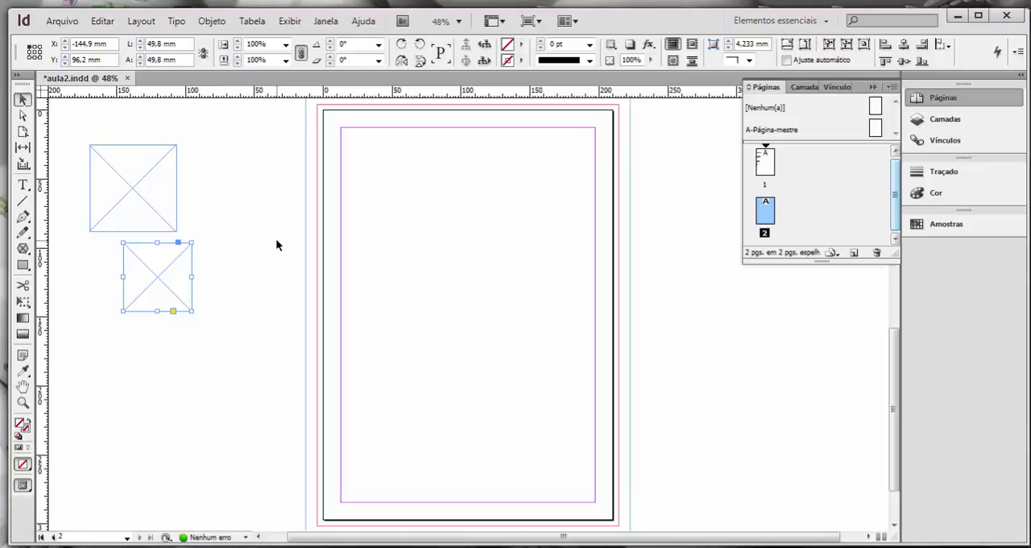
pyautogui.press('a')
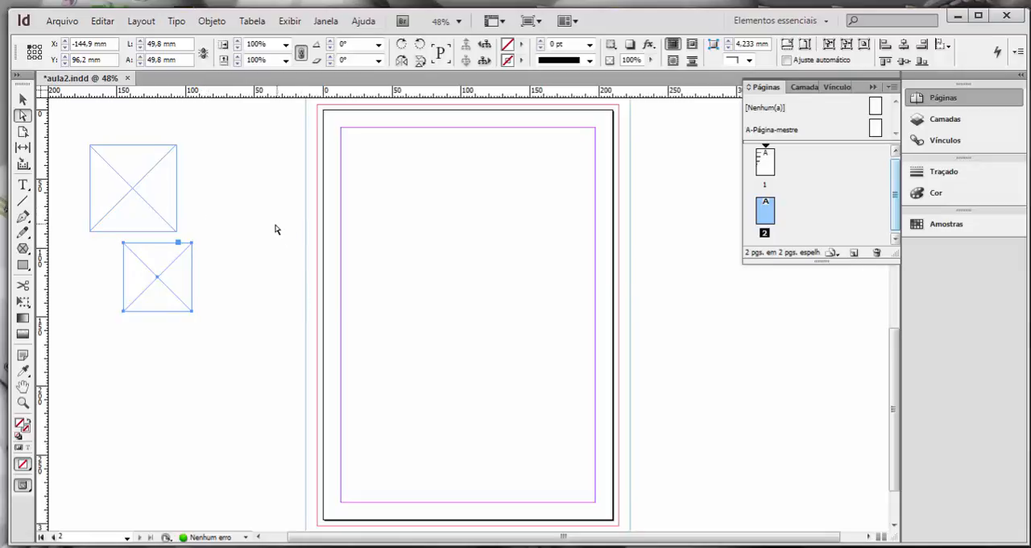
pyautogui.press('v')
pyautogui.moveTo(250, 233); pyautogui.dragTo(151, 339)
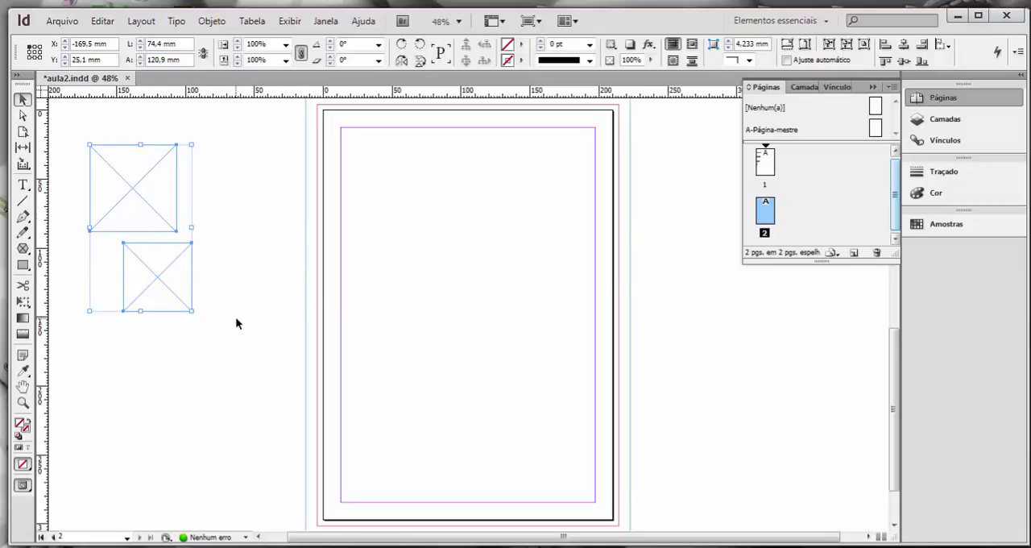
pyautogui.press('Delete')
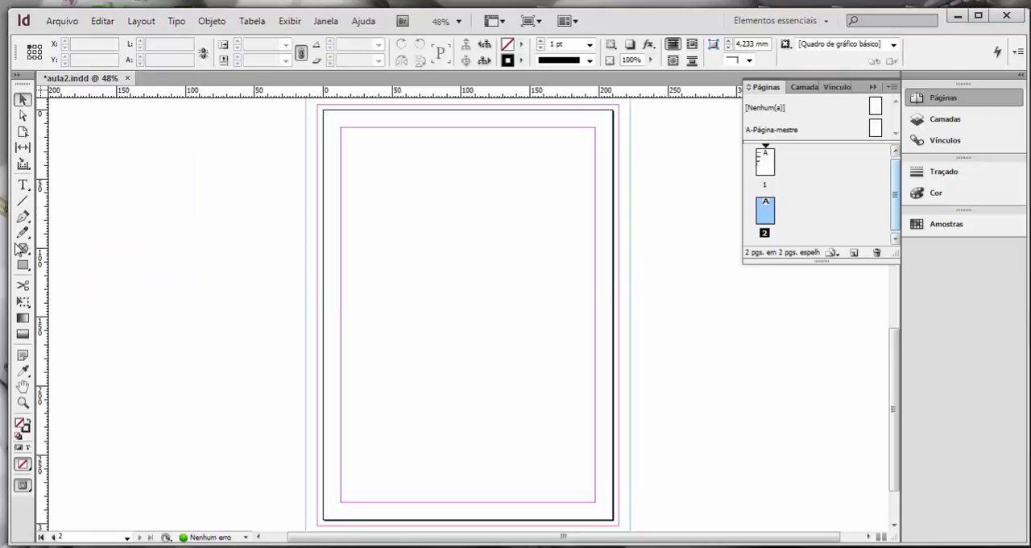
# Start drawing a polygon frame about 43 × 43 mm on the pasteboard, raise its sides to ten and reposition it mid-draw.
pyautogui.click(23, 248)
pyautogui.moveTo(126, 218); pyautogui.dragTo(185, 277)
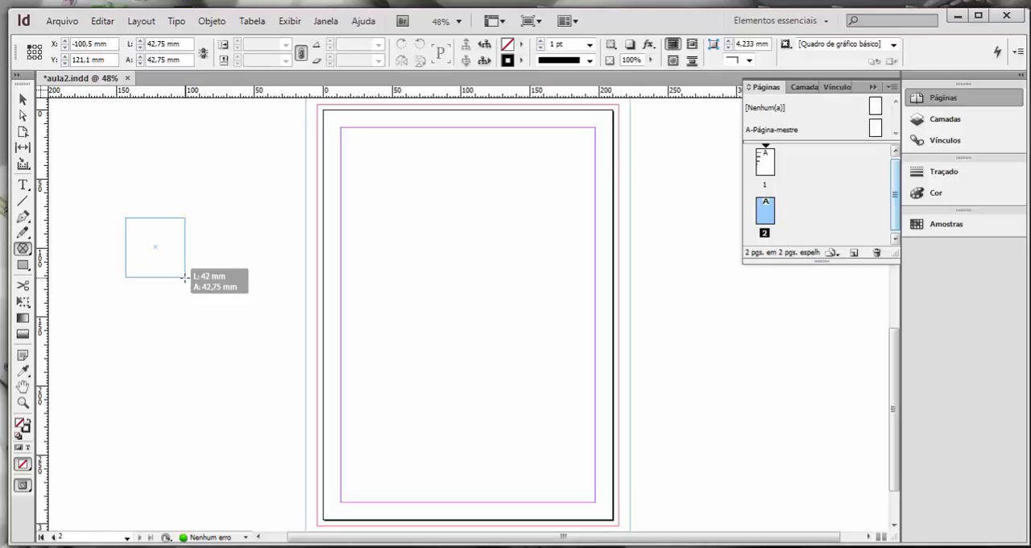
pyautogui.press('Up')
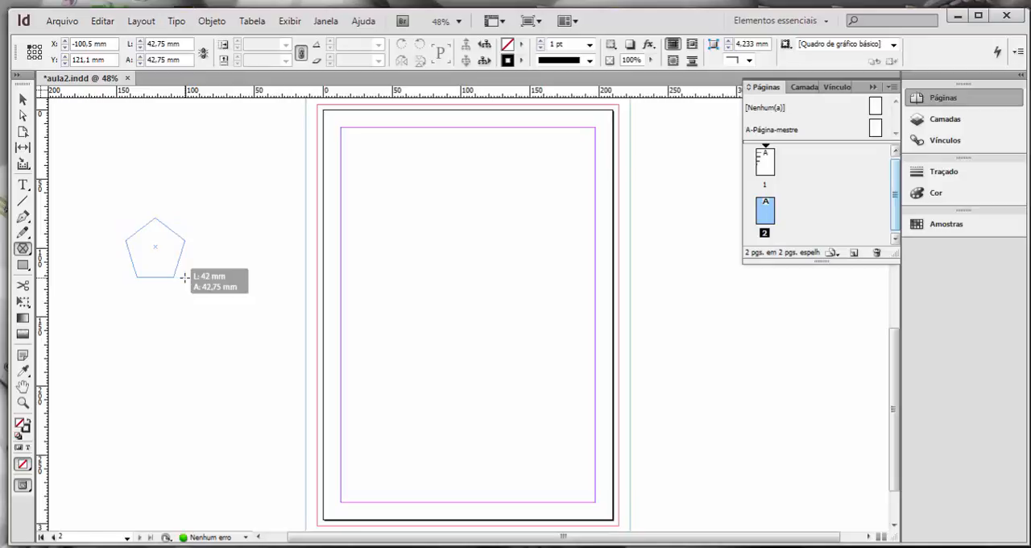
pyautogui.press('Up')
pyautogui.press('Up')
pyautogui.press('Up')
pyautogui.press('Up')
pyautogui.press('Up')
pyautogui.moveTo(185, 278); pyautogui.dragTo(218, 264)
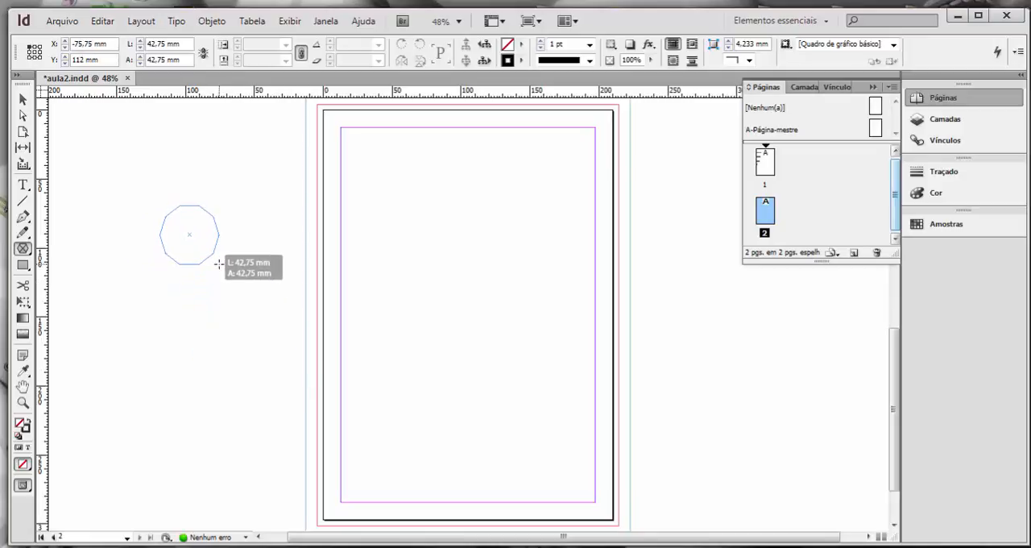
# Vary the number of sides of the polygon being drawn, up to seven and finally down to three.
pyautogui.press('Down')
pyautogui.press('Down')
pyautogui.press('Down')
pyautogui.press('Down')
pyautogui.press('Down')
pyautogui.press('Down')
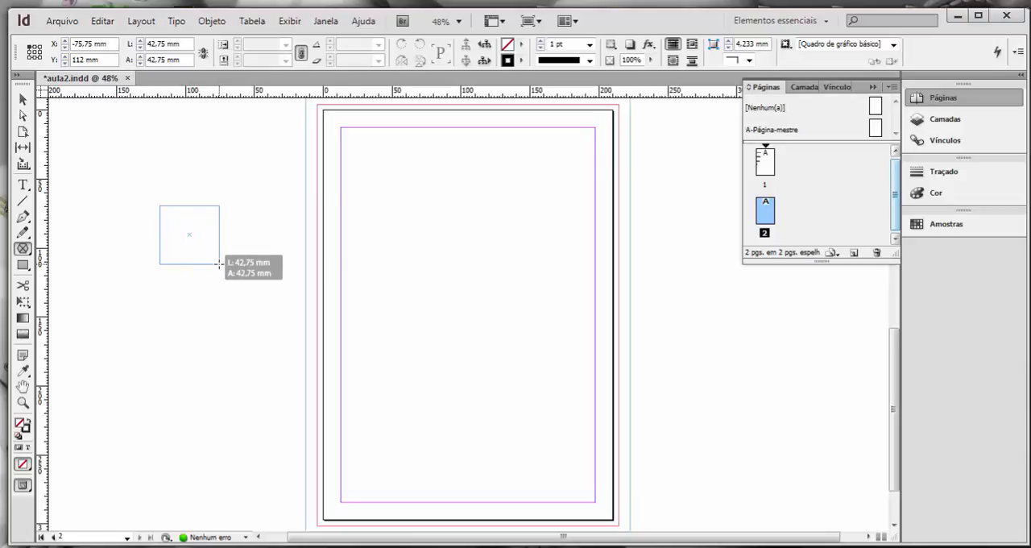
pyautogui.press('Down')
pyautogui.press('Up')
pyautogui.press('Up')
pyautogui.press('Up')
pyautogui.press('Up')
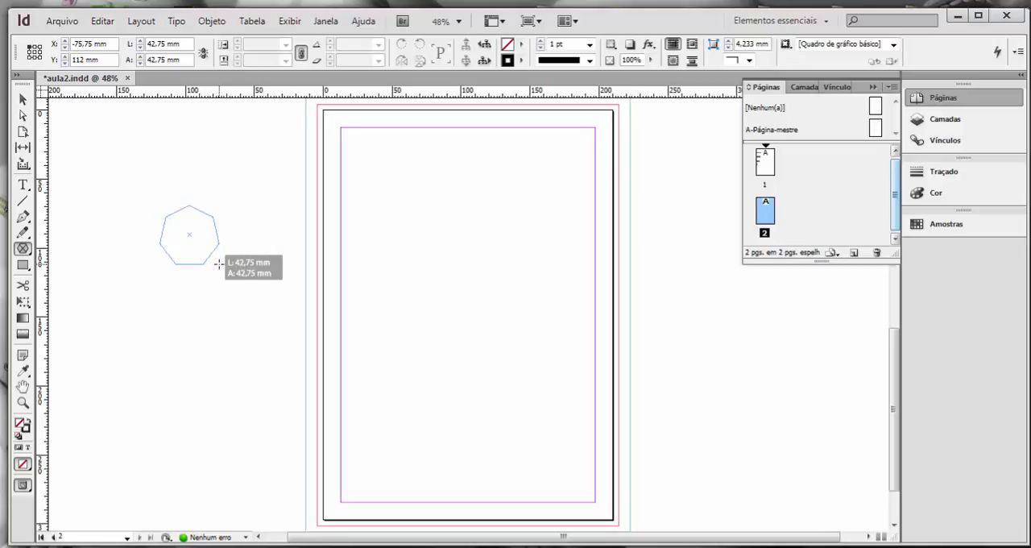
pyautogui.press('Down')
pyautogui.press('Down')
pyautogui.press('Down')
pyautogui.press('Down')
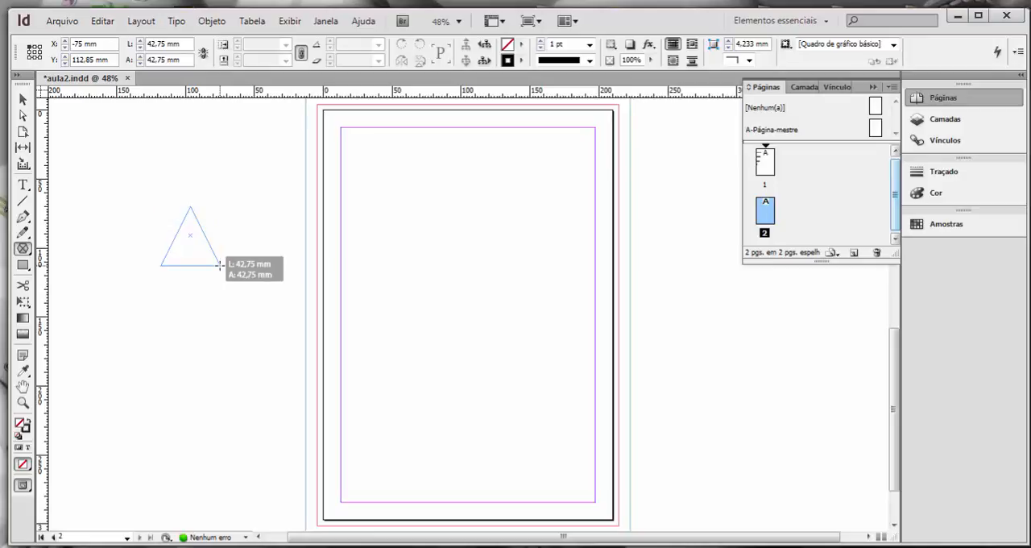
# Reposition the triangle while still drawing it, then try raising and lowering its star inset.
pyautogui.moveTo(219, 265); pyautogui.dragTo(189, 253)
pyautogui.press('Right')
pyautogui.press('Right')
pyautogui.press('Right')
pyautogui.press('Right')
pyautogui.press('Right')
pyautogui.press('Right')
pyautogui.press('Right')
pyautogui.press('Right')
pyautogui.press('Right')
pyautogui.press('Right')
pyautogui.press('Right')
pyautogui.press('Left')
pyautogui.press('Left')
pyautogui.press('Left')
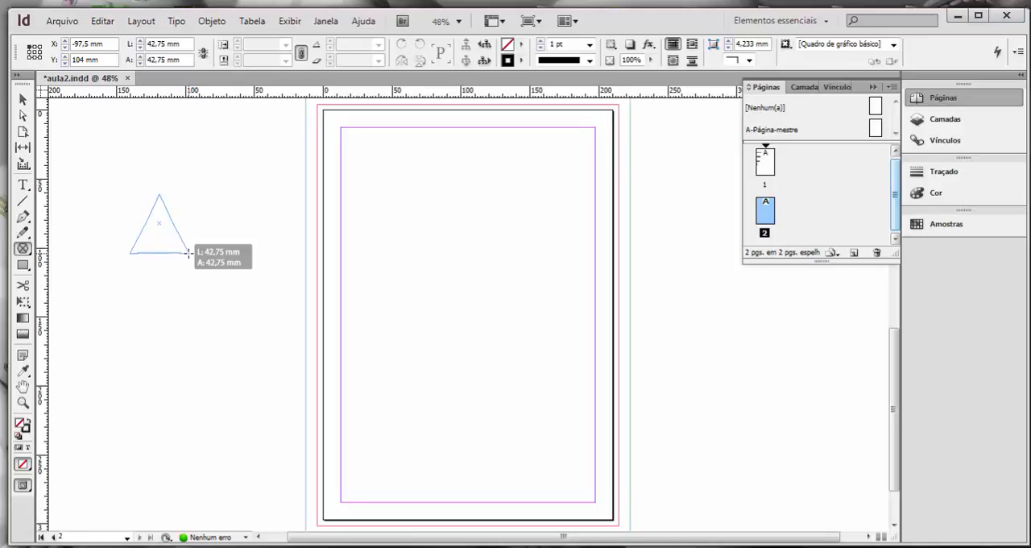
pyautogui.press('Right')
# Enlarge the triangle to about 70 × 61 mm and vary its star inset, ending on a three-pointed star.
pyautogui.moveTo(188, 253); pyautogui.dragTo(227, 278)
pyautogui.press('Right')
pyautogui.press('Right')
pyautogui.press('Right')
pyautogui.press('Left')
pyautogui.press('Left')
pyautogui.press('Left')
pyautogui.press('Left')
pyautogui.press('Right')
pyautogui.press('Right')
pyautogui.press('Right')
pyautogui.press('Right')
pyautogui.press('Right')
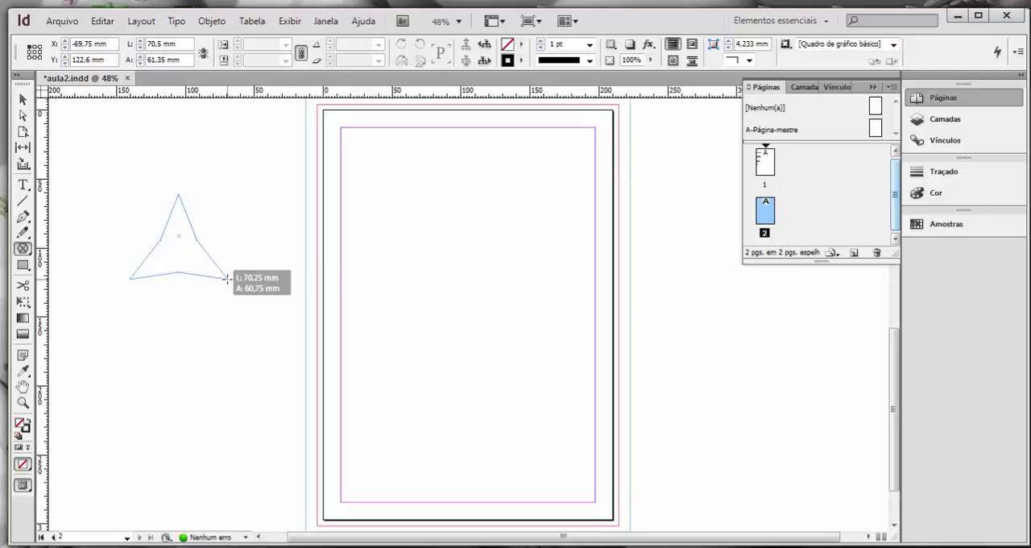
# Enlarge the star to about 76 × 81 mm, reduce its inset to form a plain triangle frame, and delete it.
pyautogui.moveTo(227, 279); pyautogui.dragTo(233, 306)
pyautogui.press('Left')
pyautogui.press('Left')
pyautogui.press('Left')
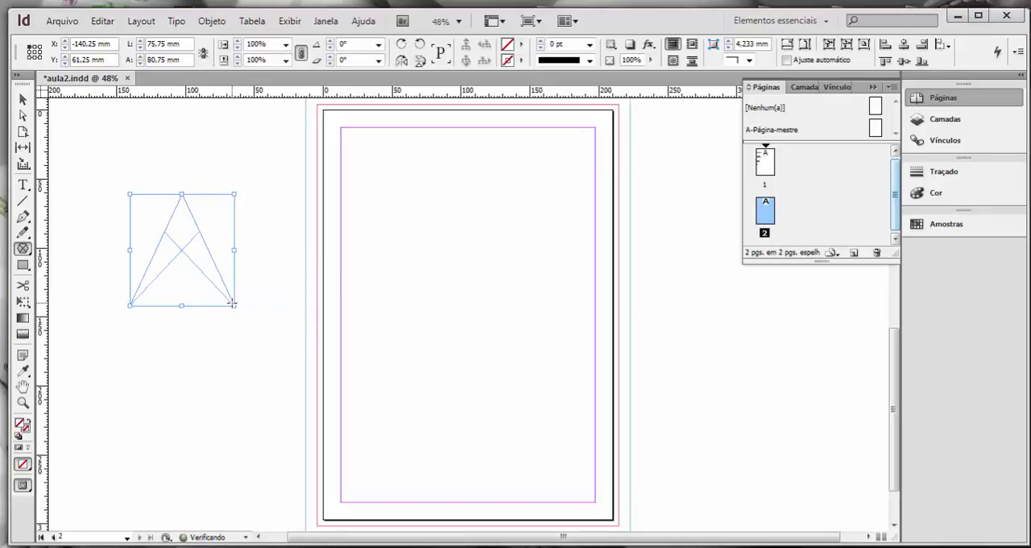
pyautogui.press('Delete')
# Draw a row of seven side-by-side triangular frames filling about 102 × 109 mm on the pasteboard beside page 2.
pyautogui.moveTo(102, 182)
pyautogui.mouseDown()
pyautogui.moveTo(208, 326)
pyautogui.moveTo(242, 332)
pyautogui.mouseUp()
pyautogui.press('Right')
pyautogui.press('Right')
pyautogui.press('Right')
pyautogui.press('Right')
pyautogui.press('Right')
pyautogui.press('Right')
pyautogui.press('/')
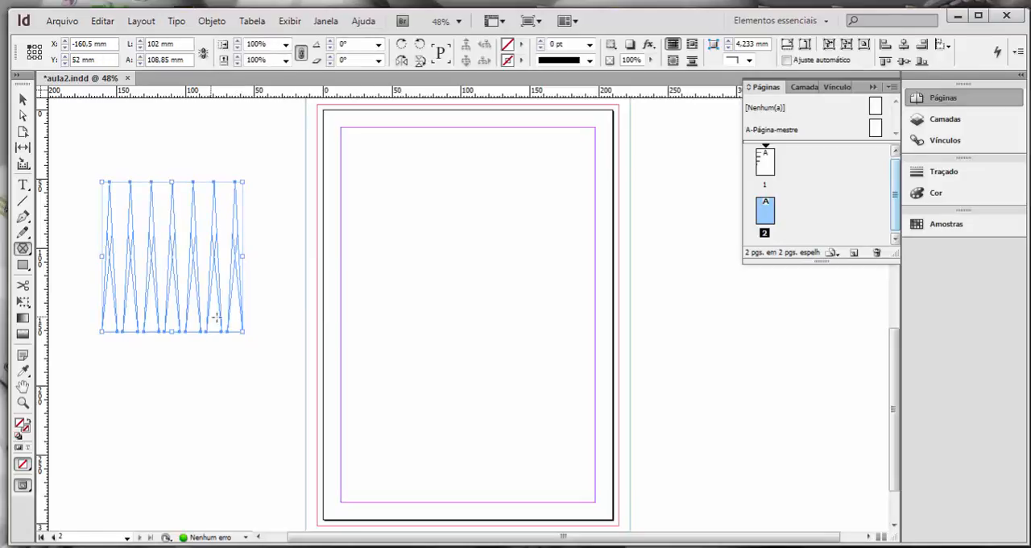
# Delete the row of triangular frames and draw a triangle about 96 × 112 mm beside page 2, adding and removing grid columns.
pyautogui.press('Delete')
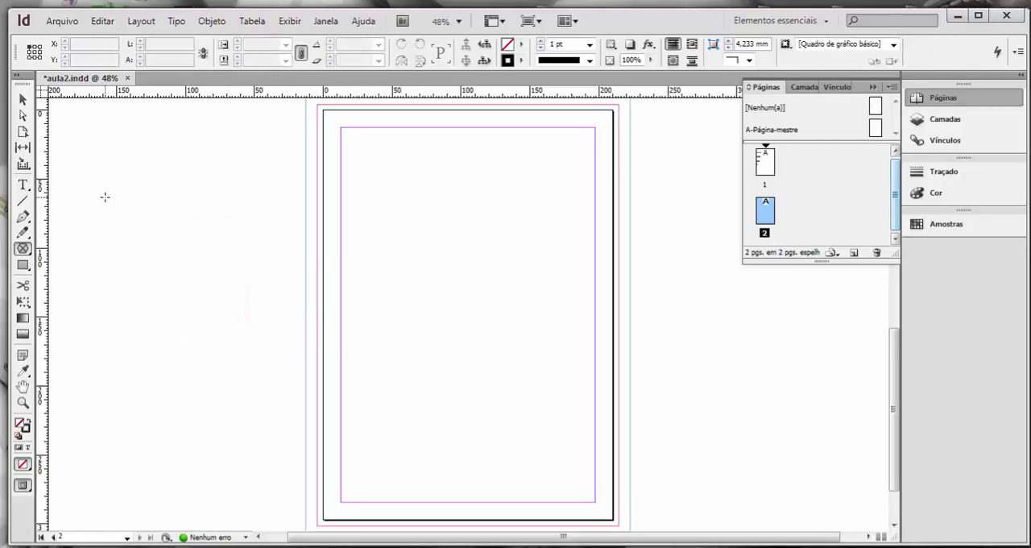
pyautogui.moveTo(111, 202); pyautogui.dragTo(242, 355)
pyautogui.press('Right')
pyautogui.press('Right')
pyautogui.press('Right')
pyautogui.press('Right')
pyautogui.press('Right')
pyautogui.press('Left')
pyautogui.press('Left')
pyautogui.press('Left')
pyautogui.press('Left')
pyautogui.press('Left')
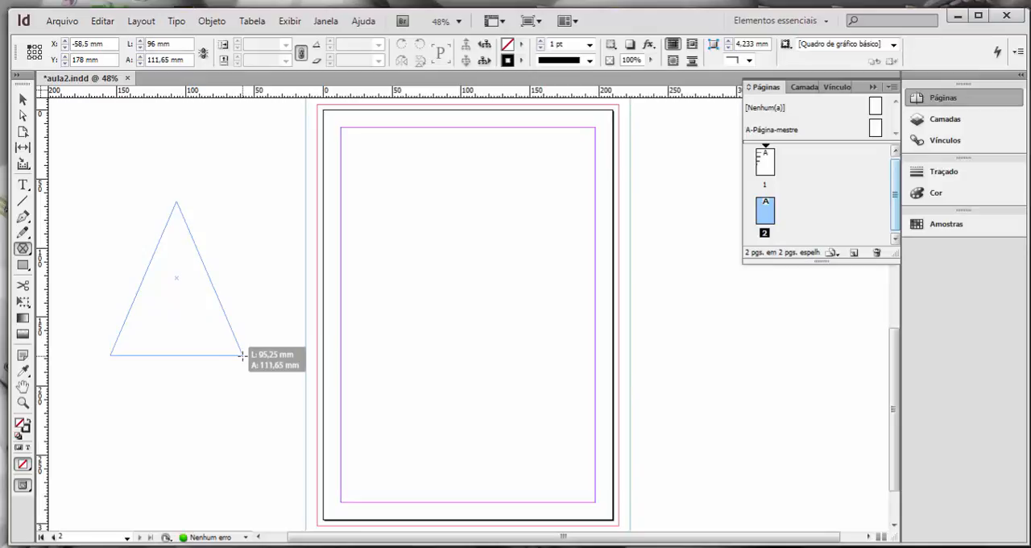
pyautogui.press('Right')
# Enlarge the triangle to about 100 × 116 mm while adding and removing grid columns.
pyautogui.moveTo(241, 354)
pyautogui.mouseDown()
pyautogui.moveTo(597, 415)
pyautogui.moveTo(234, 342)
pyautogui.moveTo(251, 364)
pyautogui.mouseUp()
pyautogui.press('Right')
# Try raising and lowering the triangle's star inset, finish it as a plain triangular frame, and delete it.
pyautogui.press('Right')
pyautogui.press('Left')
pyautogui.press('Left')
pyautogui.press('Left')
pyautogui.press('space')
pyautogui.press('Right')
pyautogui.press('Right')
pyautogui.press('Right')
pyautogui.press('Right')
pyautogui.press('Right')
pyautogui.press('Right')
pyautogui.press('Right')
pyautogui.press('Right')
pyautogui.press('Left')
pyautogui.press('Left')
pyautogui.press('Left')
pyautogui.press('Left')
pyautogui.press('Left')
pyautogui.press('Left')
pyautogui.press('Left')
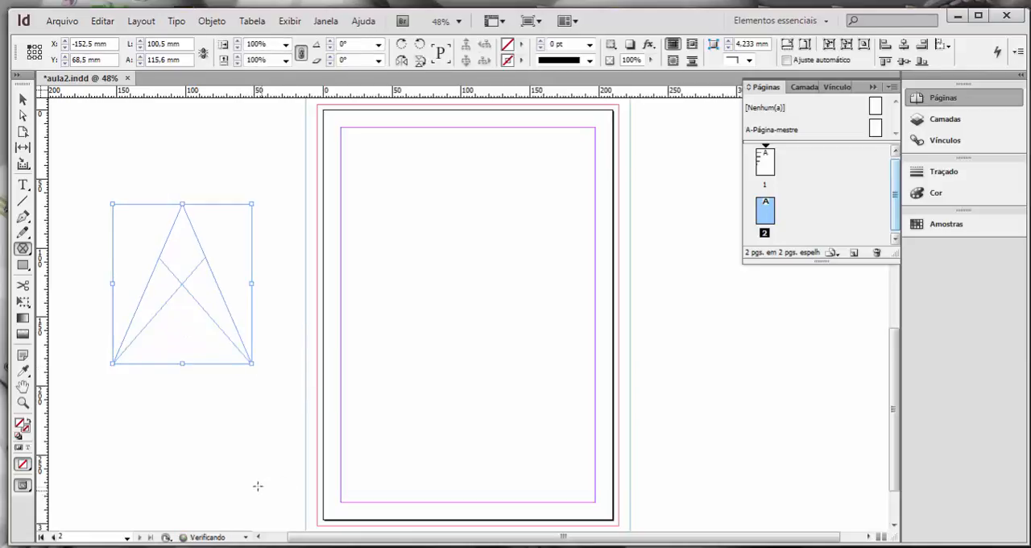
pyautogui.click(22, 98)
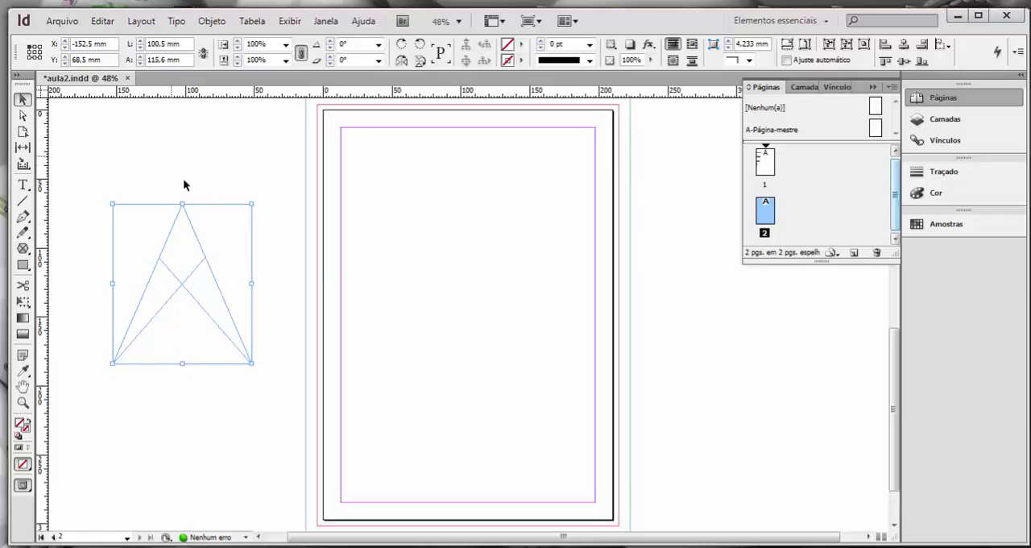
pyautogui.press('Delete')
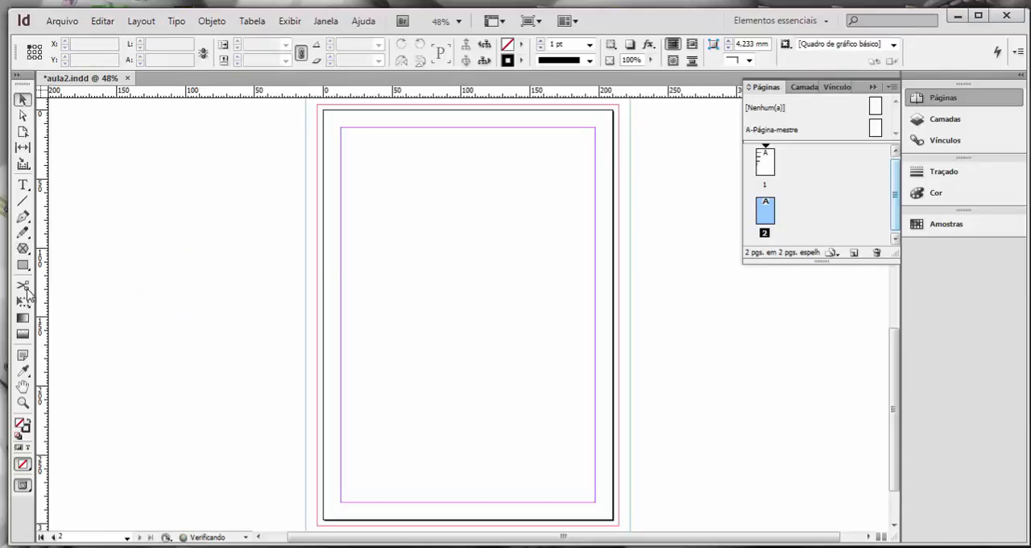
# Draw a triangular frame about 69 × 85 mm on the pasteboard beside page 2 and cancel the polygon options.
pyautogui.click(23, 248)
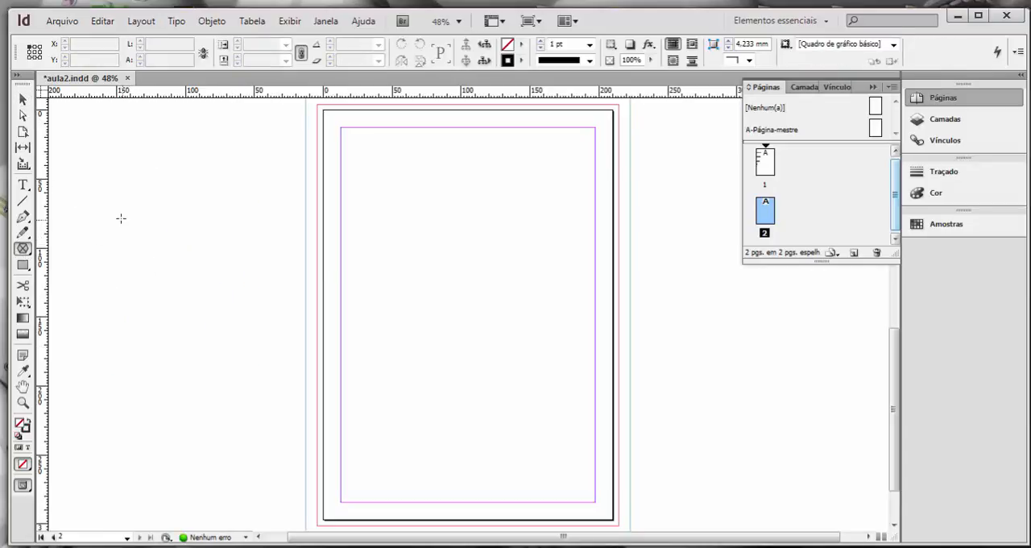
pyautogui.moveTo(121, 216); pyautogui.dragTo(217, 336)
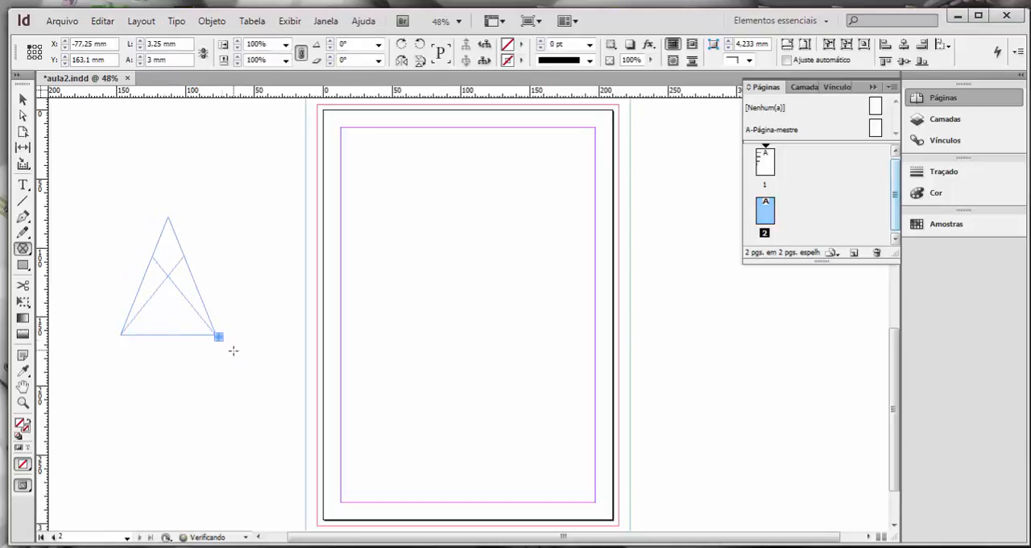
pyautogui.click(233, 349)
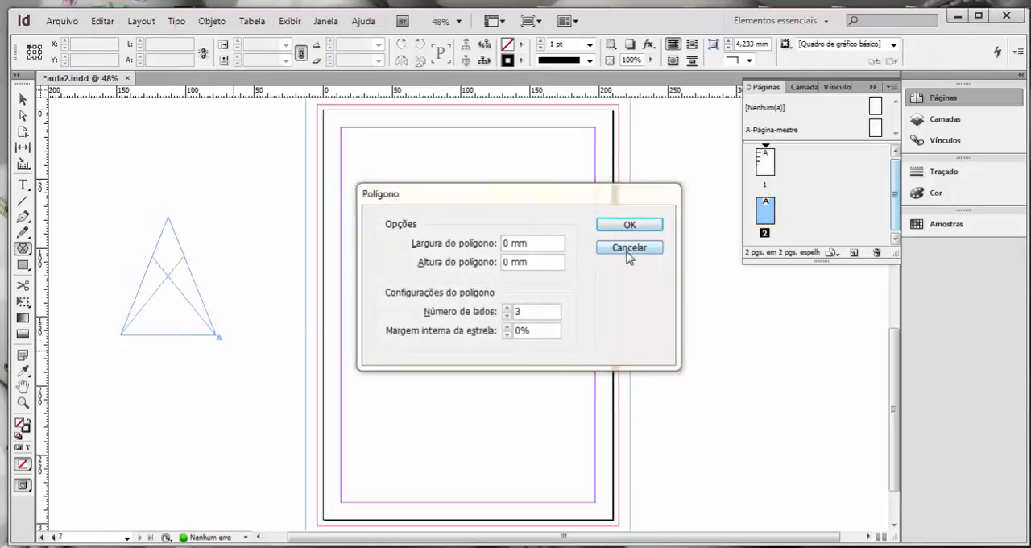
pyautogui.click(625, 251)
# Delete the triangular frame and the tiny leftover polygon frame near its corner.
pyautogui.press('v')
pyautogui.click(171, 277)
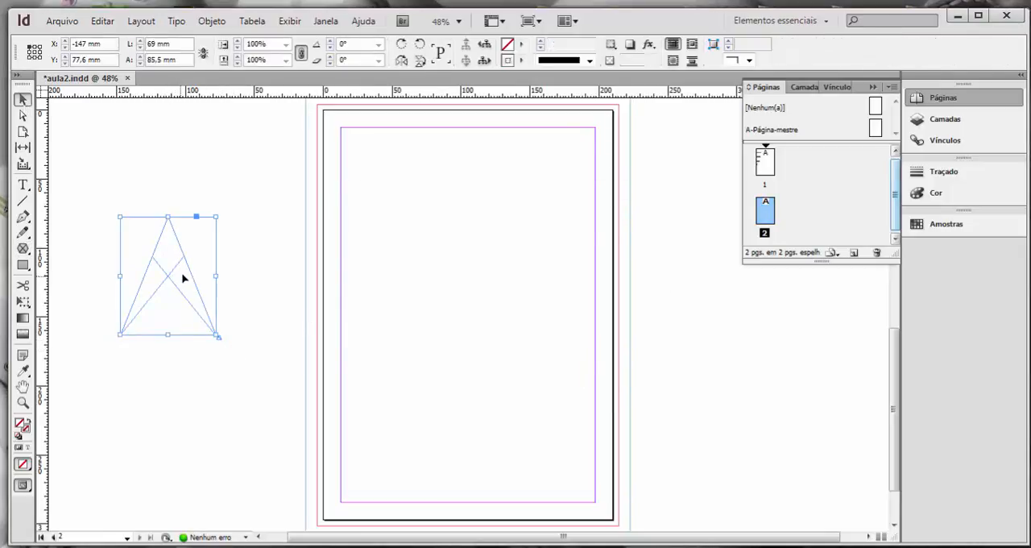
pyautogui.press('Delete')
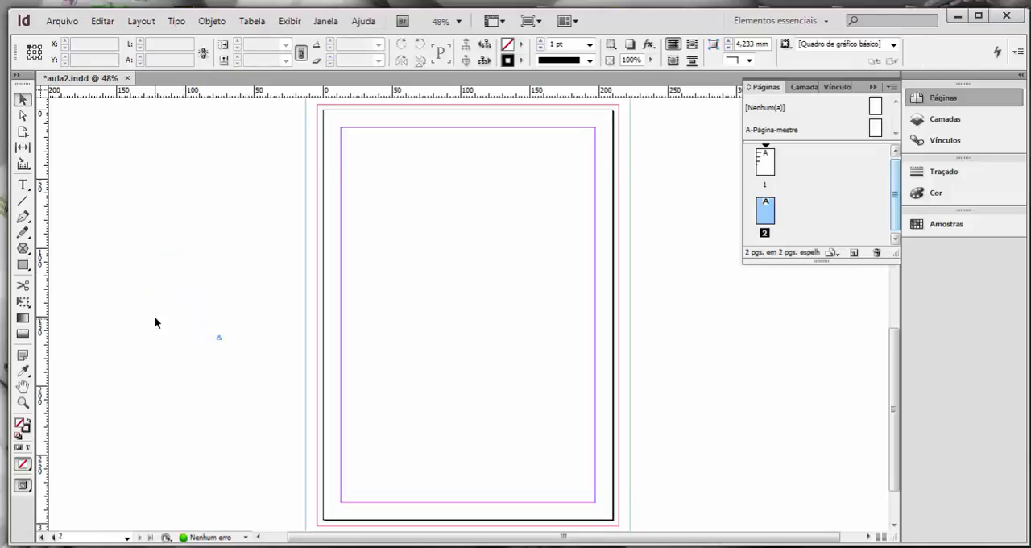
pyautogui.hotkey('ctrl', 'a')
pyautogui.press('Delete')
# Draw a small triangular frame about 48 × 46 mm beside page 2, trying out extra grid columns before finishing it as one triangle.
pyautogui.click(22, 248)
pyautogui.moveTo(112, 212); pyautogui.dragTo(178, 279)
pyautogui.press('Right')
pyautogui.press('Right')
pyautogui.press('Left')
pyautogui.press('Left')
# Draw a second triangular frame about 76 × 74 mm below the first, adding and removing columns until one triangle remains.
pyautogui.moveTo(96, 315); pyautogui.dragTo(200, 417)
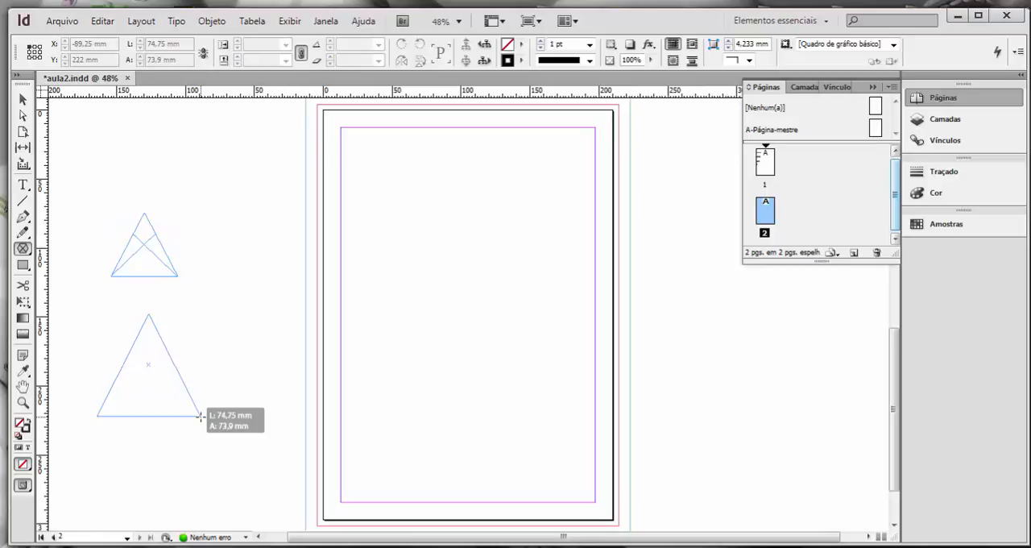
pyautogui.press('Right')
pyautogui.press('Right')
pyautogui.press('Right')
pyautogui.press('Right')
pyautogui.press('Right')
pyautogui.moveTo(200, 416); pyautogui.dragTo(200, 416)
pyautogui.press('Right')
pyautogui.press('Right')
pyautogui.press('Right')
pyautogui.press('Right')
pyautogui.press('Right')
pyautogui.press('Left')
pyautogui.press('Left')
pyautogui.press('Left')
pyautogui.press('Left')
pyautogui.press('Left')
pyautogui.press('Left')
pyautogui.press('Left')
pyautogui.press('Left')
pyautogui.press('Left')
pyautogui.press('Left')
pyautogui.press('Left')
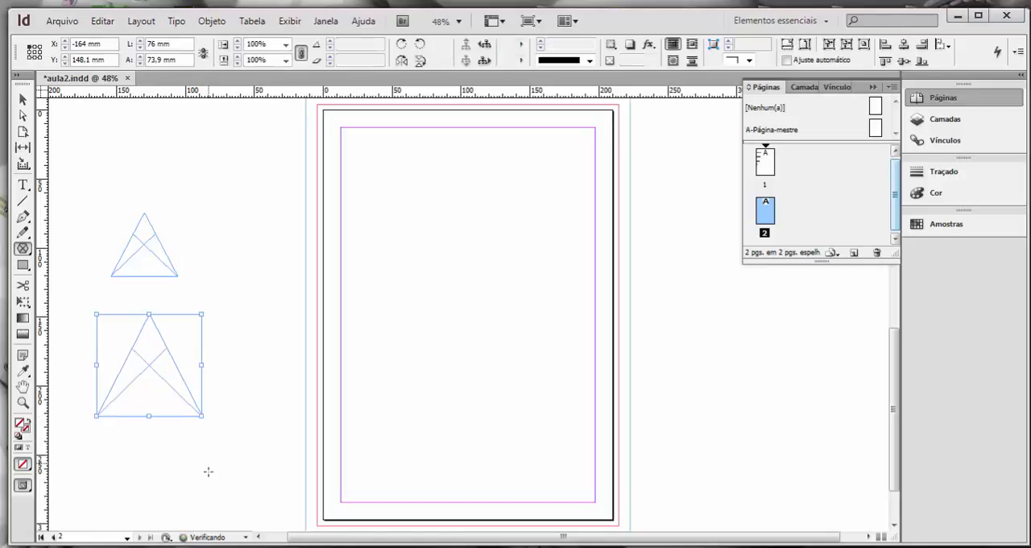
# Delete both triangular frames from the pasteboard.
pyautogui.press('v')
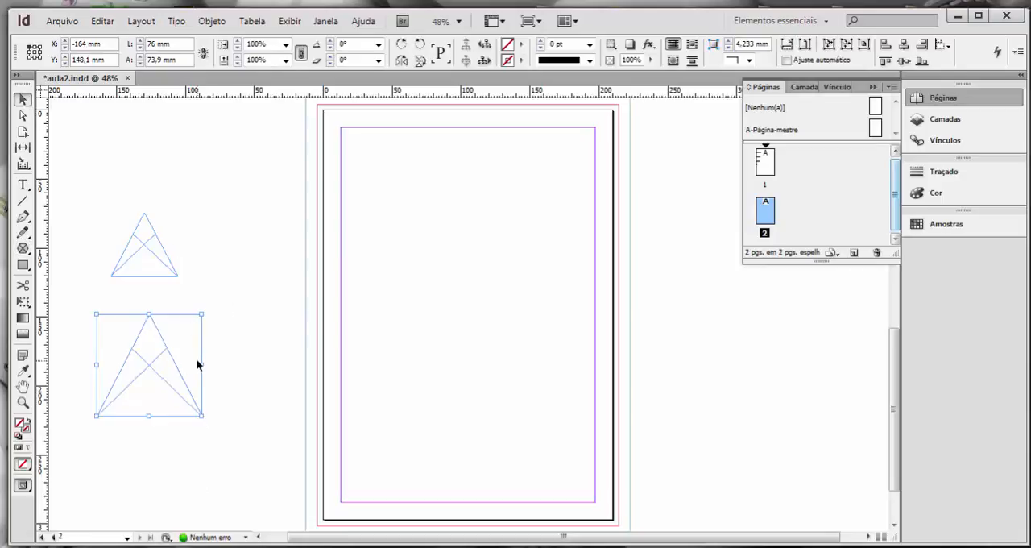
pyautogui.press('Delete')
pyautogui.click(149, 274)
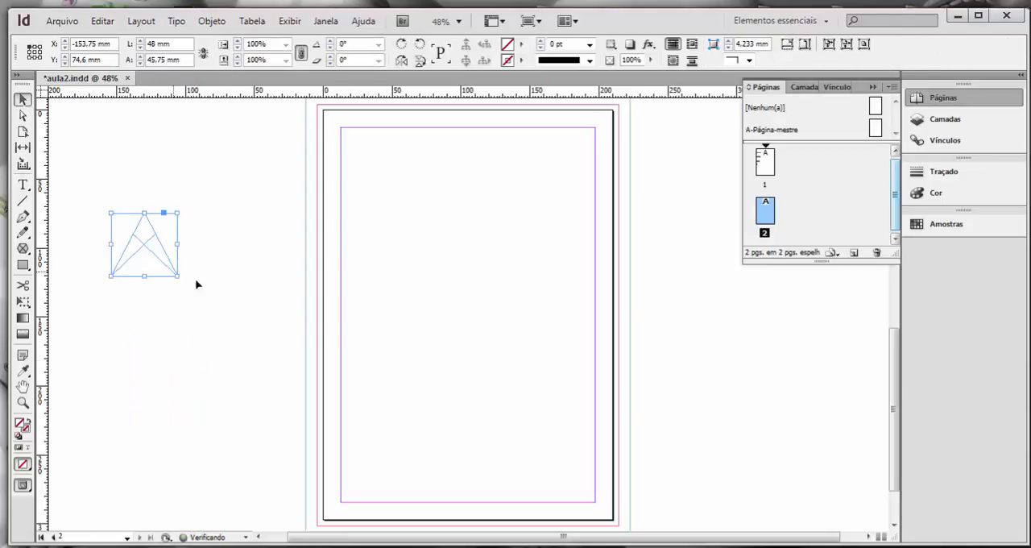
pyautogui.press('Delete')
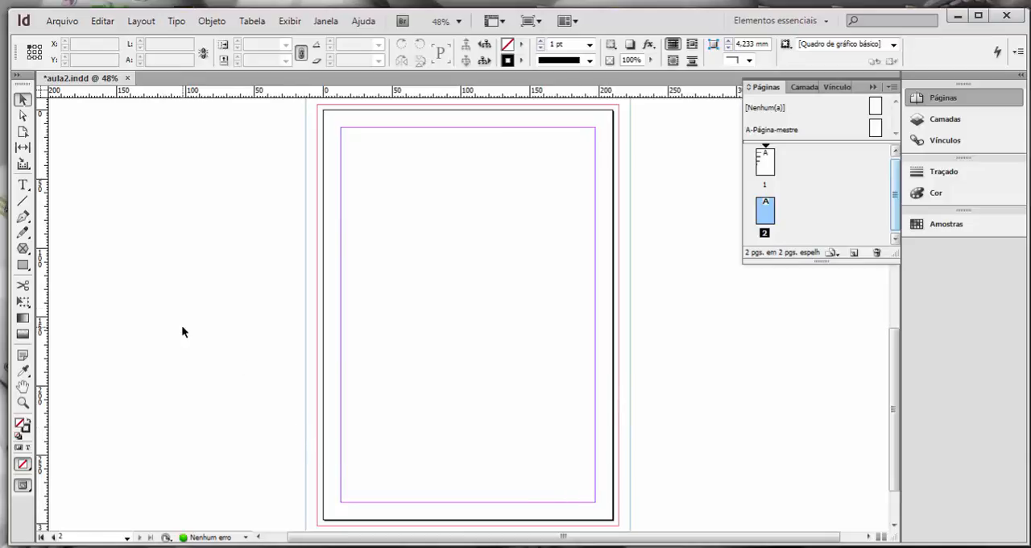
# Draw a rectangular graphic frame about 185 × 38 mm across the full width of page 2's upper margin area.
pyautogui.click(23, 249)
pyautogui.click(23, 252)
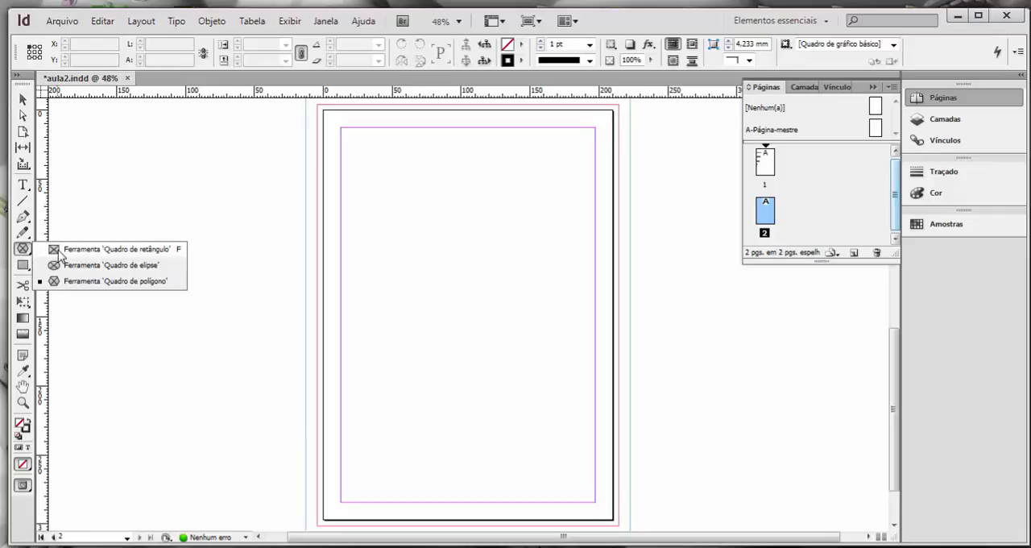
pyautogui.click(95, 249)
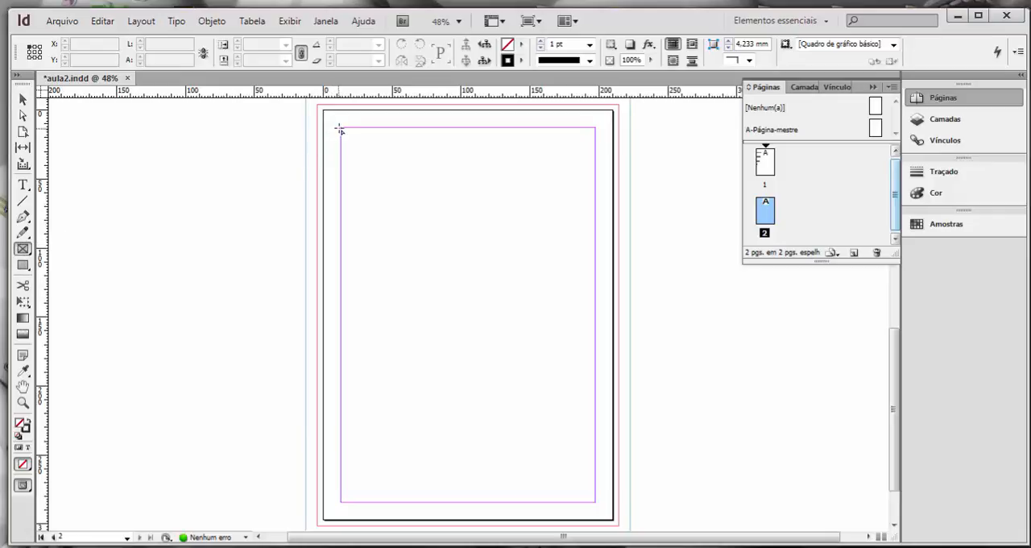
pyautogui.moveTo(341, 127); pyautogui.dragTo(597, 178)
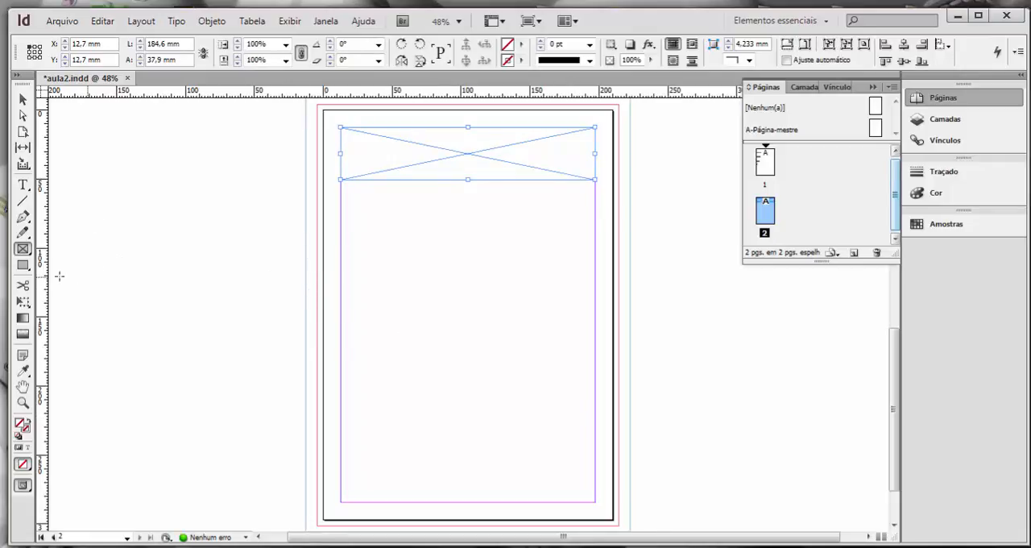
# Draw a text frame about 92 × 135 mm below the header frame and a rectangular graphic frame about 82 × 135 mm to its right.
pyautogui.click(23, 186)
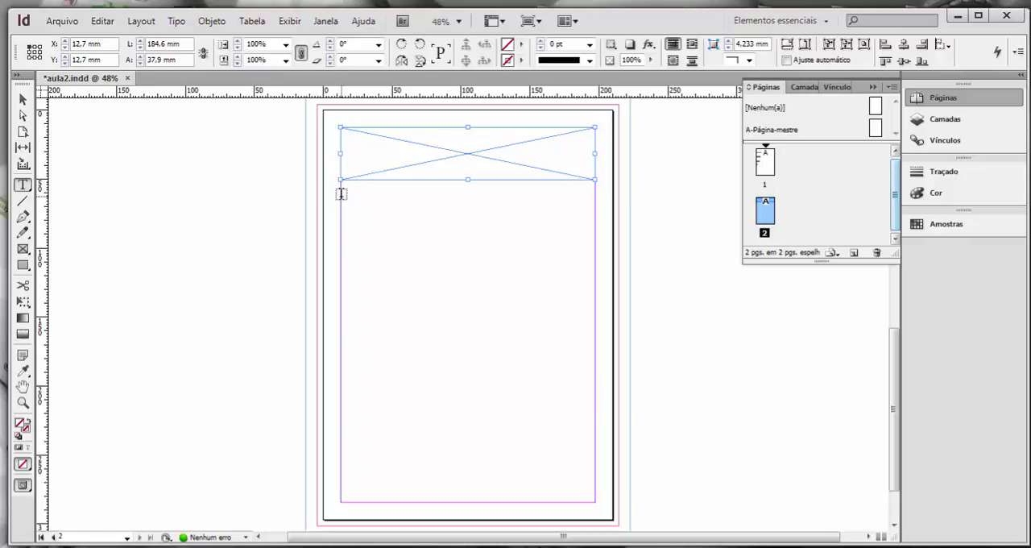
pyautogui.moveTo(340, 195); pyautogui.dragTo(468, 381)
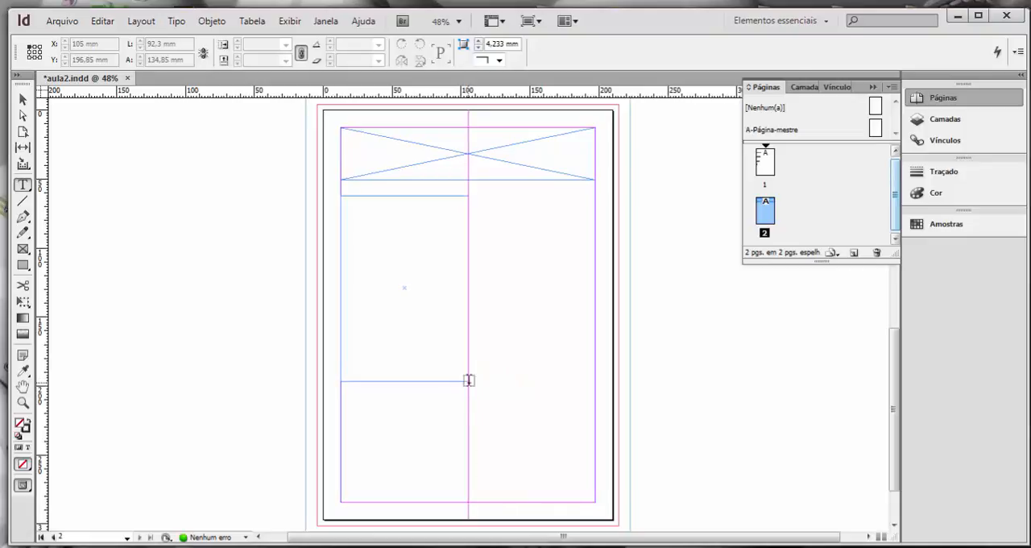
pyautogui.click(23, 249)
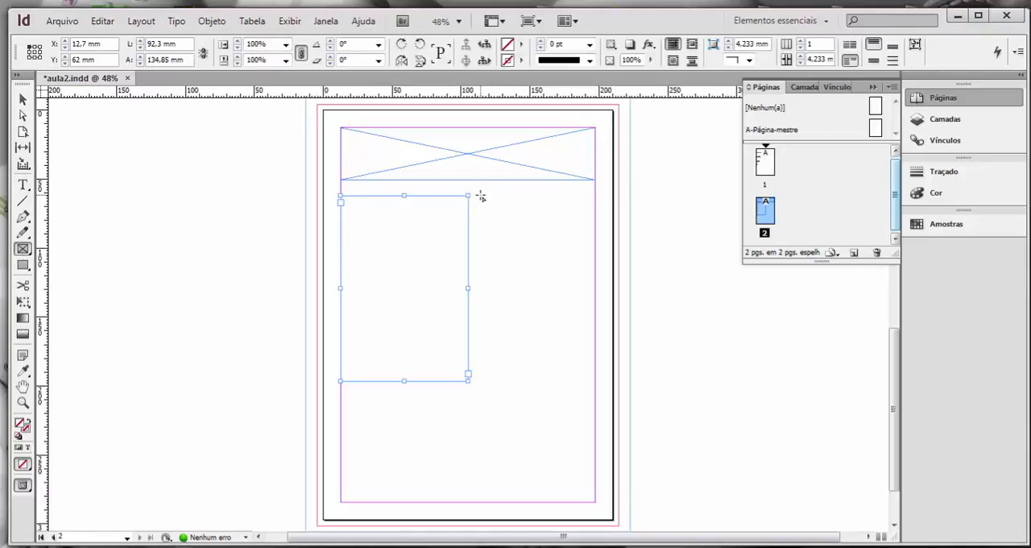
pyautogui.moveTo(478, 197); pyautogui.dragTo(593, 382)
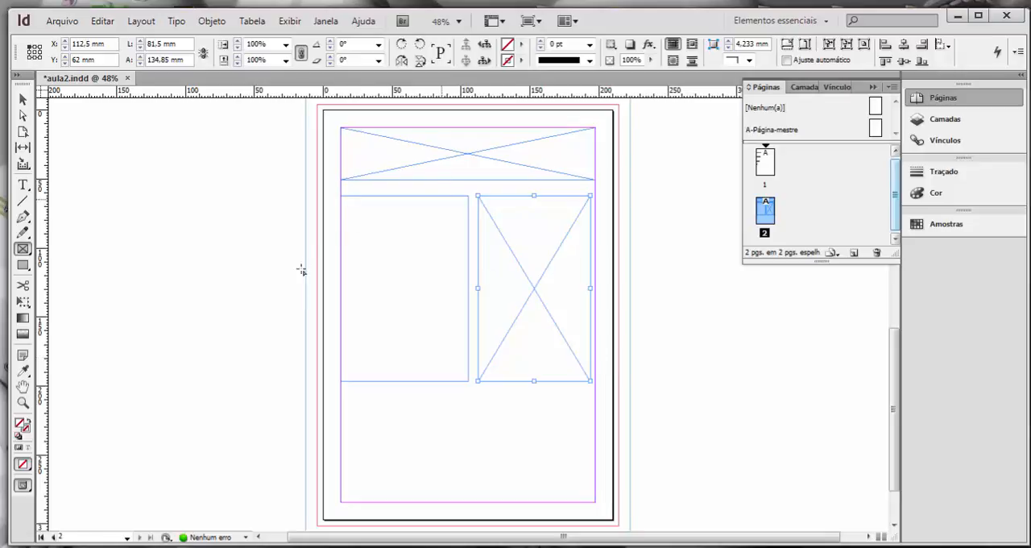
pyautogui.click(23, 99)
pyautogui.click(200, 208)
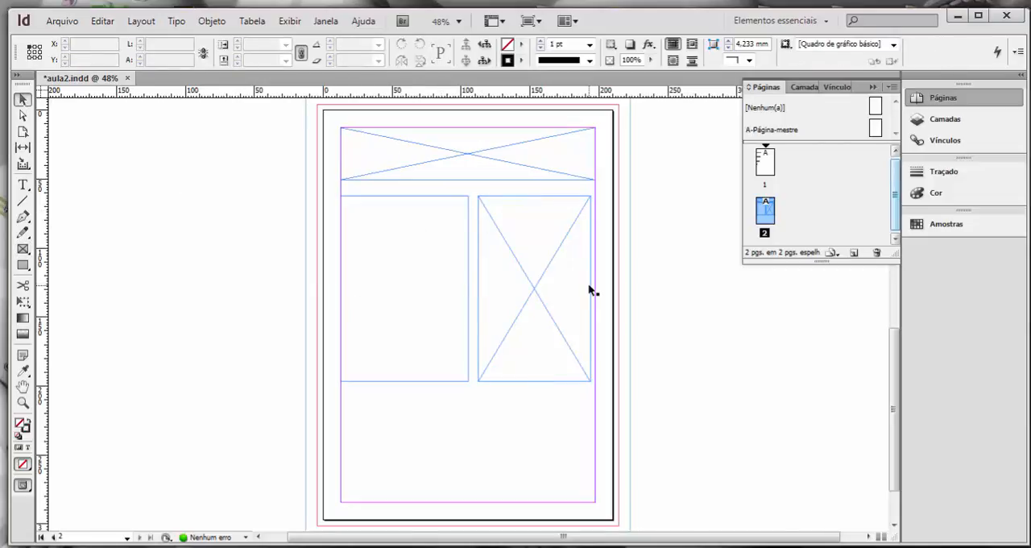
# Draw a plain rectangle about 185 × 59 mm between the side margins at the foot of page 2.
pyautogui.click(25, 252)
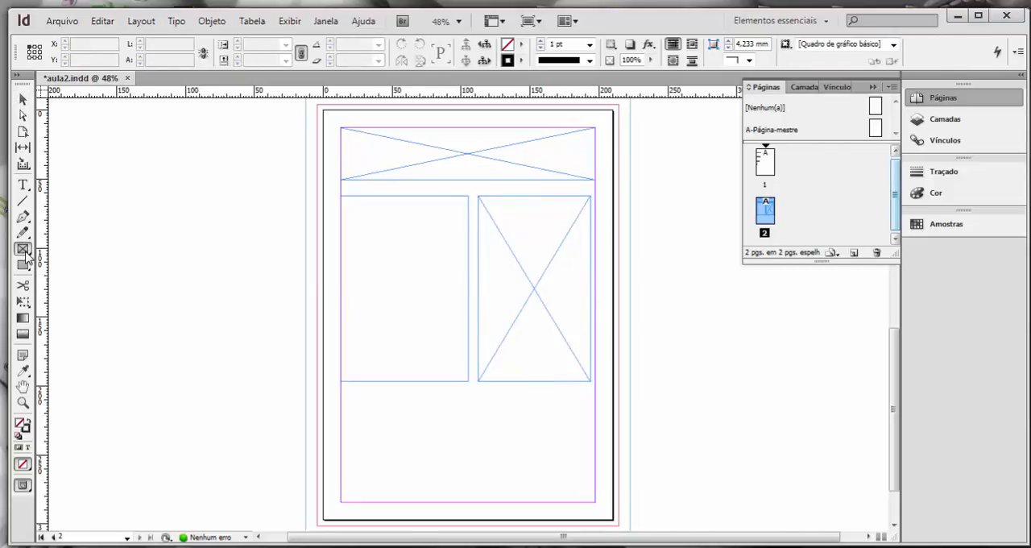
pyautogui.click(21, 267)
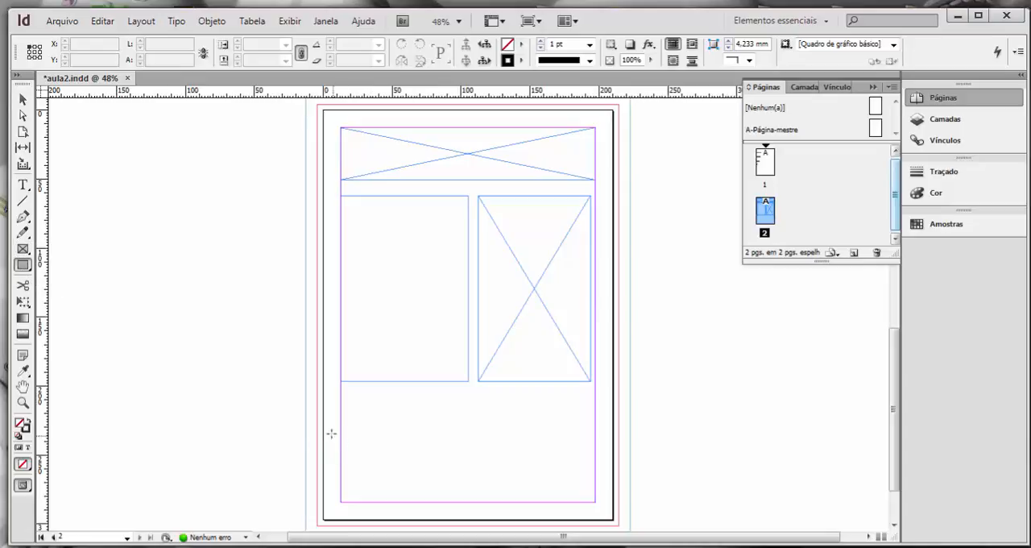
pyautogui.moveTo(340, 420); pyautogui.dragTo(594, 501)
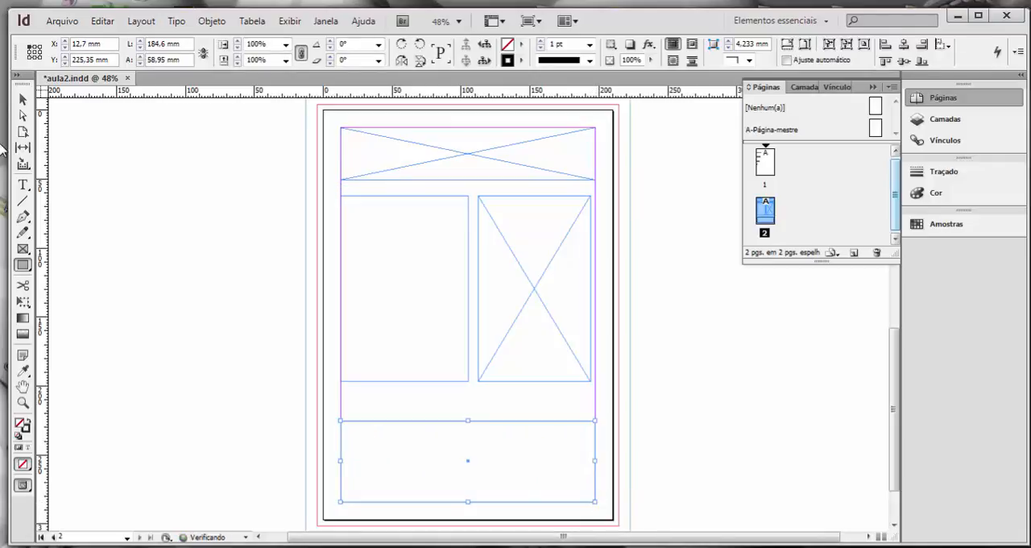
pyautogui.click(22, 98)
pyautogui.click(174, 254)
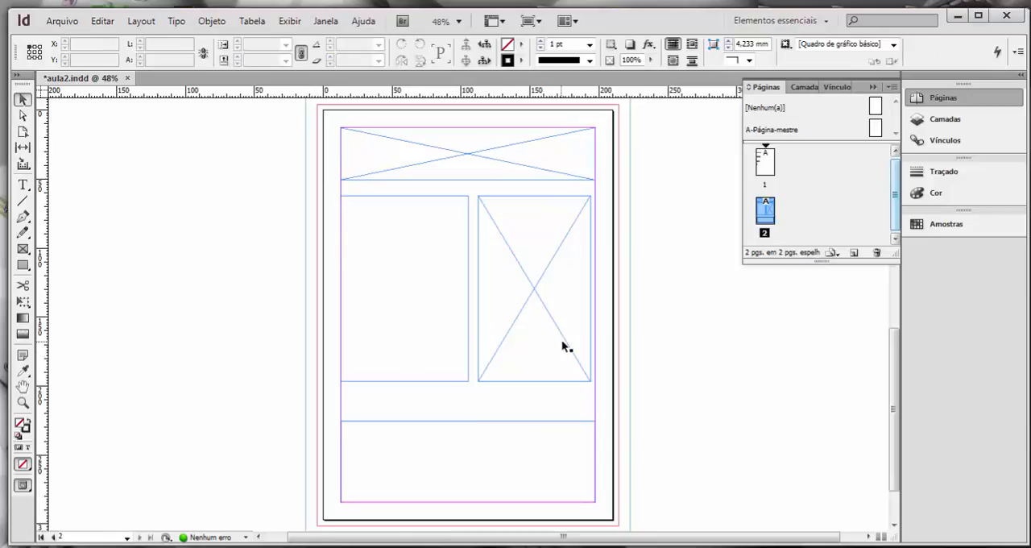
# Reduce the header frame's height to about 32 mm and select the text frame and the graphic frame below it in turn.
pyautogui.click(516, 161)
pyautogui.moveTo(469, 179); pyautogui.dragTo(469, 172)
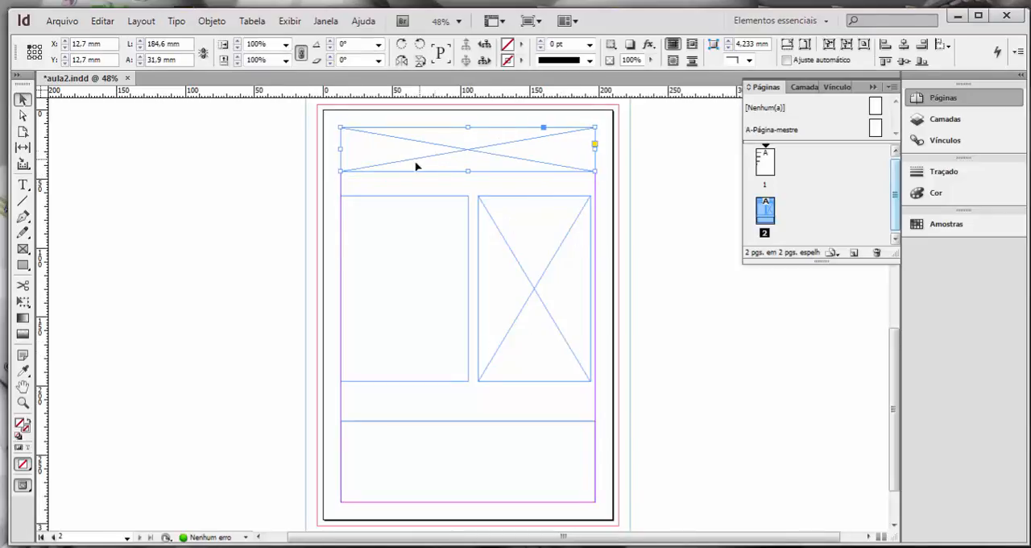
pyautogui.click(409, 243)
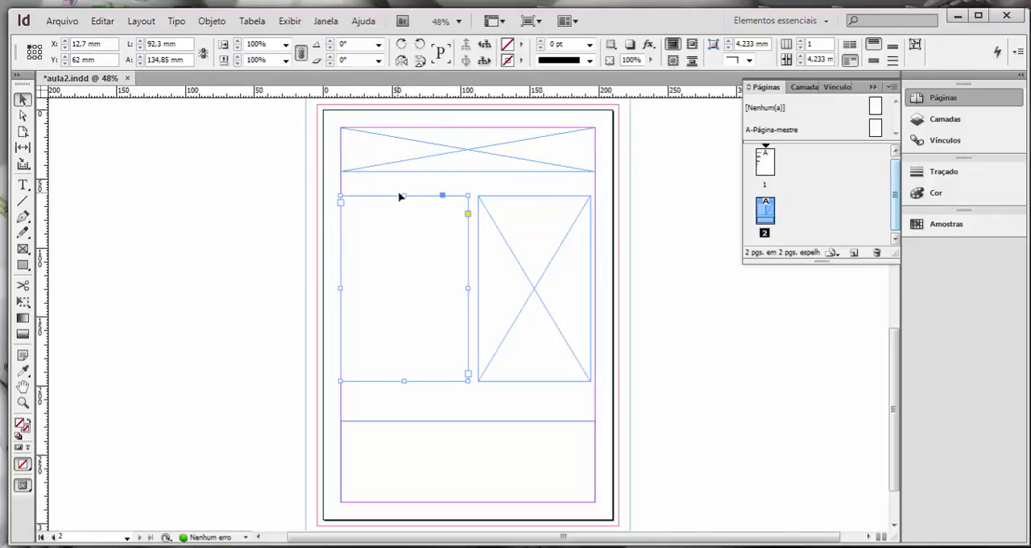
pyautogui.click(531, 227)
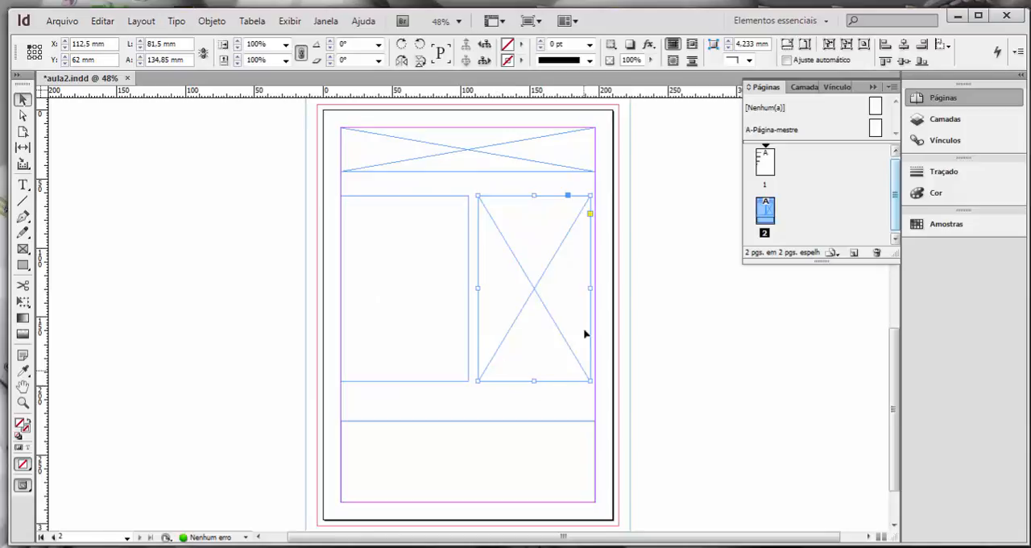
# Fill the rectangle at the foot of page 2 with the [Registro] swatch.
pyautogui.click(435, 451)
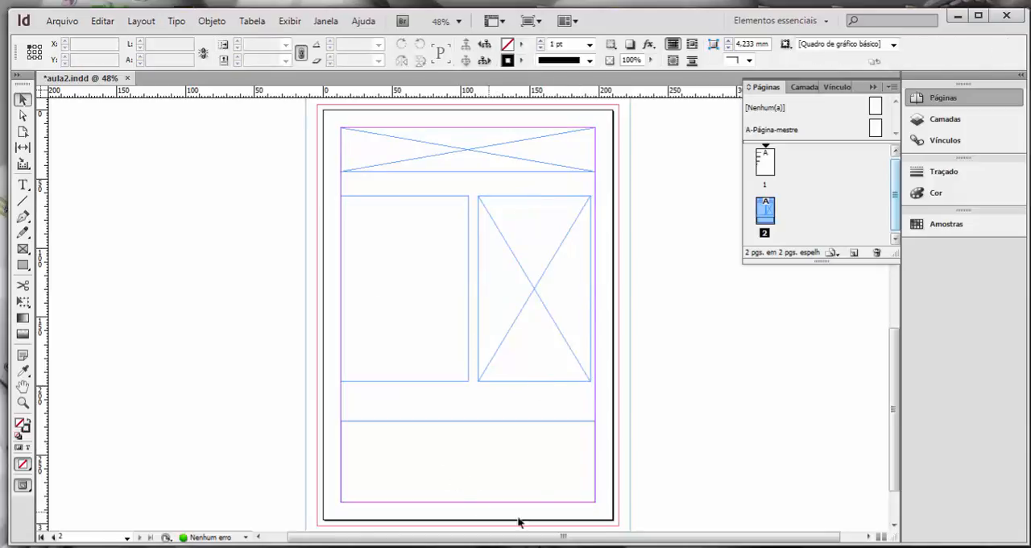
pyautogui.click(501, 427)
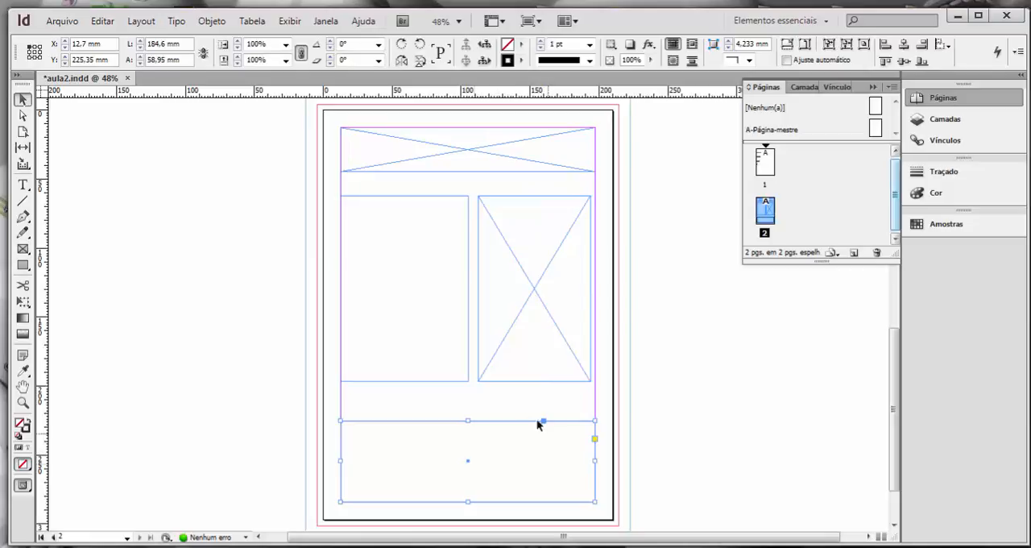
pyautogui.click(520, 45)
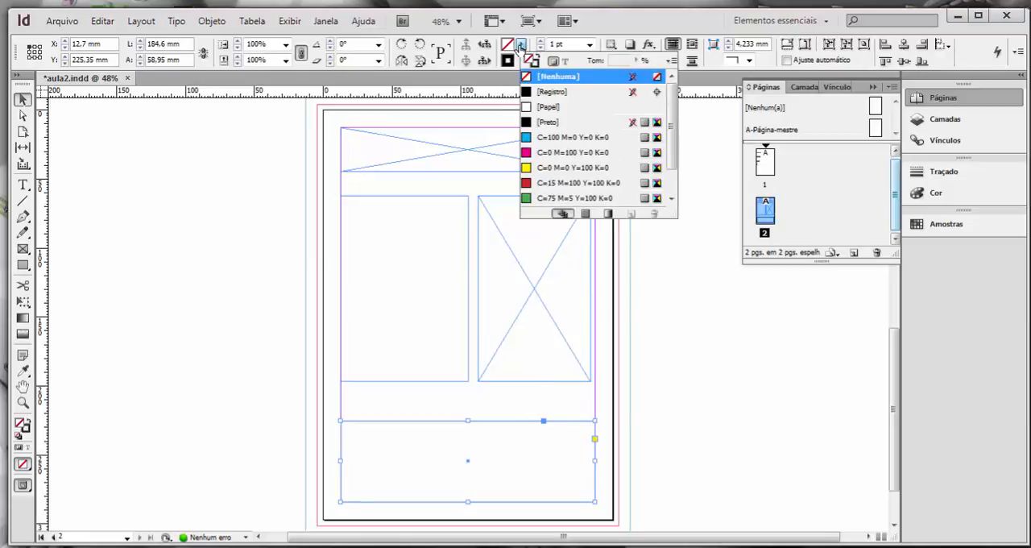
pyautogui.click(550, 94)
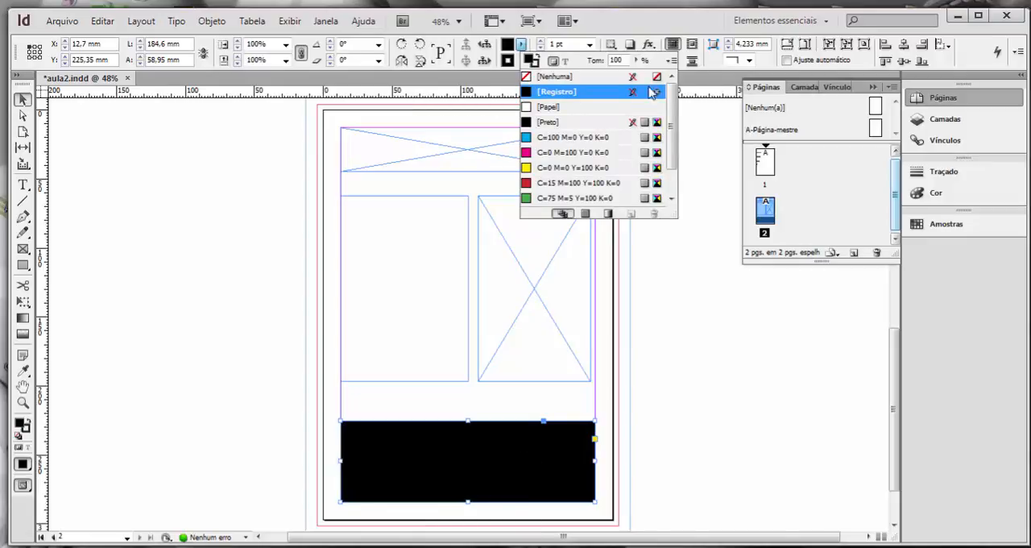
pyautogui.click(703, 351)
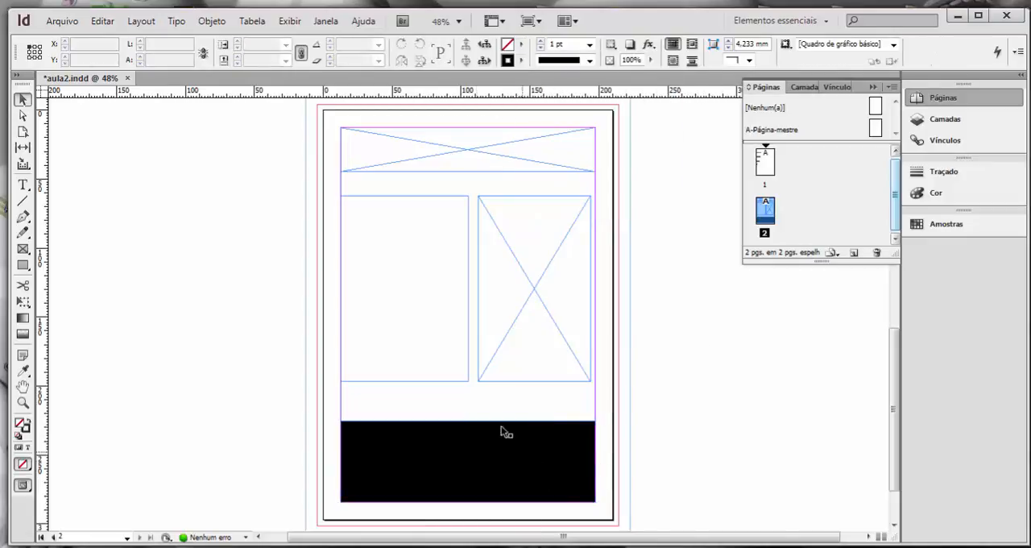
# Select and deselect the text frame, preview page 2 without guides and frame edges, and return to the normal view.
pyautogui.click(428, 299)
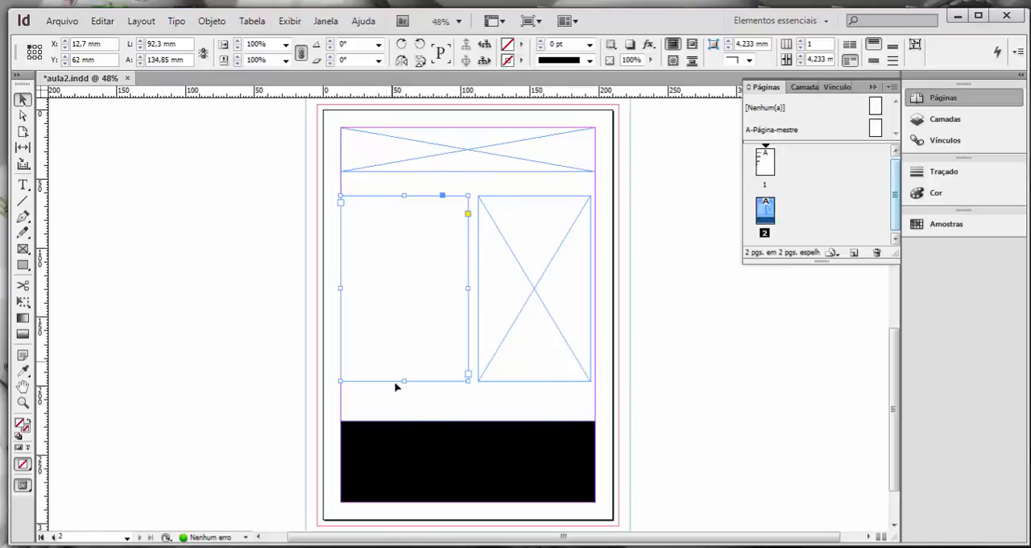
pyautogui.click(260, 287)
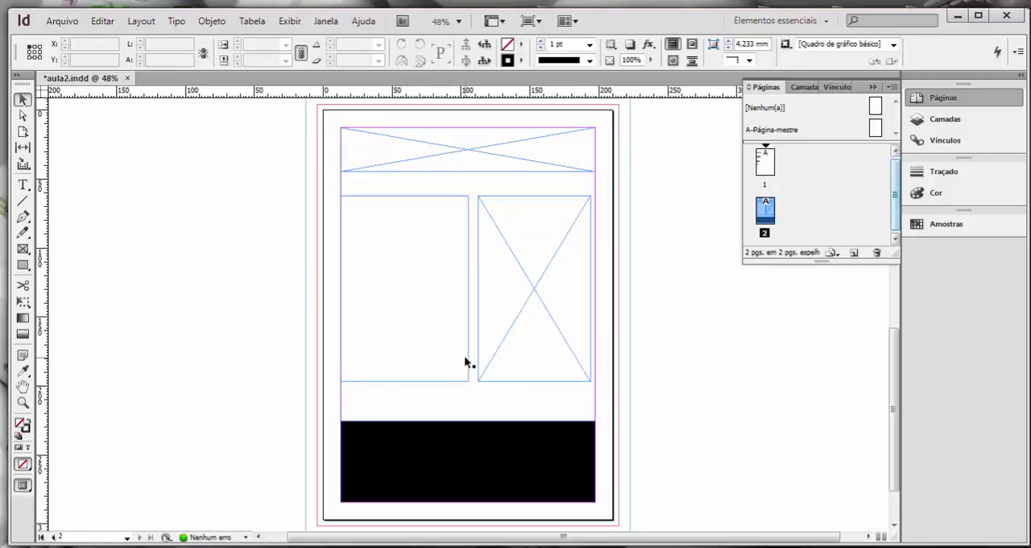
pyautogui.press('w')
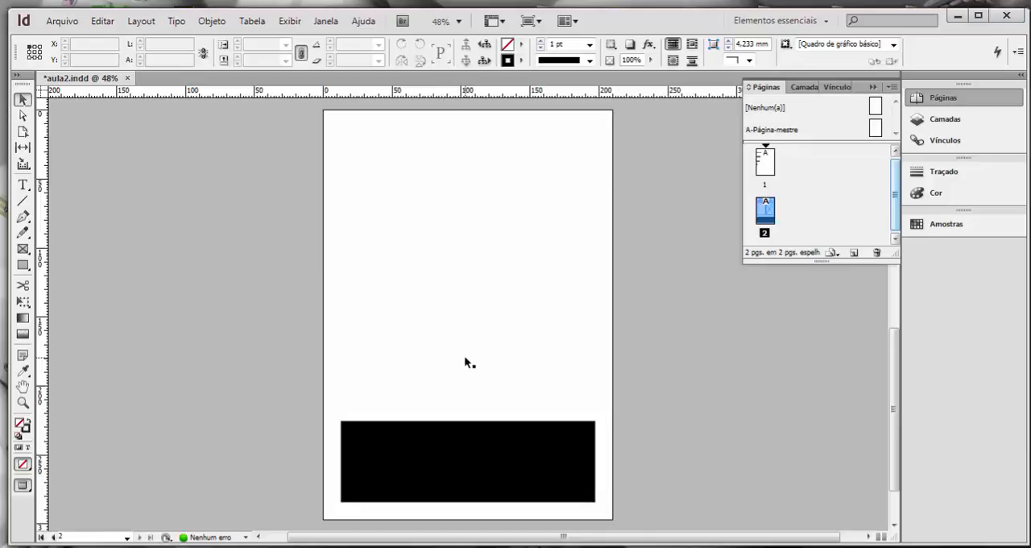
pyautogui.press('w')
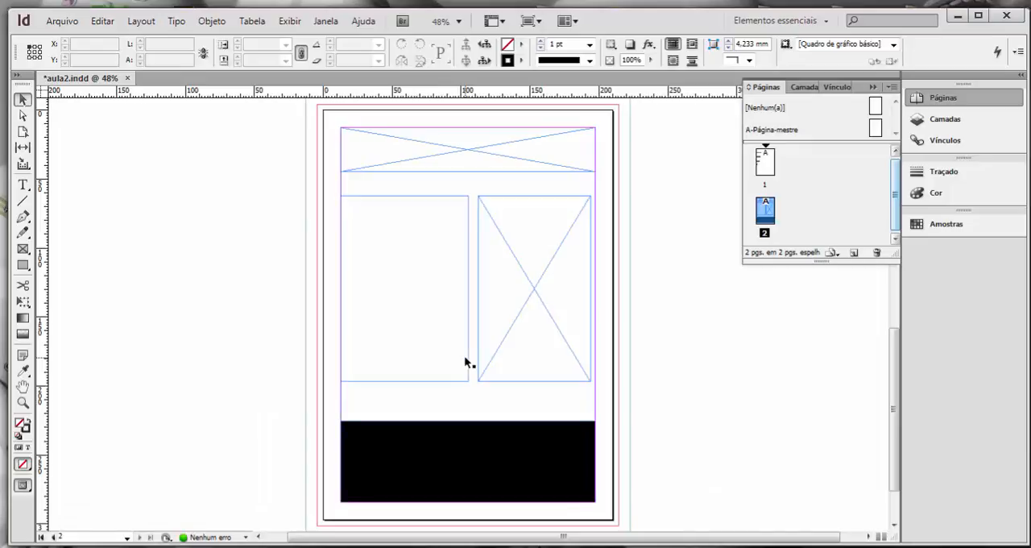
# Select the graphic frame and the text frame in turn, ending on the graphic frame, and keep the current Windows colour scheme without further prompts.
pyautogui.click(524, 289)
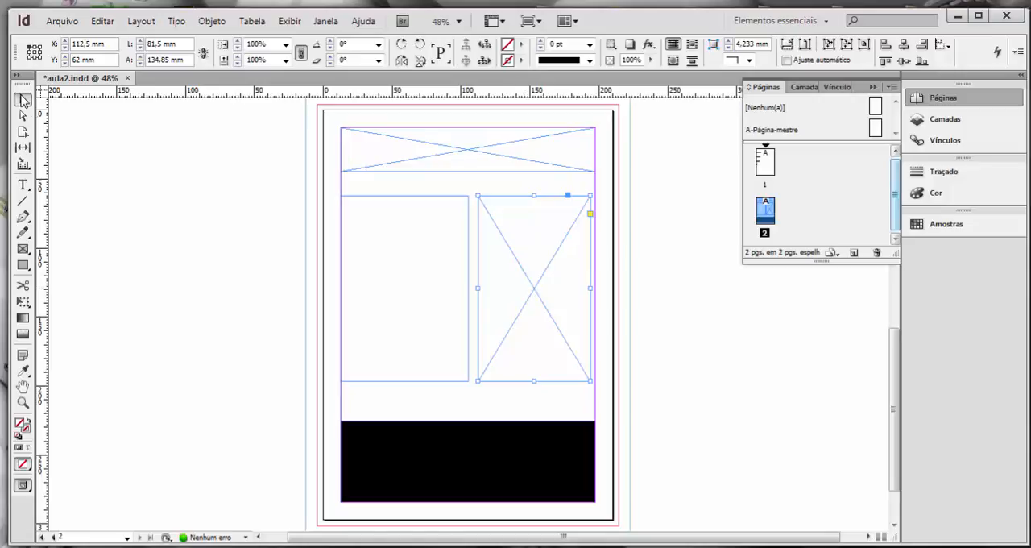
pyautogui.click(379, 295)
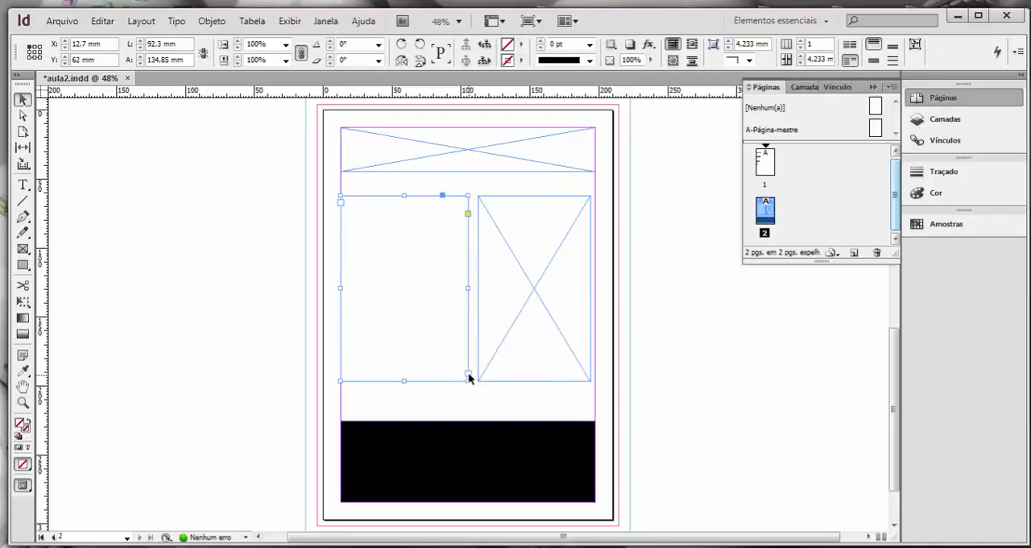
pyautogui.click(538, 287)
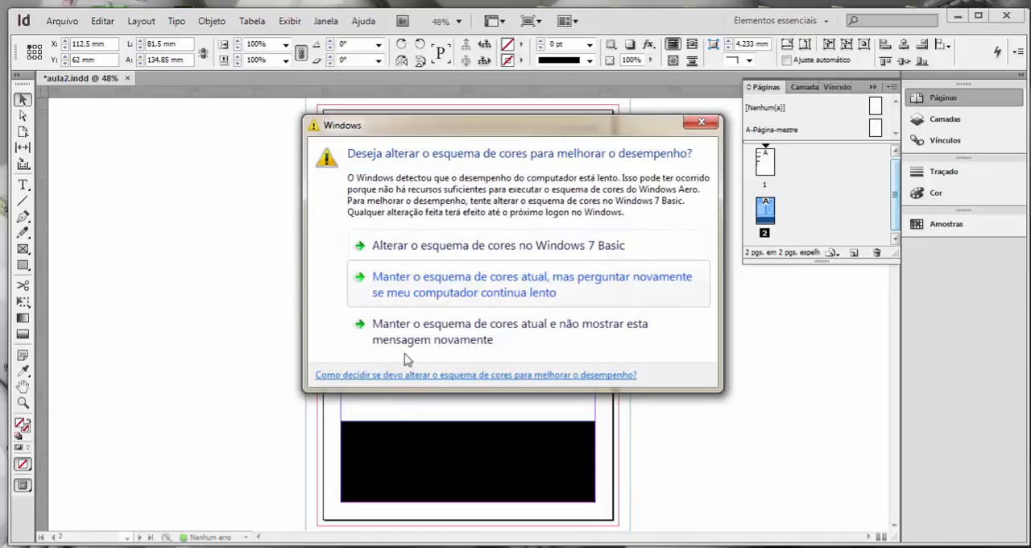
pyautogui.click(422, 337)
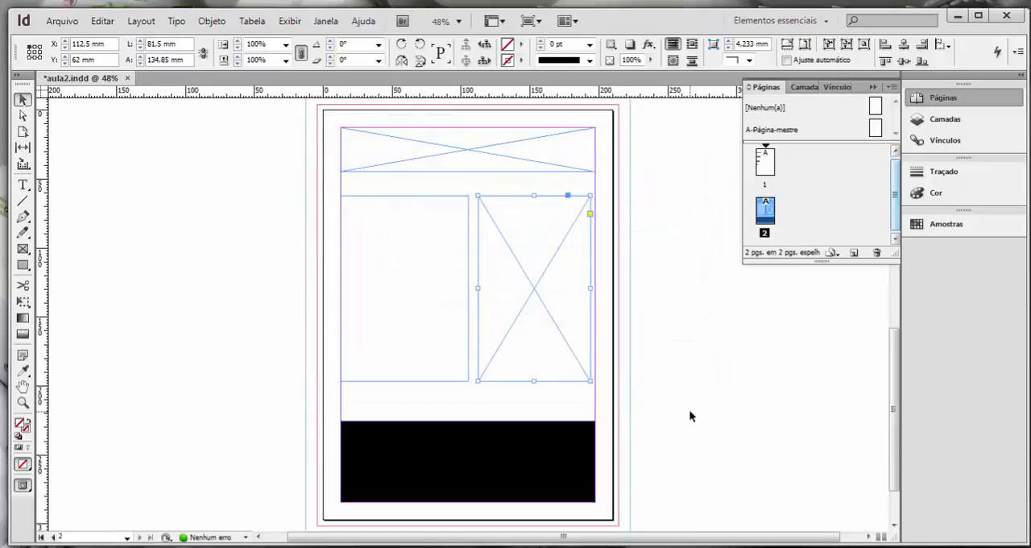